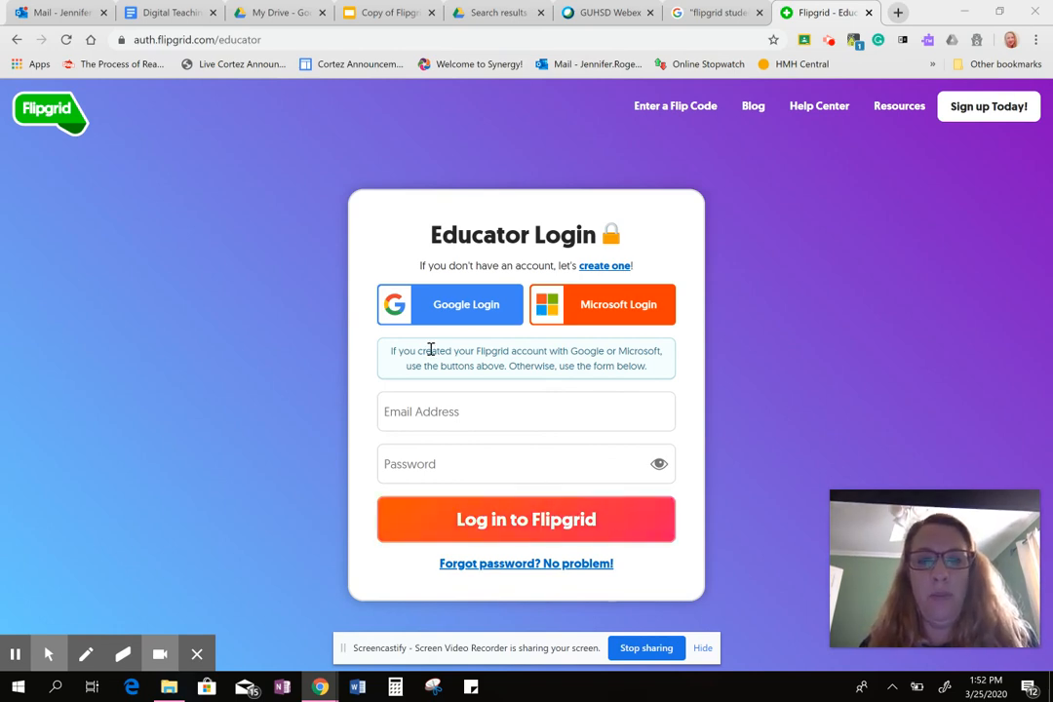
# Sign in to the Flipgrid educator page with the existing Google school account.
pyautogui.click(460, 325)
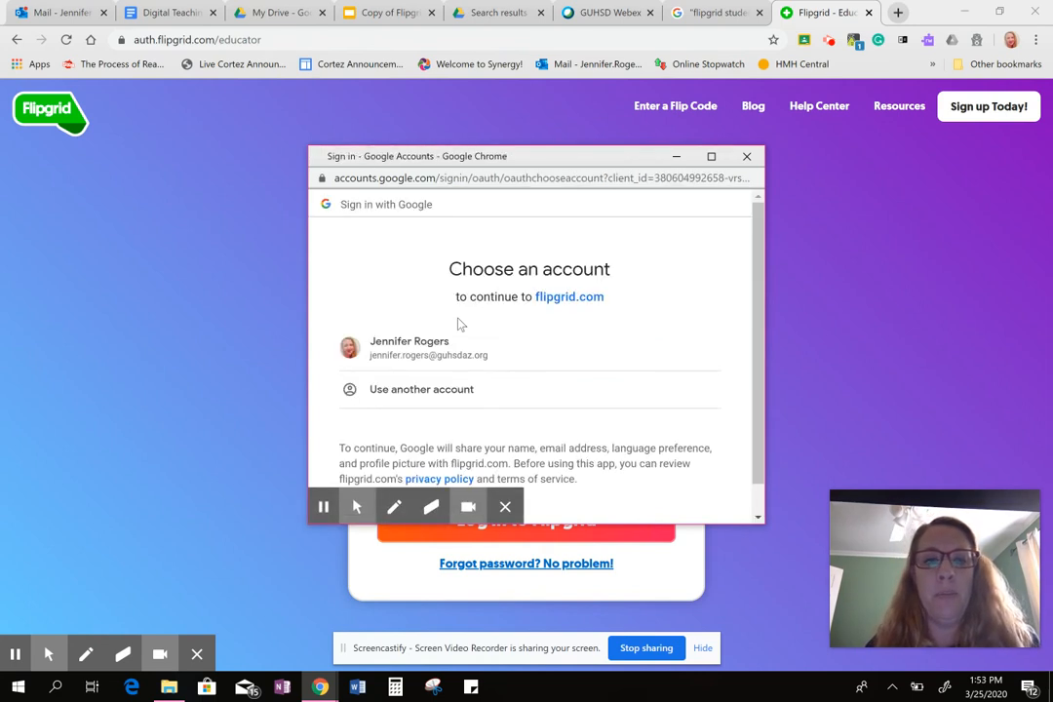
pyautogui.click(444, 357)
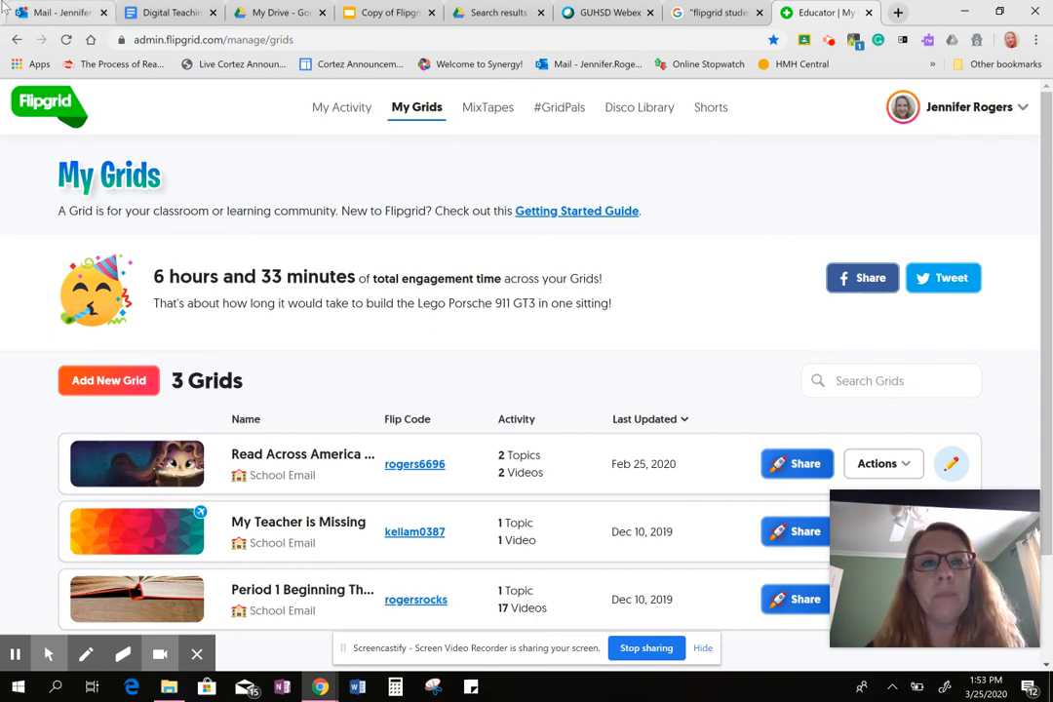
# View the My Activity dashboard and the MixTapes page, and return to the My Grids list.
pyautogui.click(327, 112)
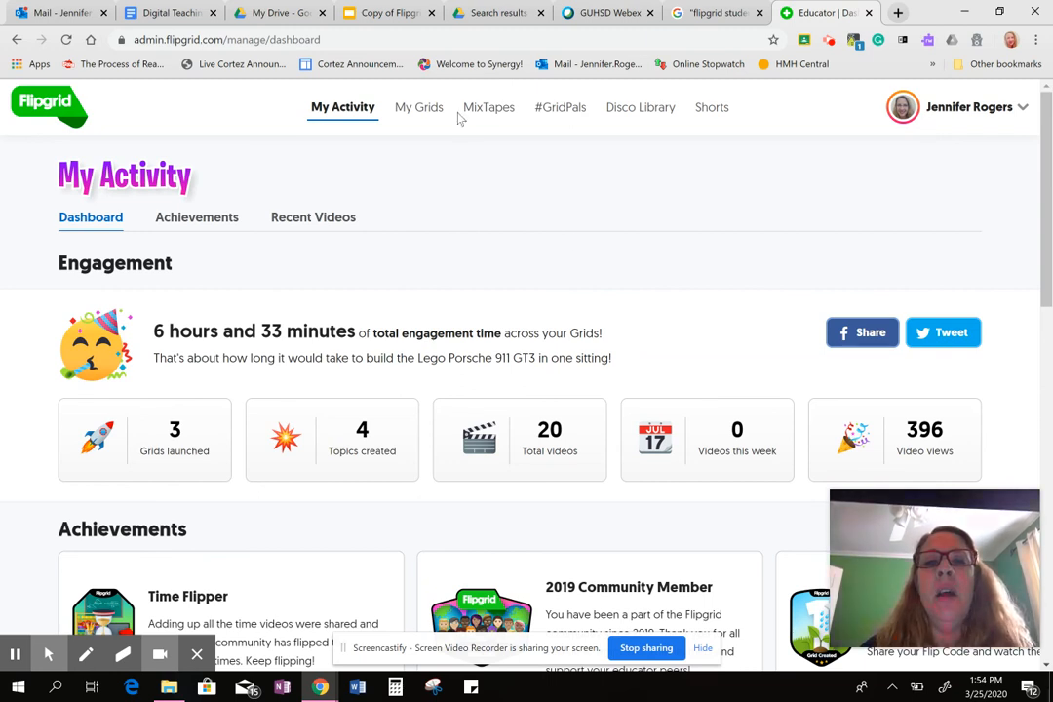
pyautogui.click(417, 112)
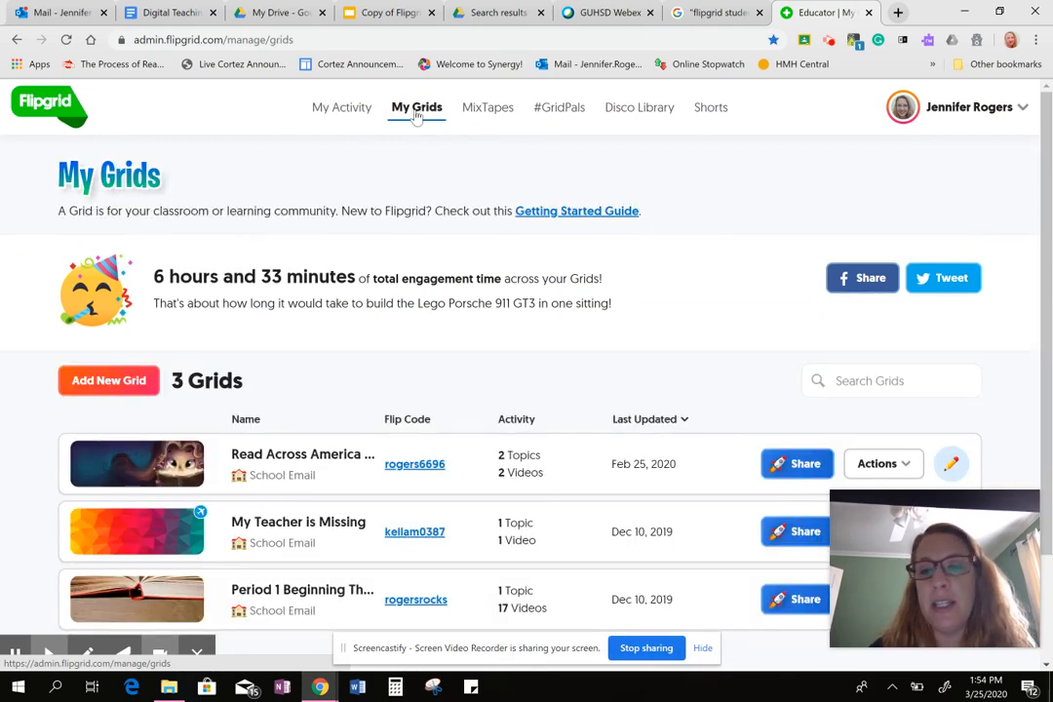
pyautogui.click(487, 111)
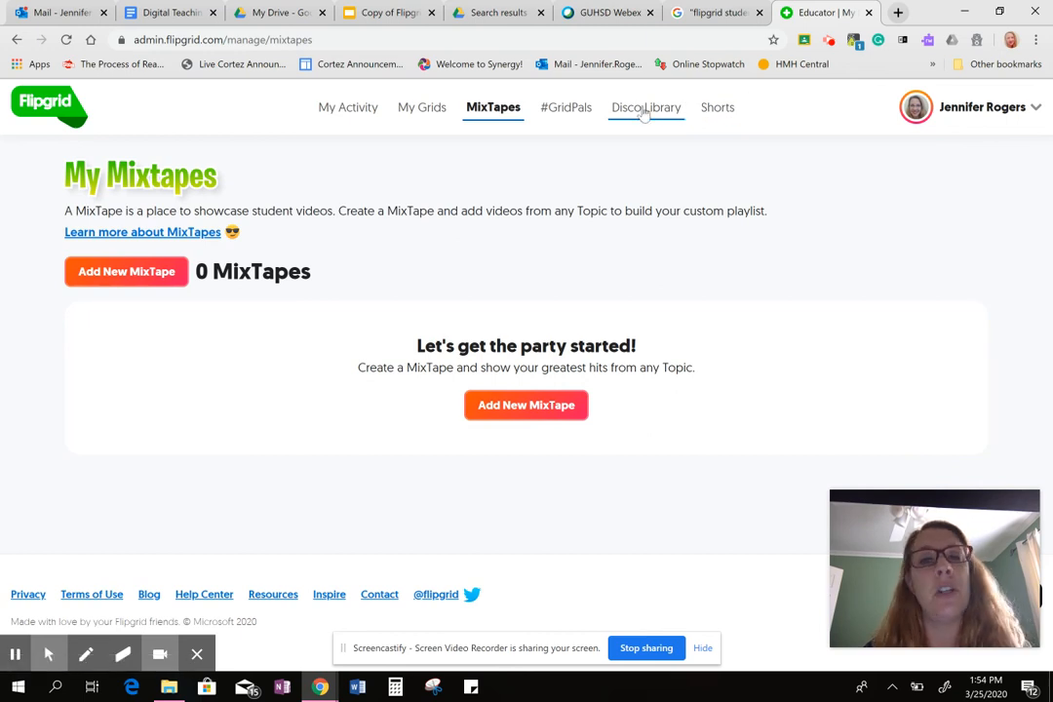
pyautogui.click(432, 118)
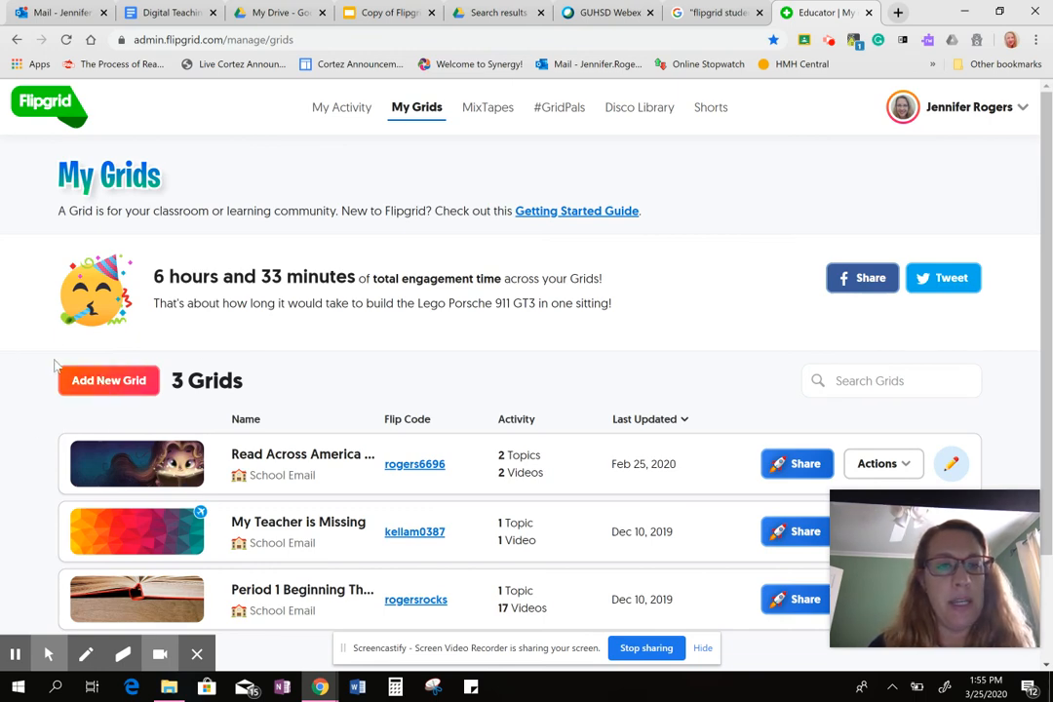
# Start a new Grid named "Checking in!" with the School Email type, and accept the suggested Flip Code.
pyautogui.click(91, 385)
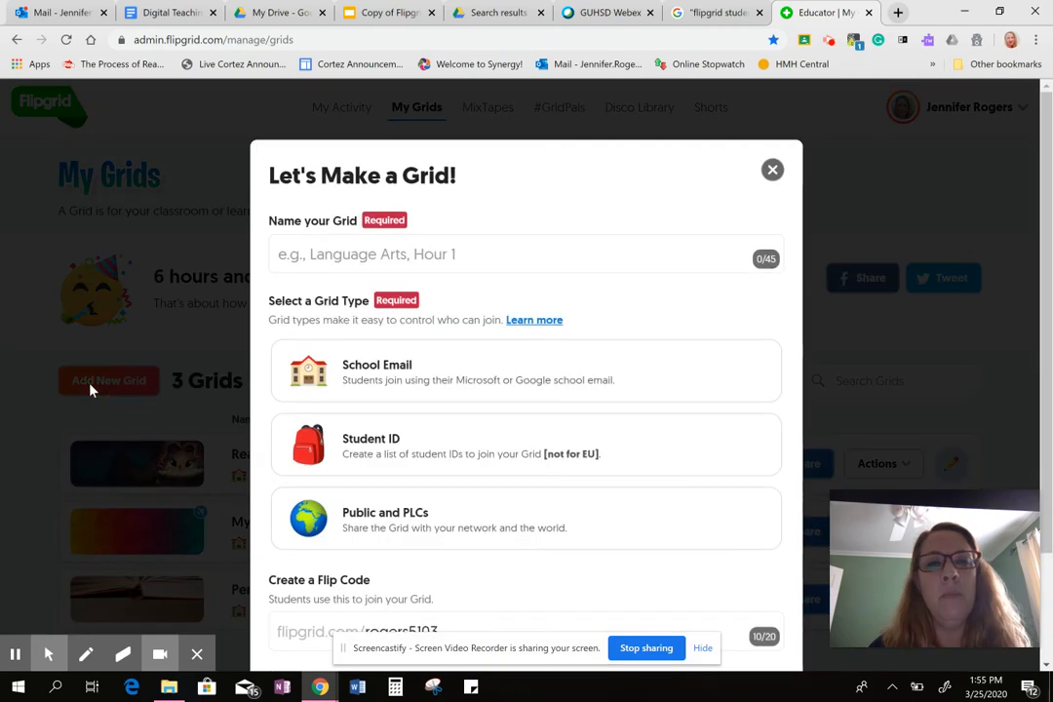
pyautogui.click(283, 263)
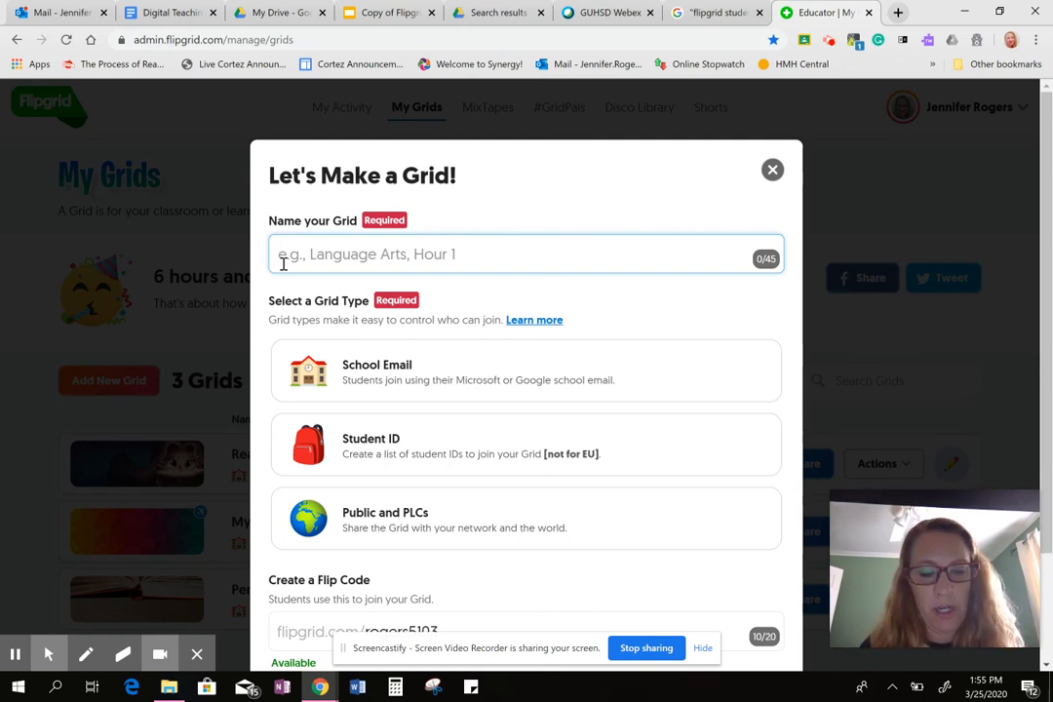
pyautogui.write('C')
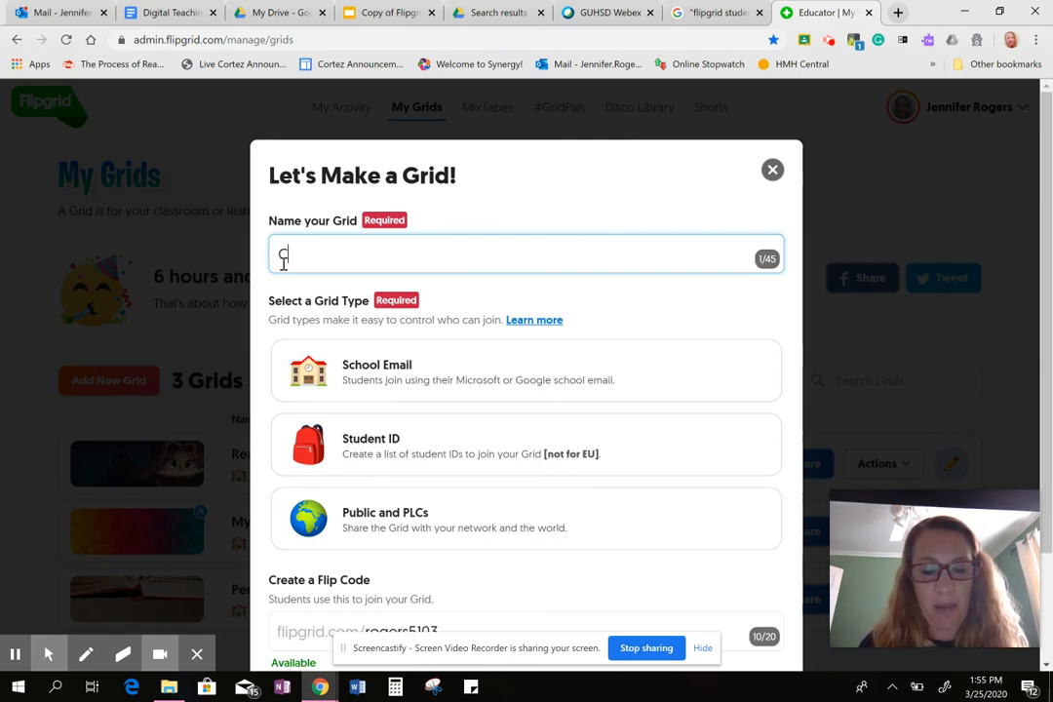
pyautogui.write('hecking in')
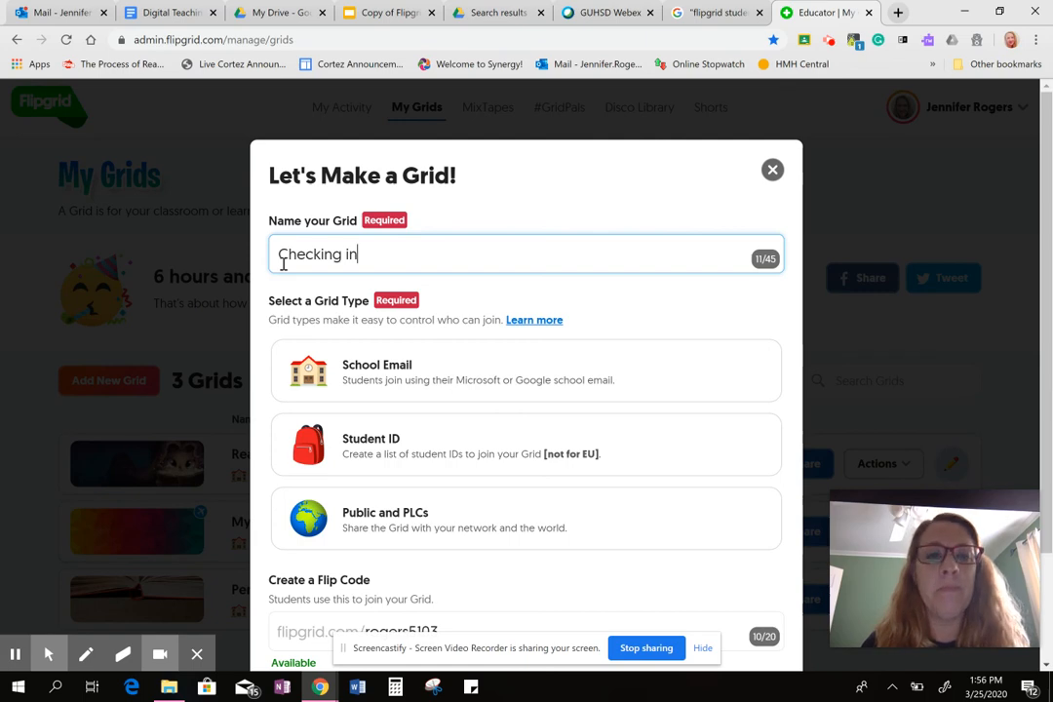
pyautogui.write('!')
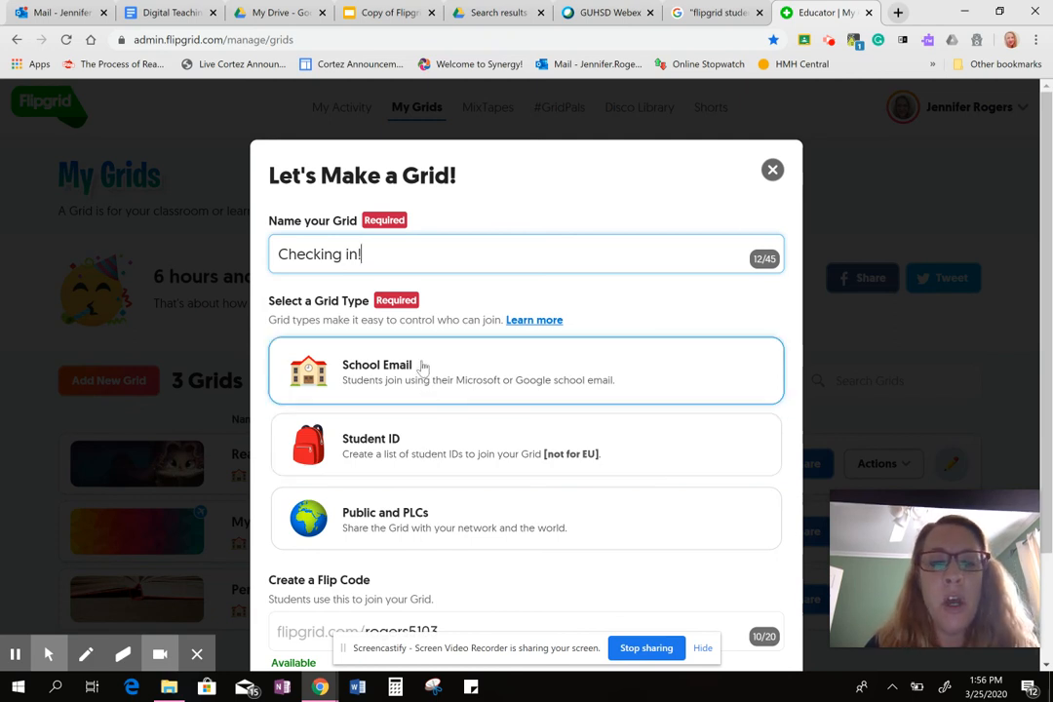
pyautogui.click(421, 365)
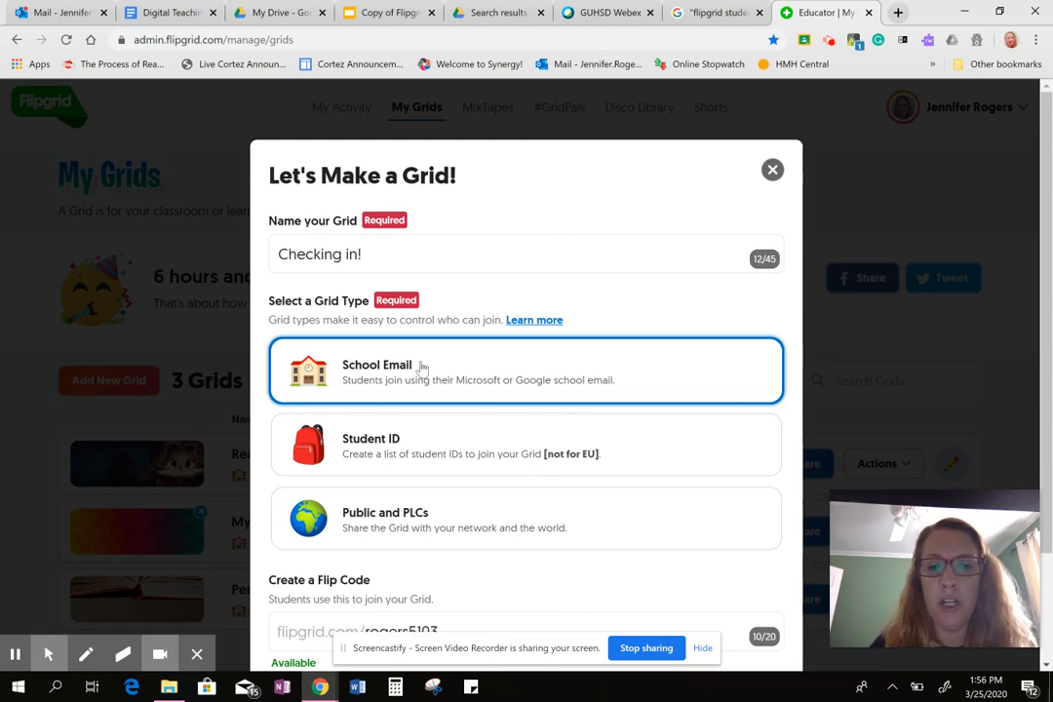
pyautogui.scroll(-2, 520, 546)
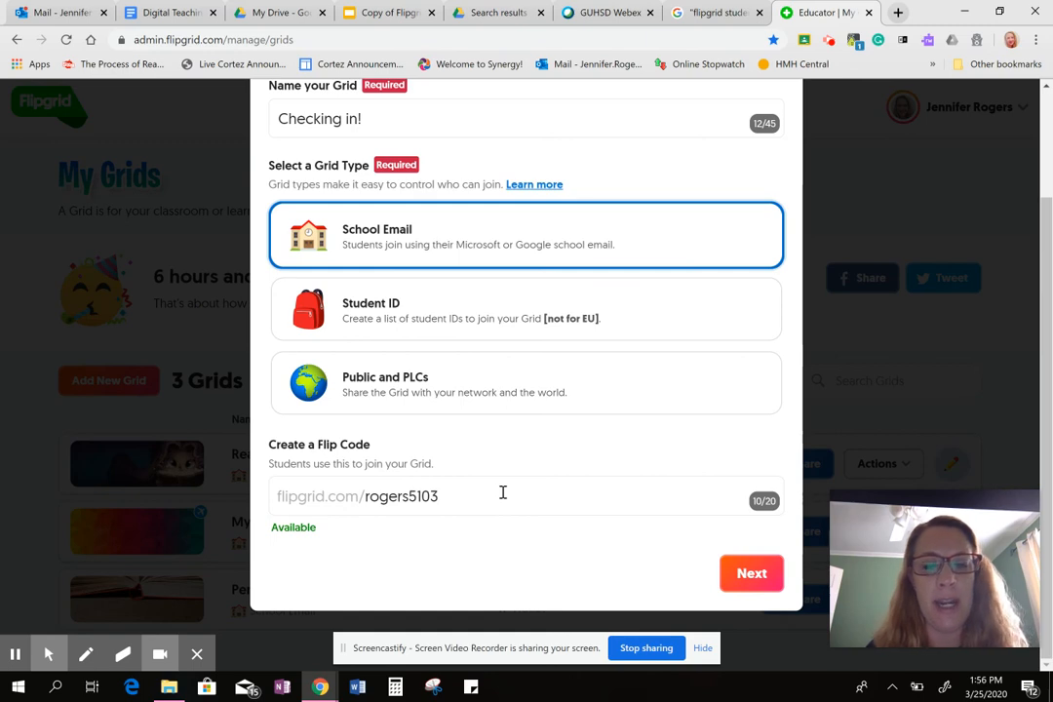
pyautogui.click(742, 579)
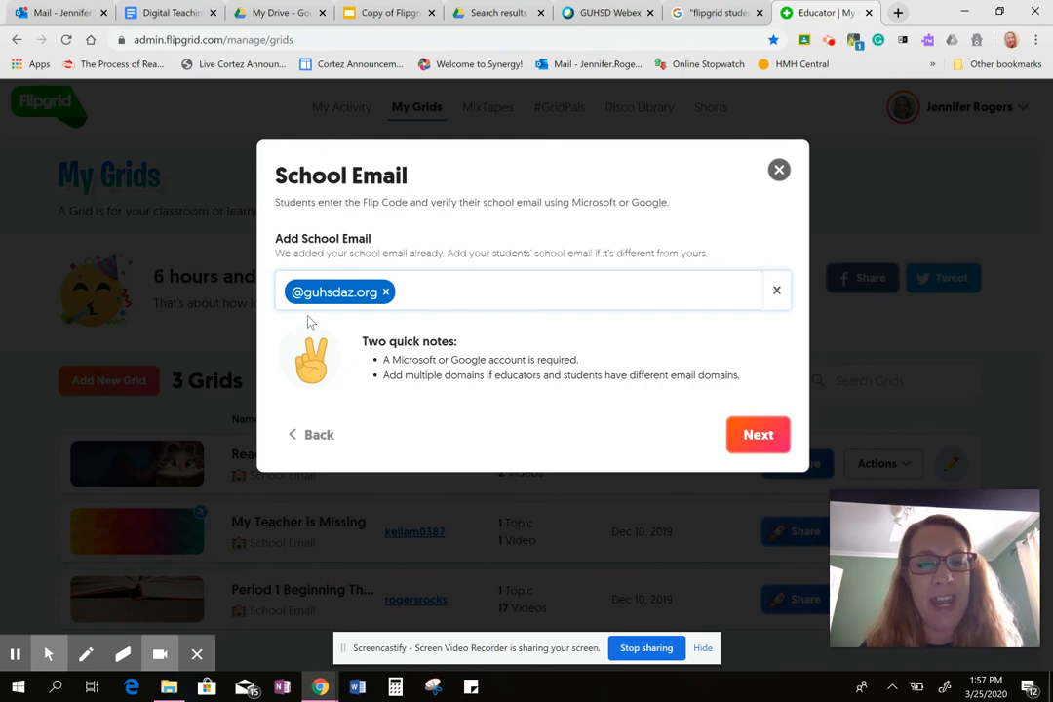
pyautogui.write('@st')
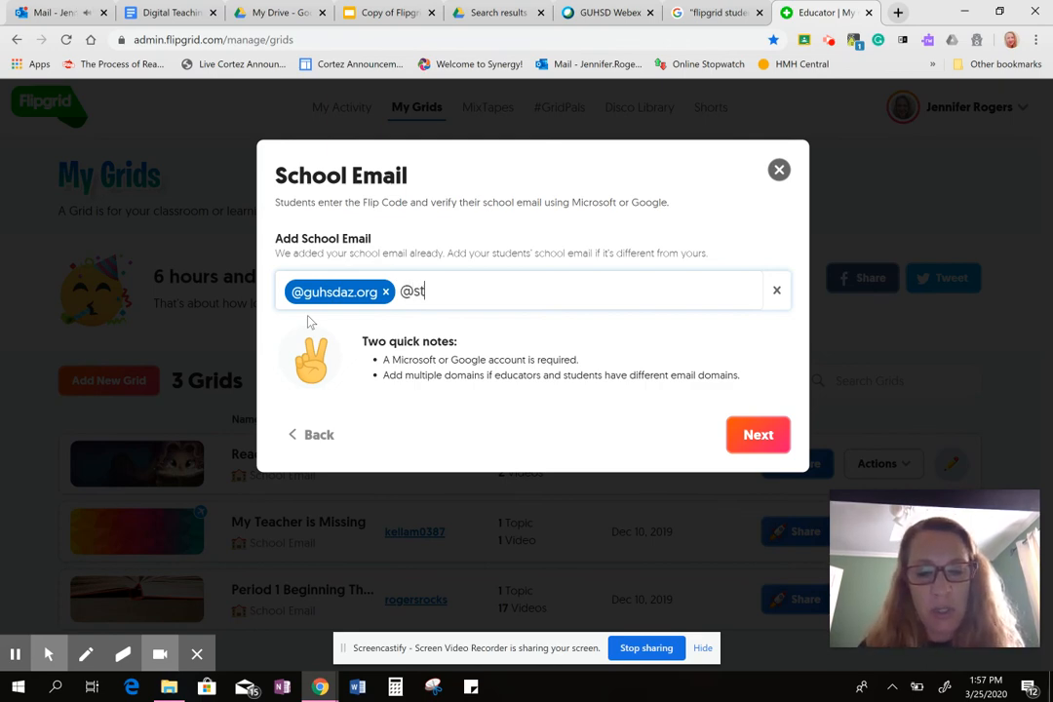
pyautogui.write('udent.')
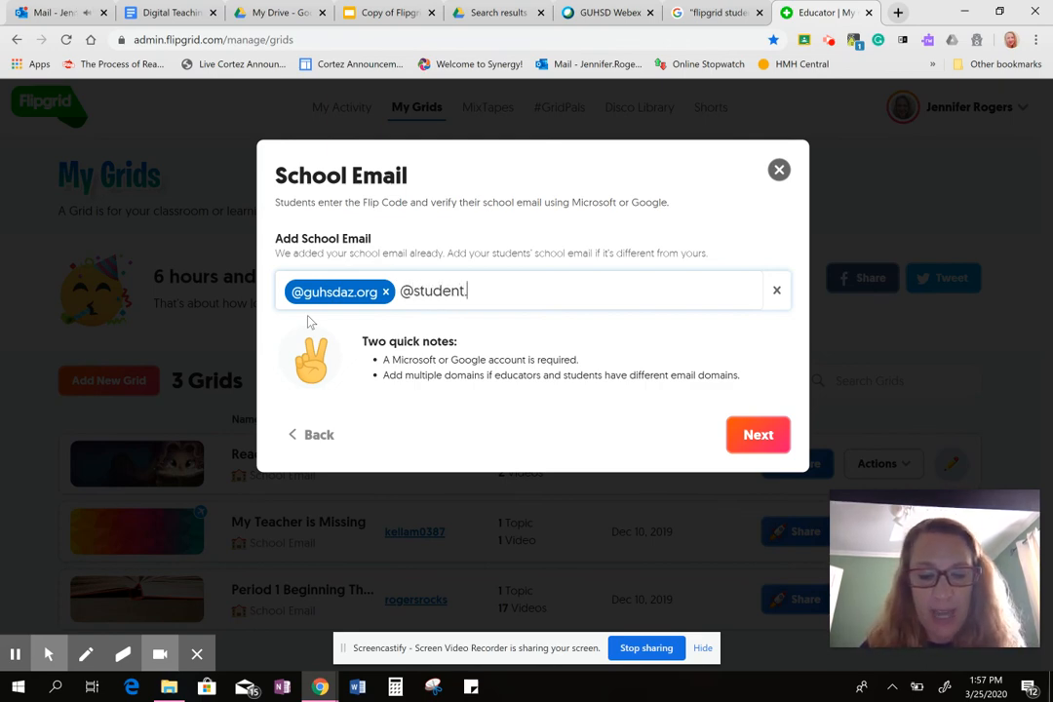
pyautogui.write('guhsdaz')
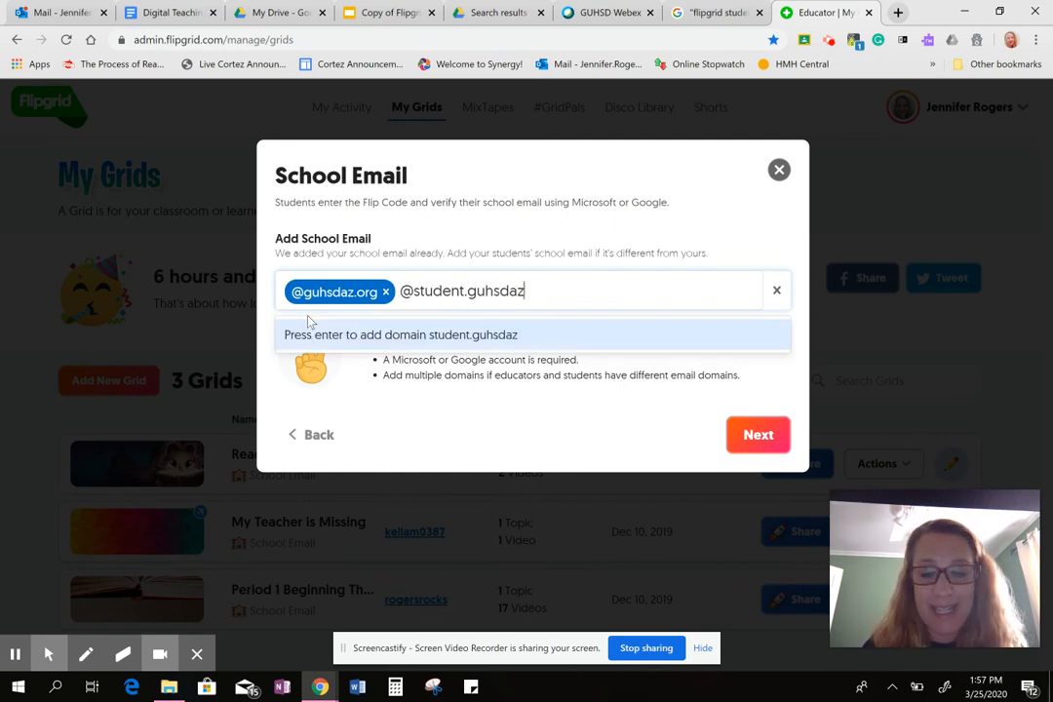
pyautogui.press('Return')
pyautogui.press('BackSpace')
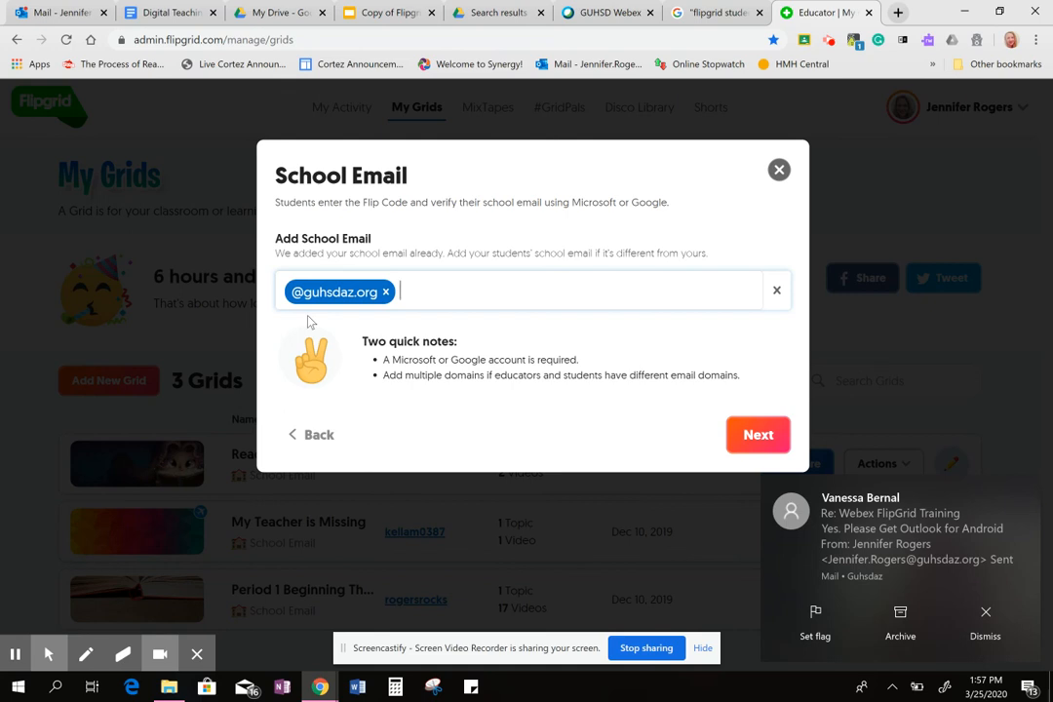
pyautogui.write('Student')
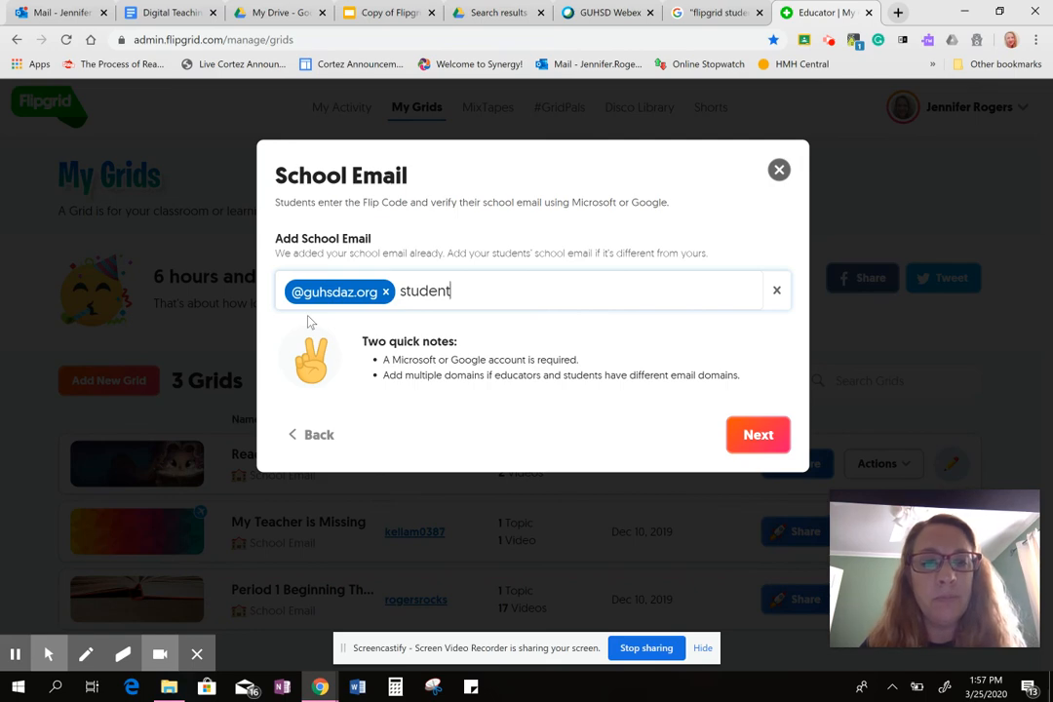
pyautogui.press('Left')
pyautogui.press('Left')
pyautogui.press('Left')
pyautogui.press('Left')
pyautogui.press('Left')
pyautogui.press('Left')
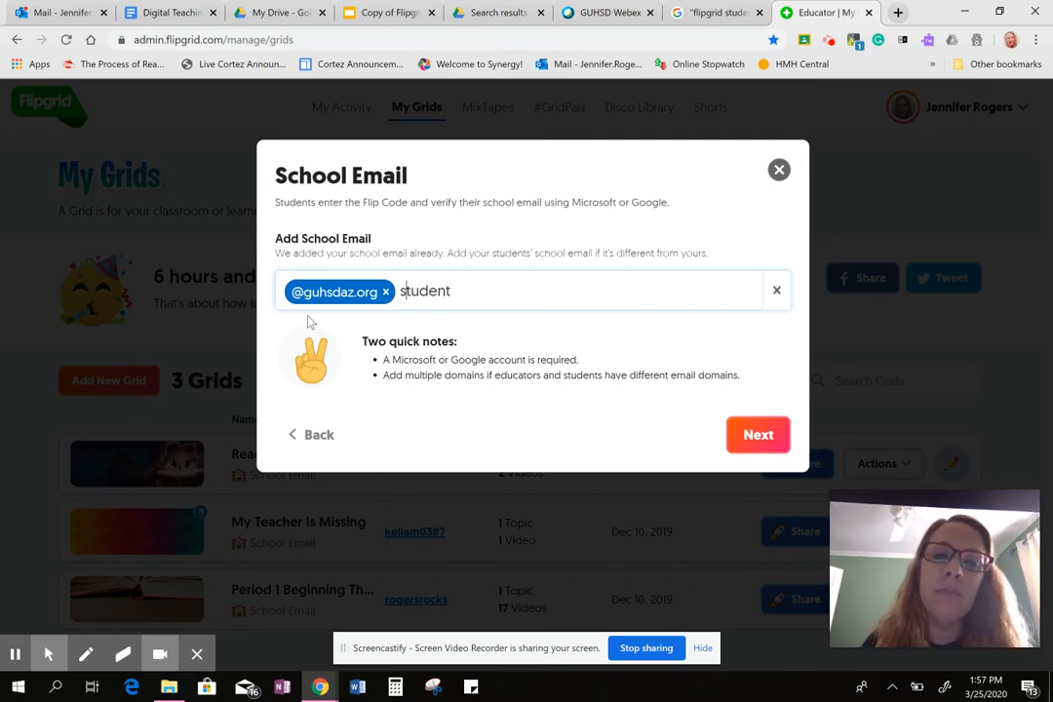
pyautogui.press('Left')
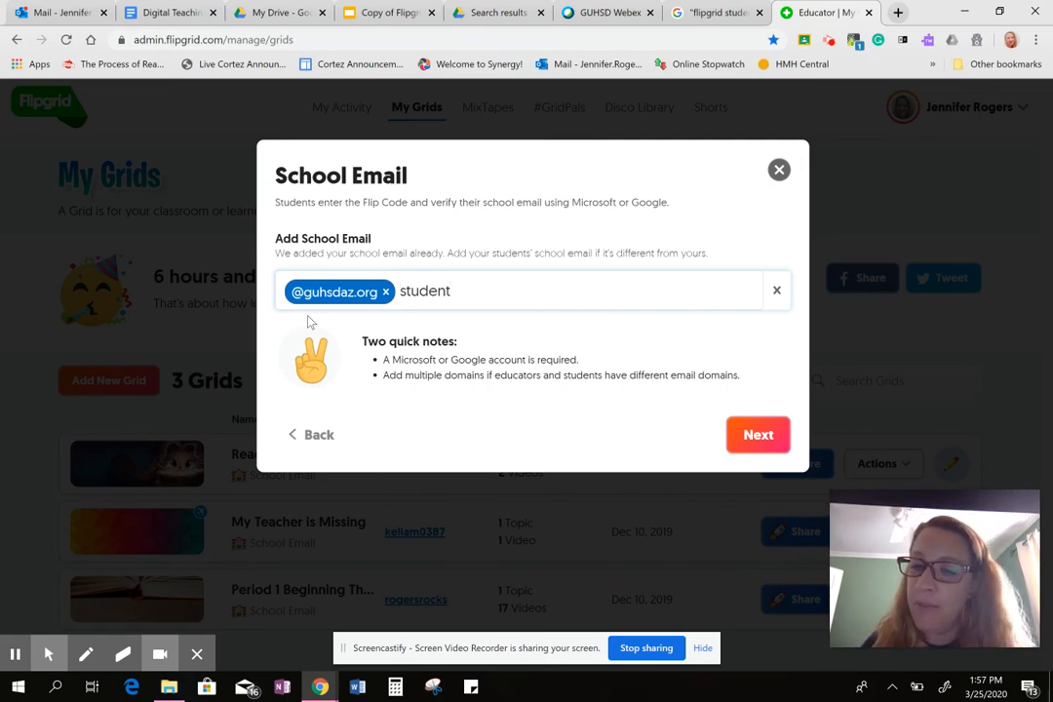
pyautogui.write('@')
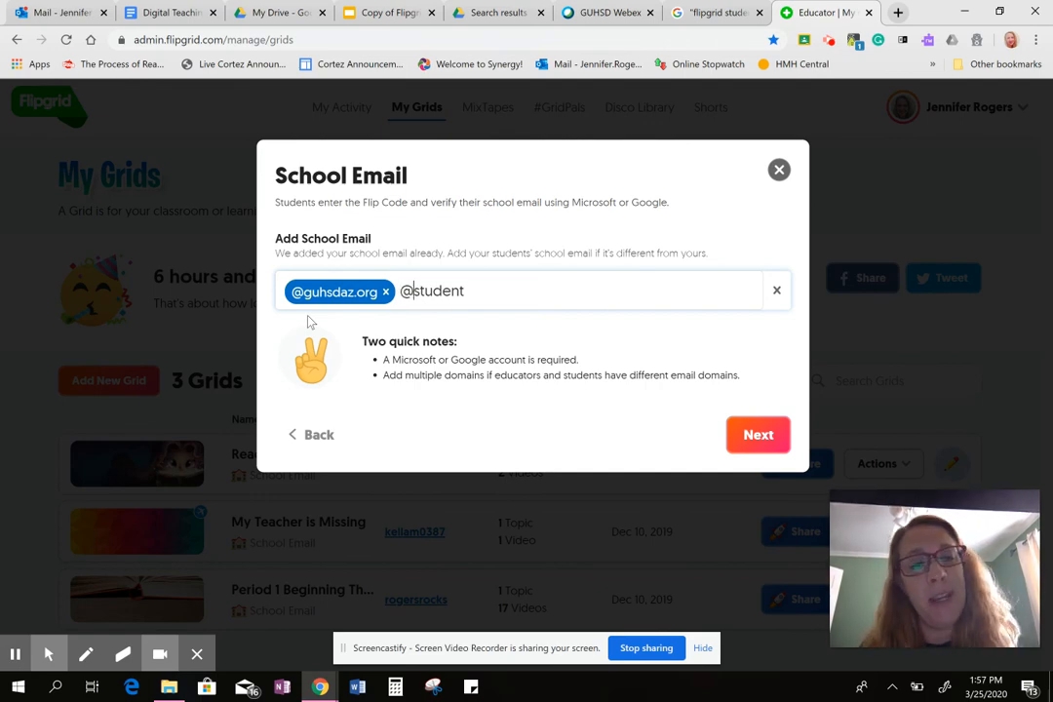
pyautogui.press('Right')
pyautogui.press('Right')
pyautogui.press('Right')
pyautogui.press('Right')
pyautogui.press('Right')
pyautogui.press('Right')
pyautogui.press('Right')
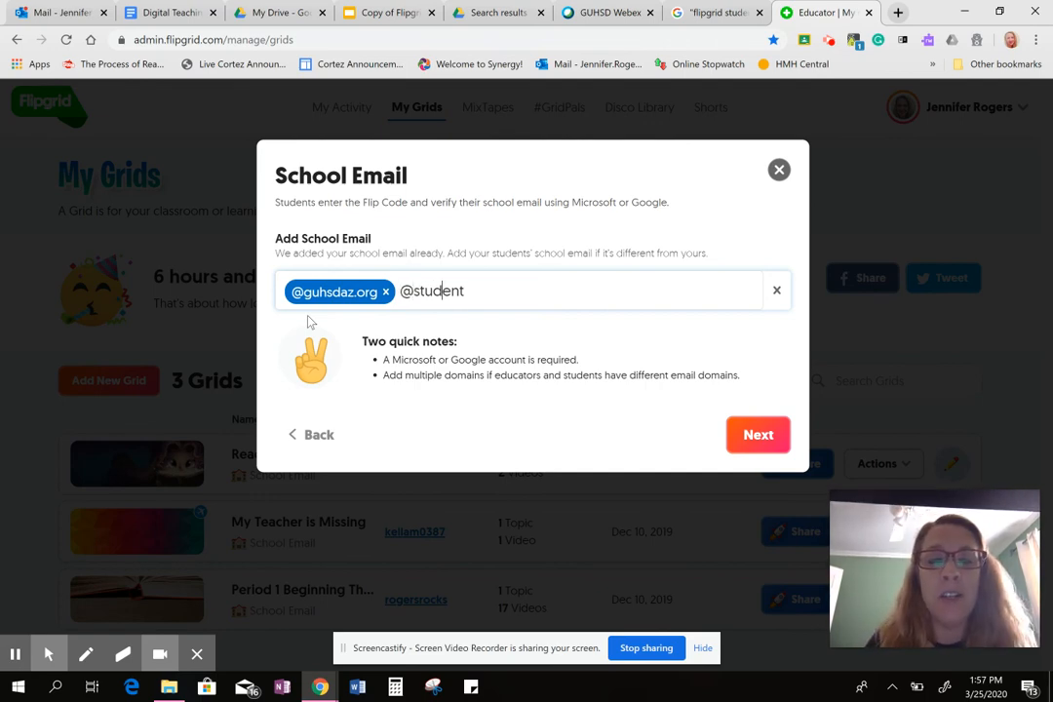
pyautogui.write('.')
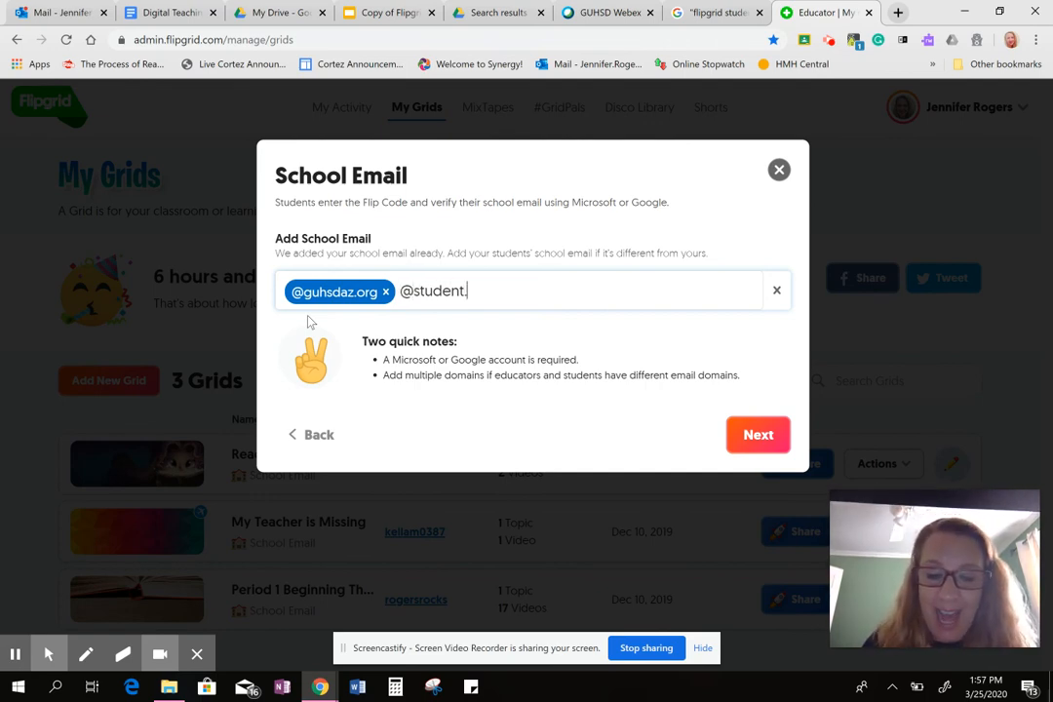
pyautogui.write('guhs')
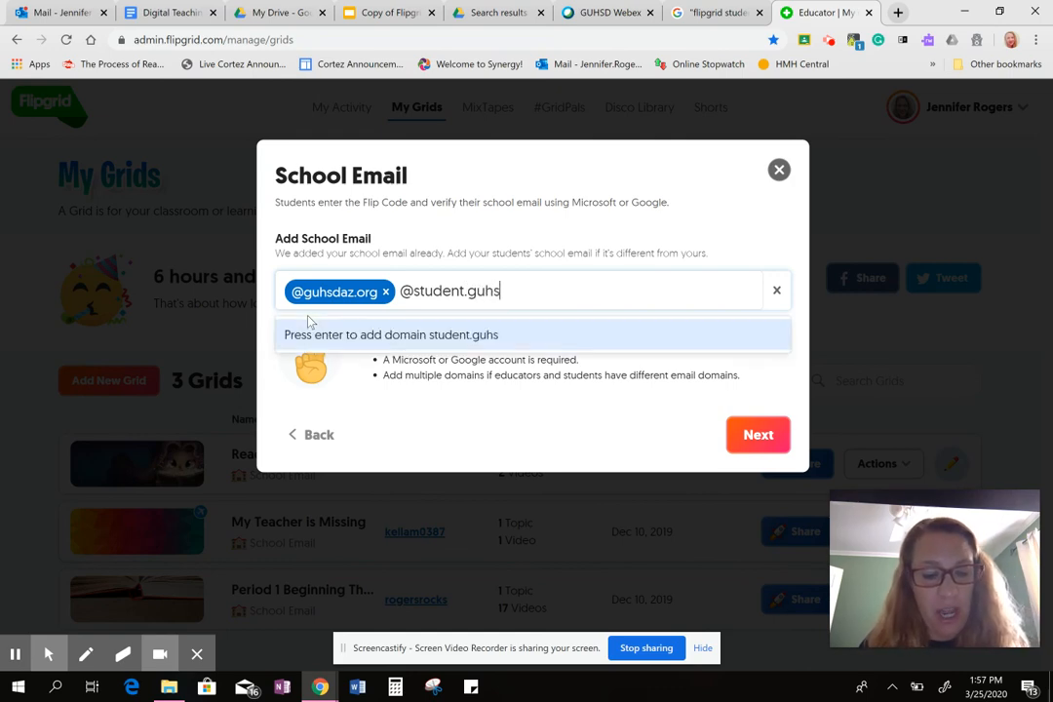
pyautogui.write('daz.org')
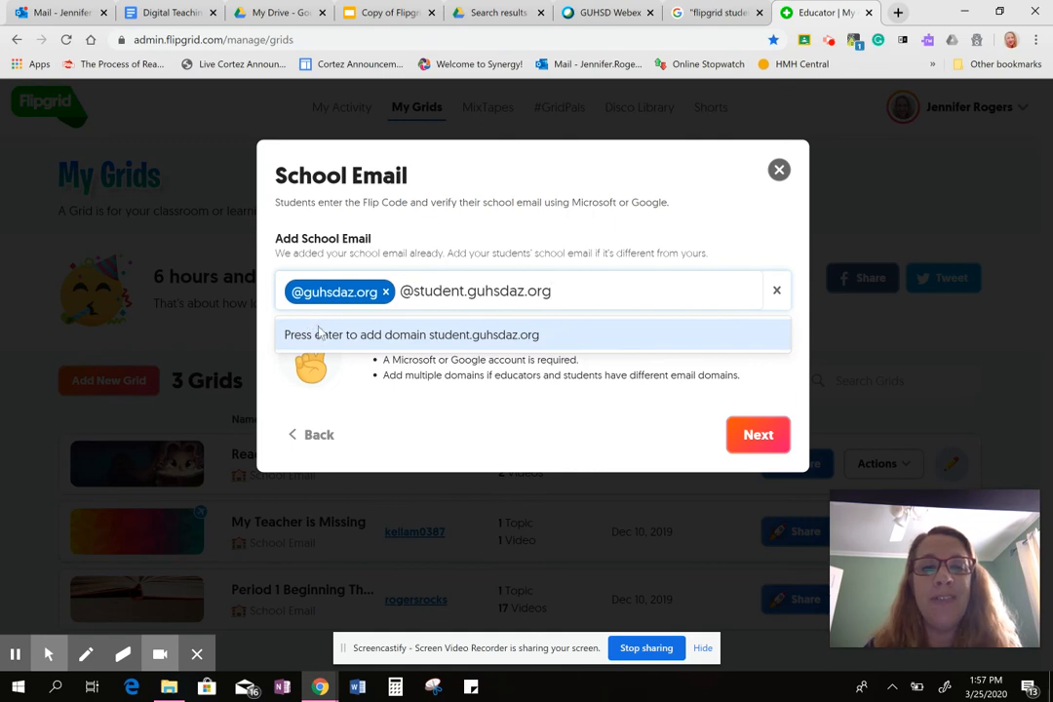
pyautogui.click(328, 344)
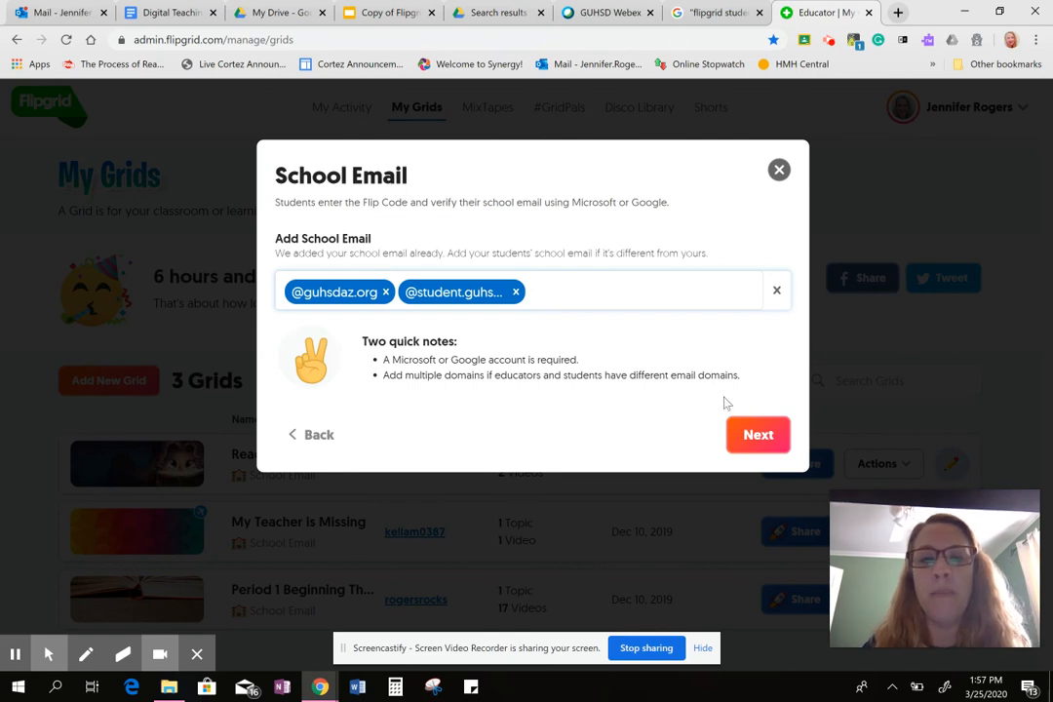
pyautogui.click(763, 439)
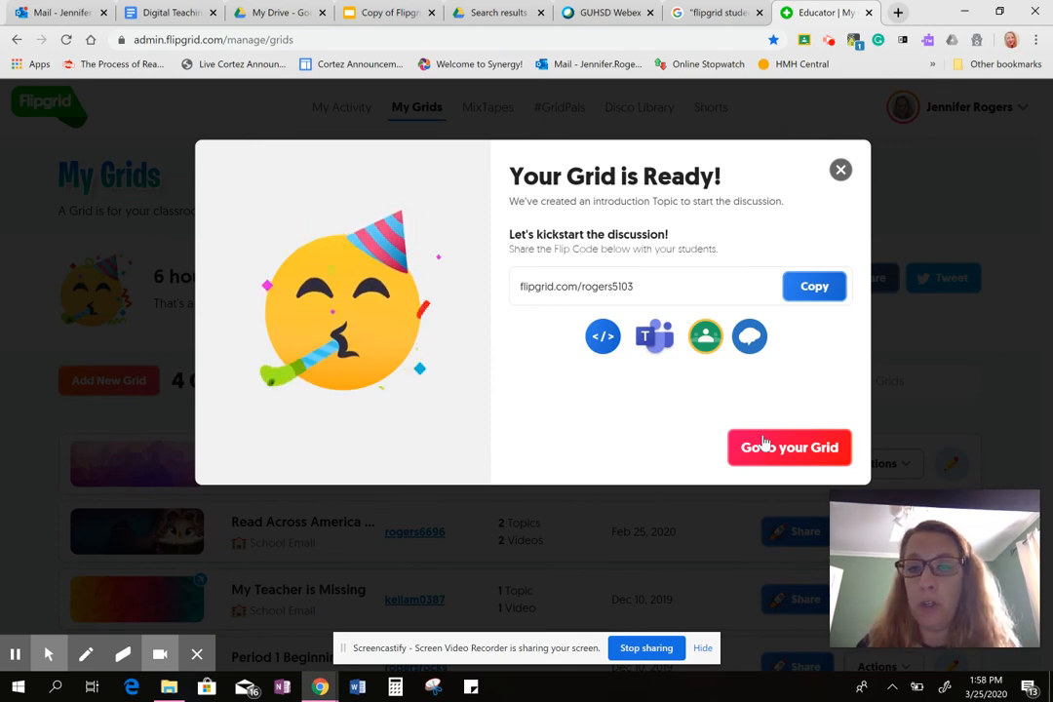
pyautogui.click(765, 443)
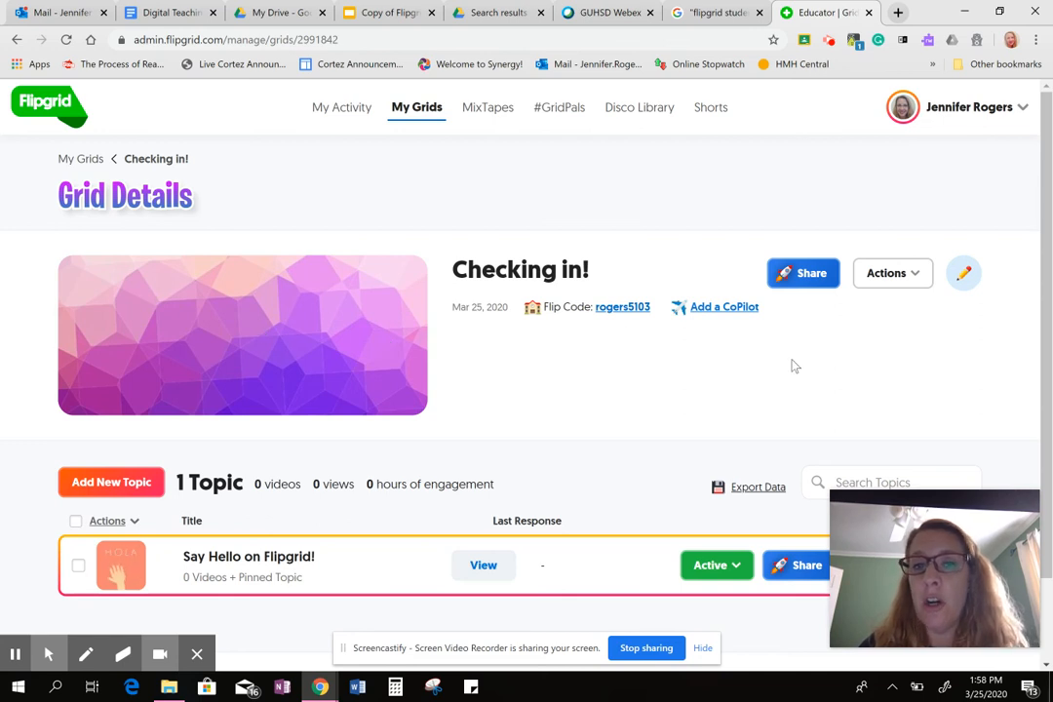
# View the CoPilot invitation form for the Grid and close it without inviting anyone.
pyautogui.click(724, 312)
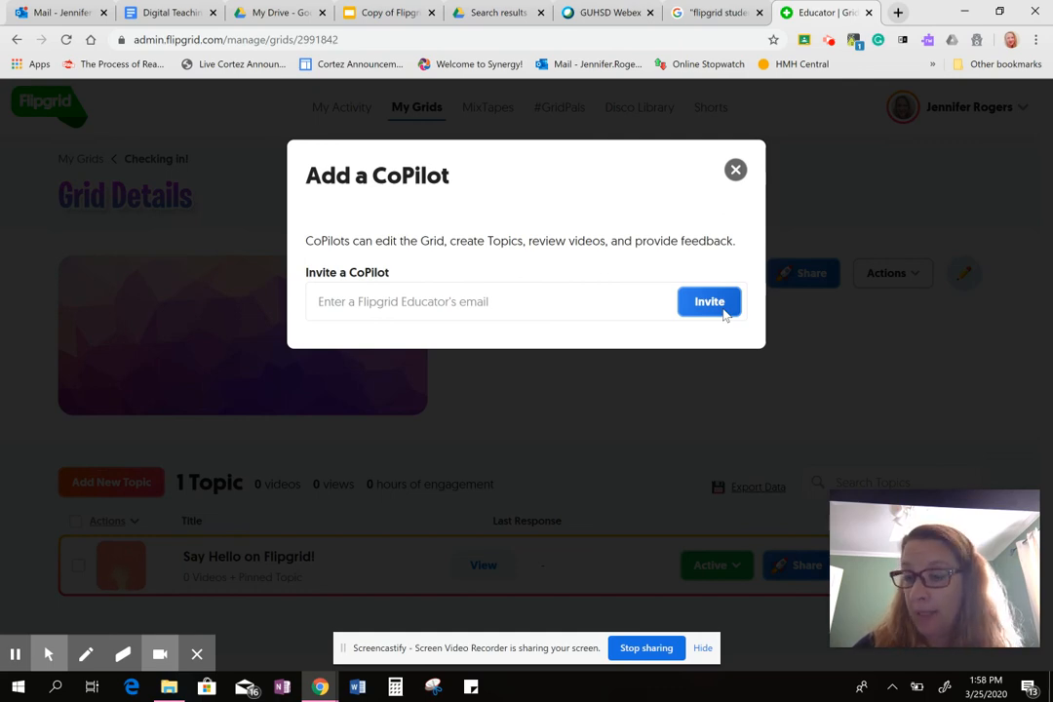
pyautogui.click(735, 170)
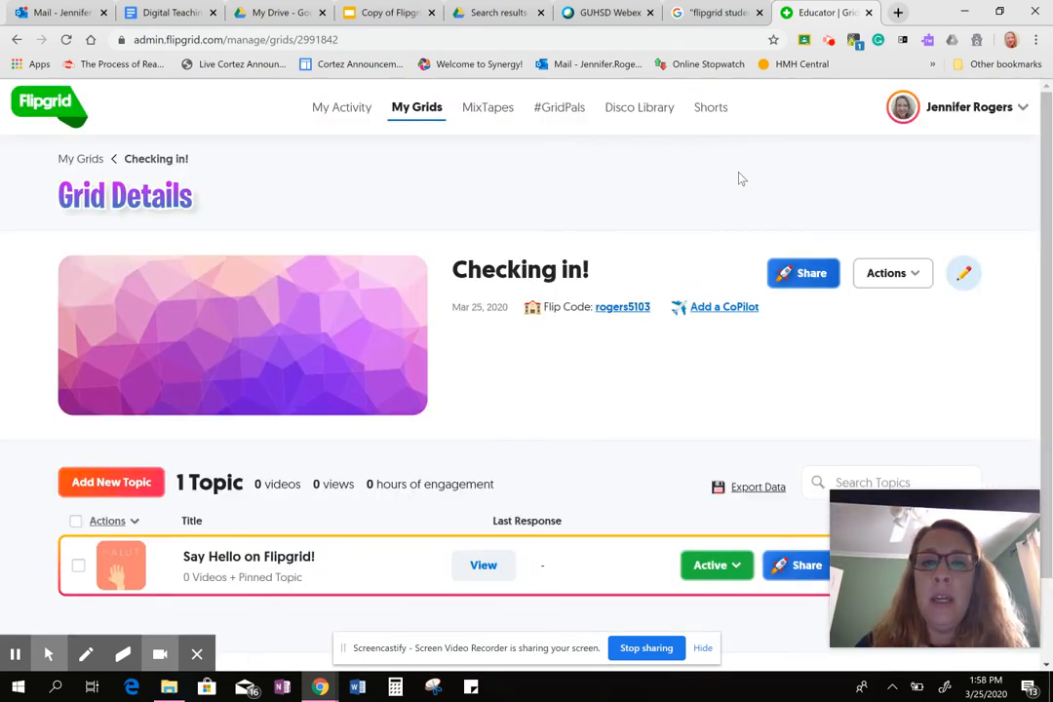
# Open the "Checking in!" Grid for editing and review its Grid Type, email domains and Features settings.
pyautogui.click(913, 274)
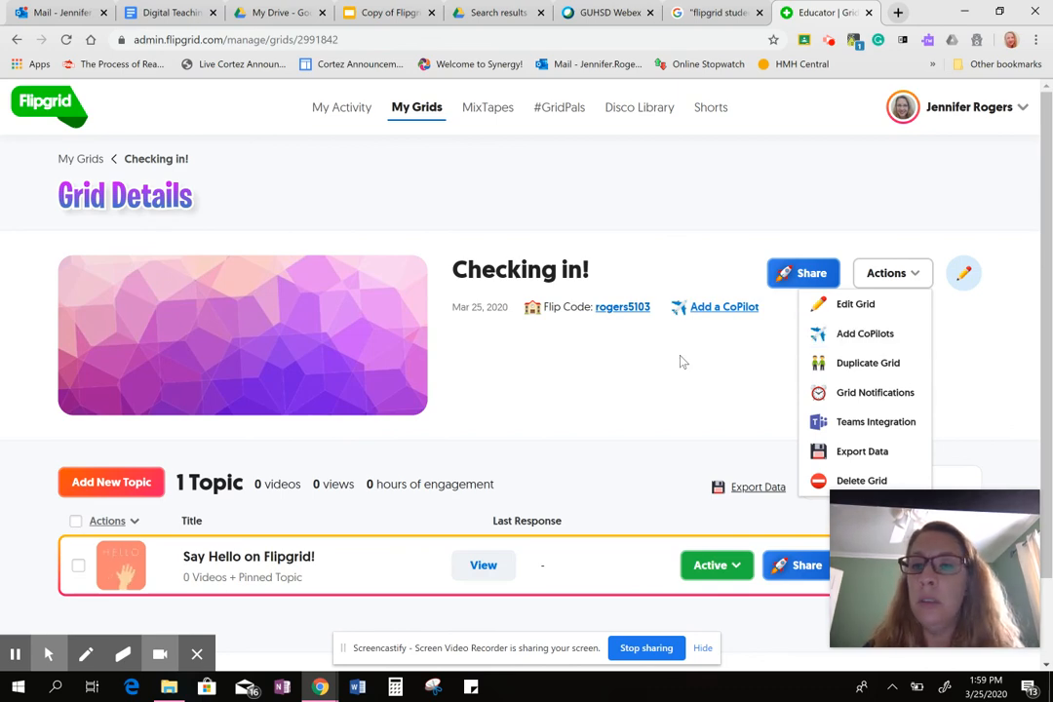
pyautogui.click(845, 306)
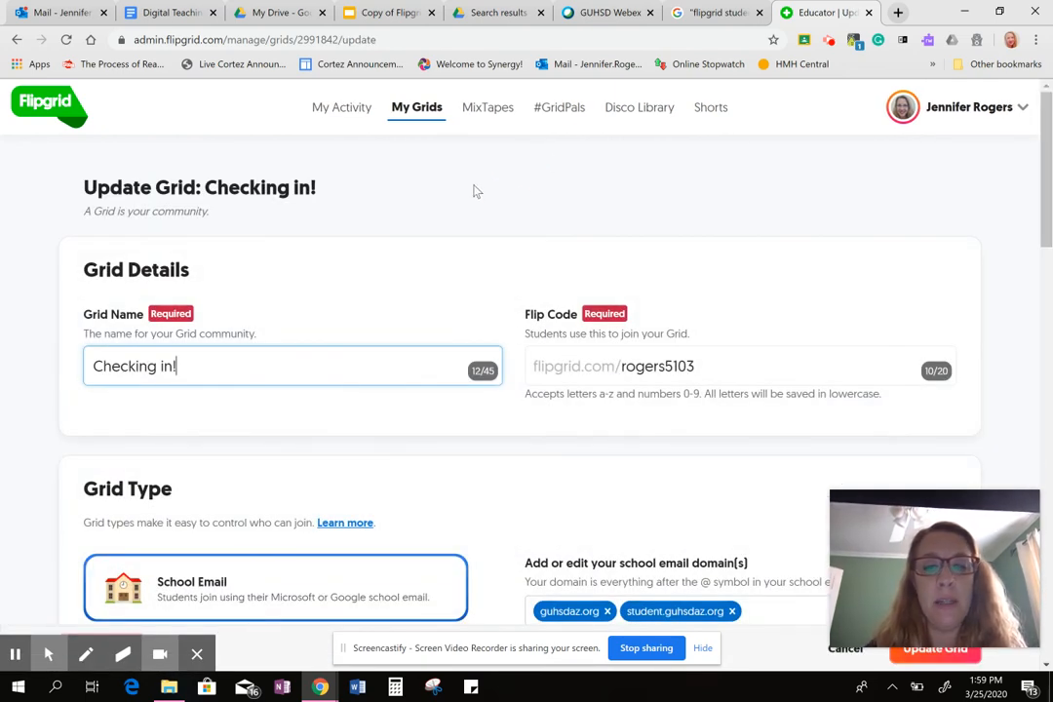
pyautogui.scroll(-3, 472, 188)
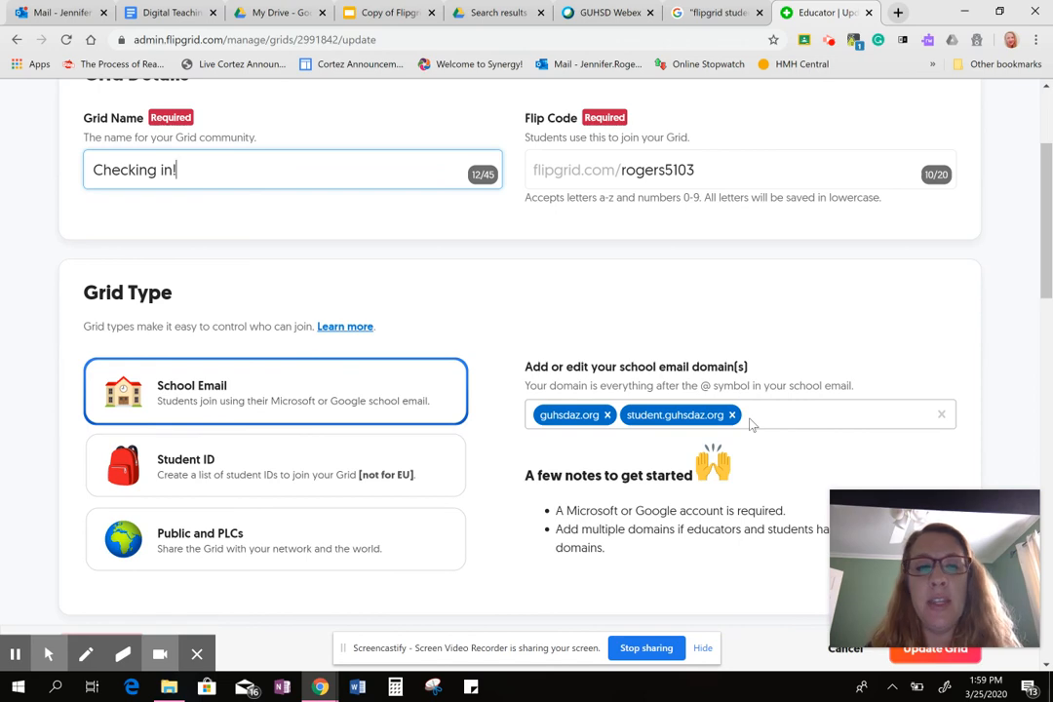
pyautogui.scroll(-5, 751, 424)
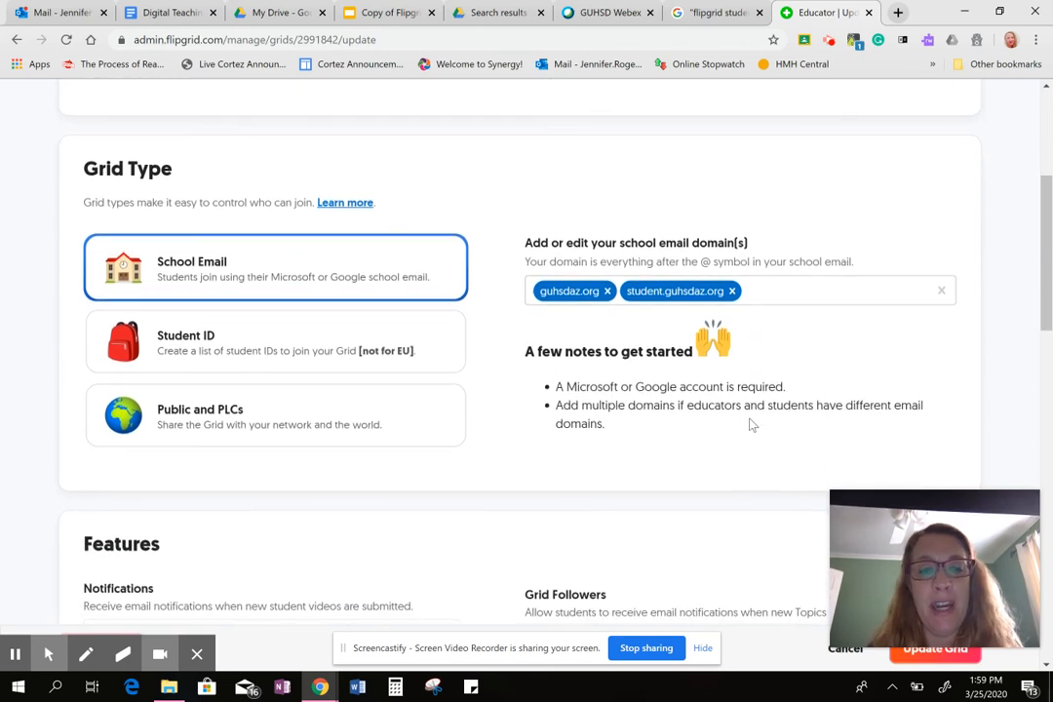
pyautogui.scroll(-1, 750, 424)
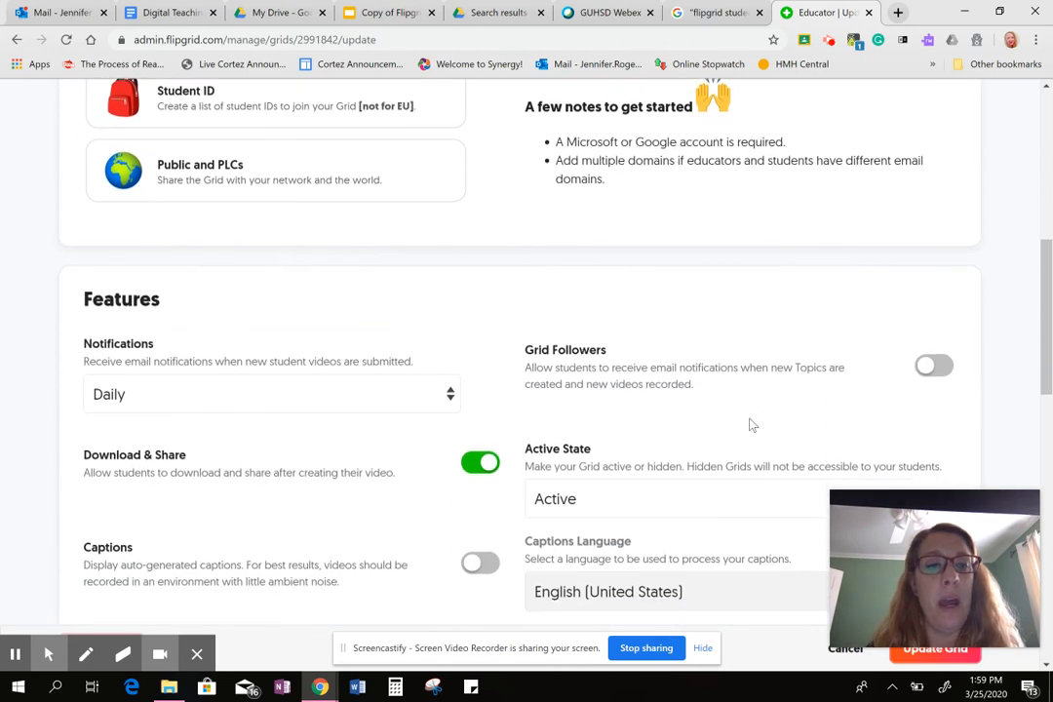
pyautogui.scroll(-3, 750, 424)
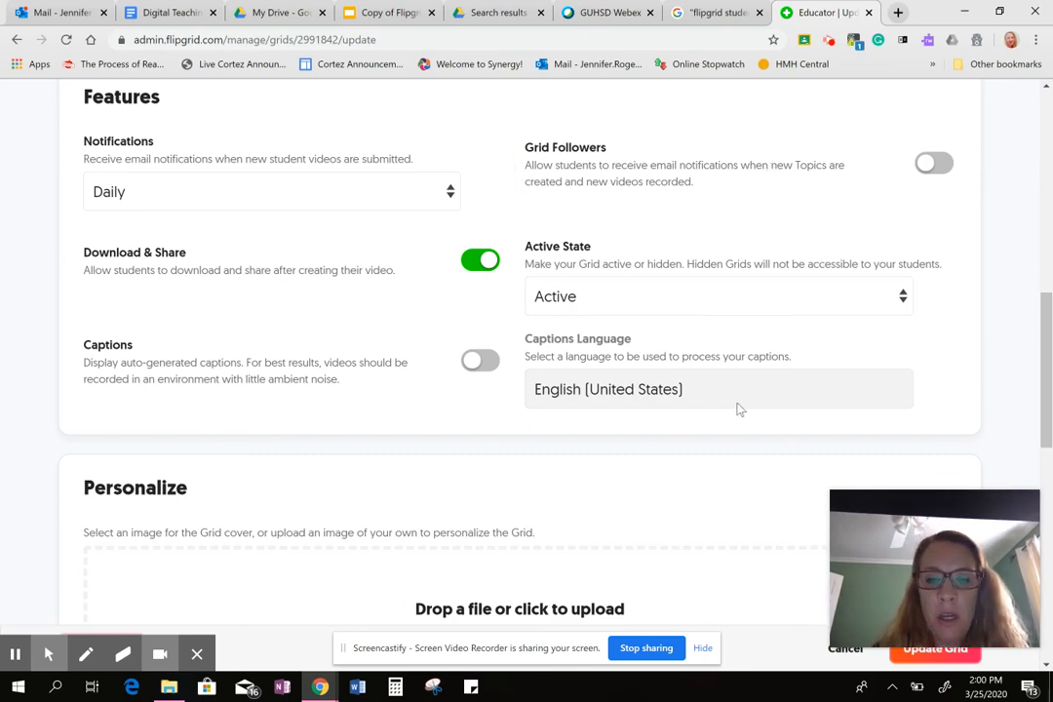
# Choose the Featured image of the cartoon schoolchildren as the Grid cover.
pyautogui.scroll(-6, 738, 410)
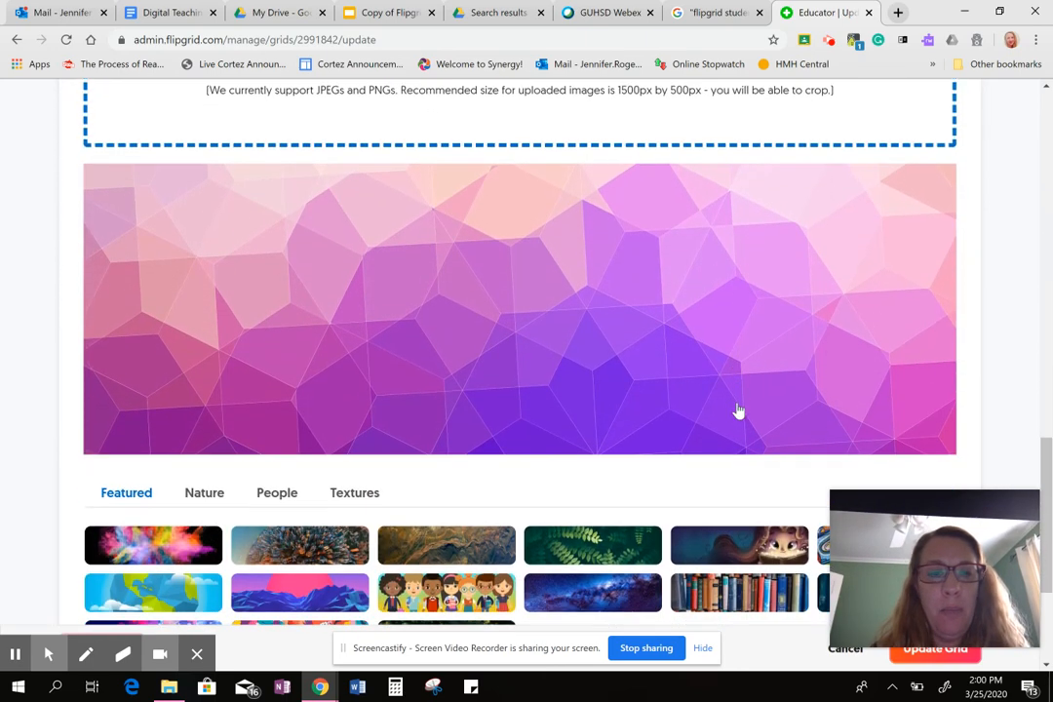
pyautogui.scroll(-2, 738, 410)
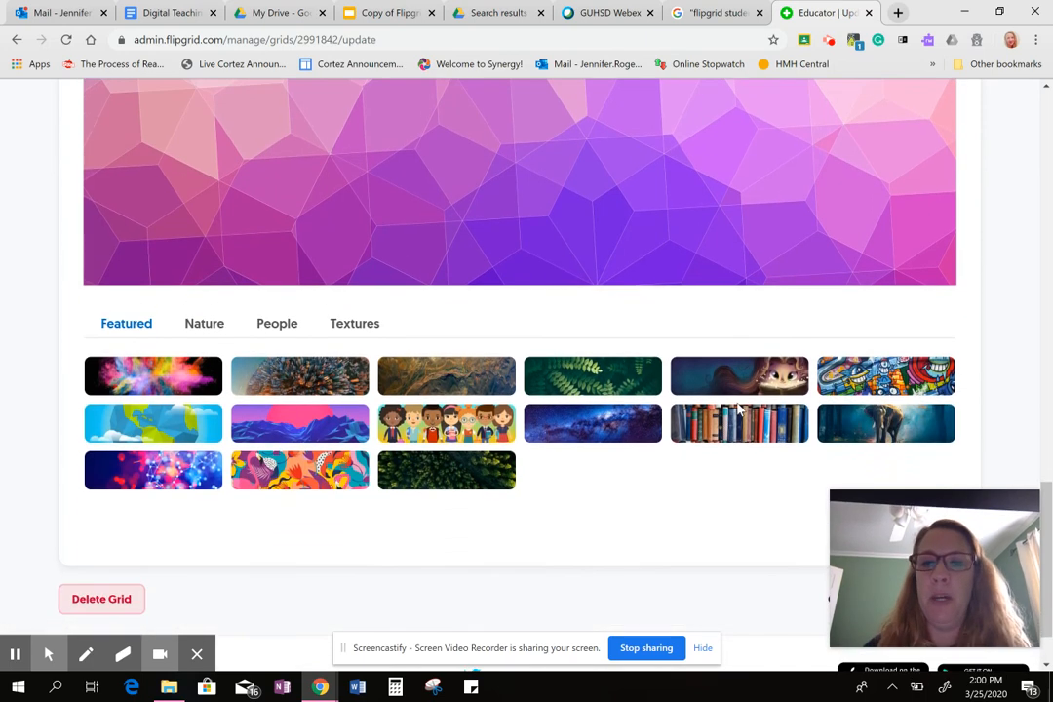
pyautogui.click(439, 422)
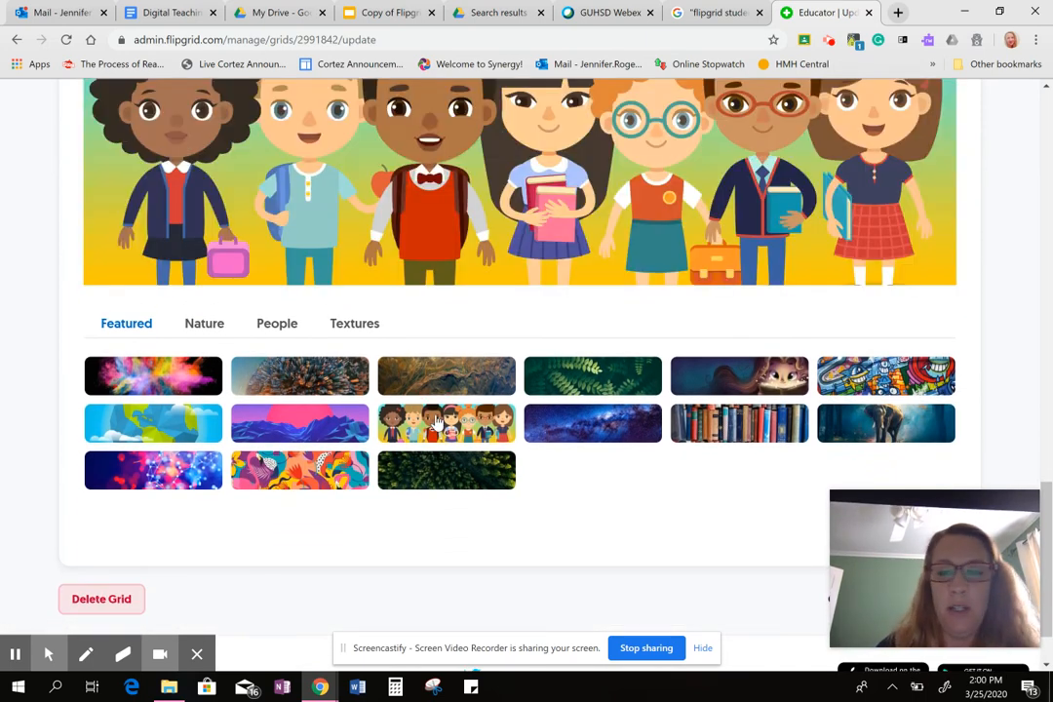
pyautogui.scroll(1, 517, 238)
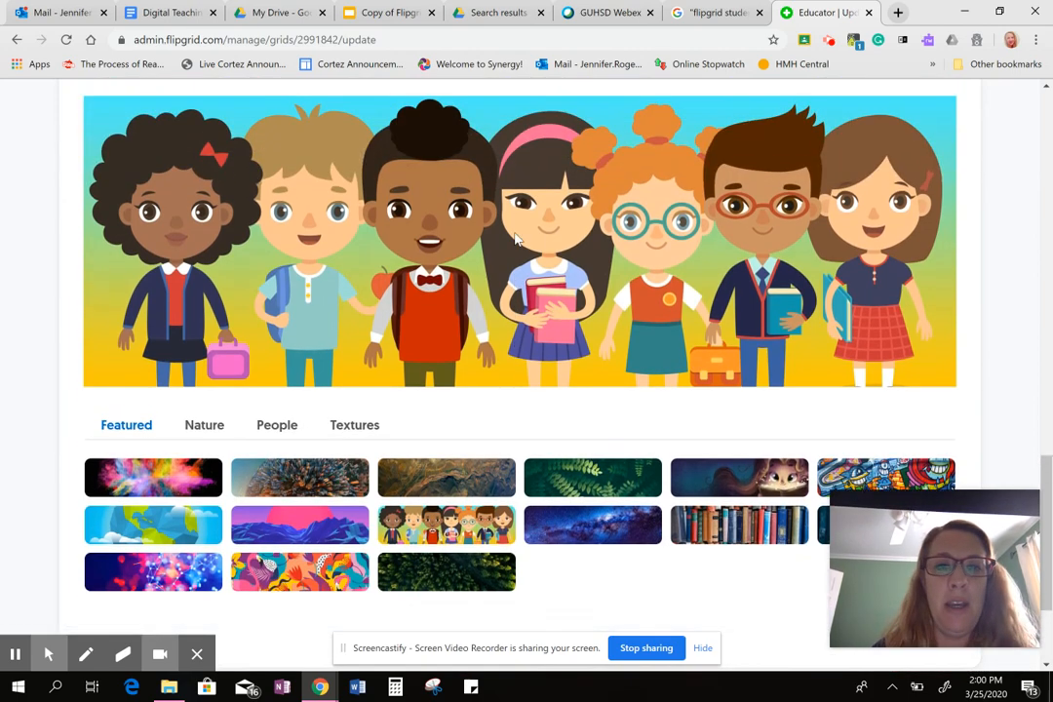
pyautogui.scroll(-2, 517, 239)
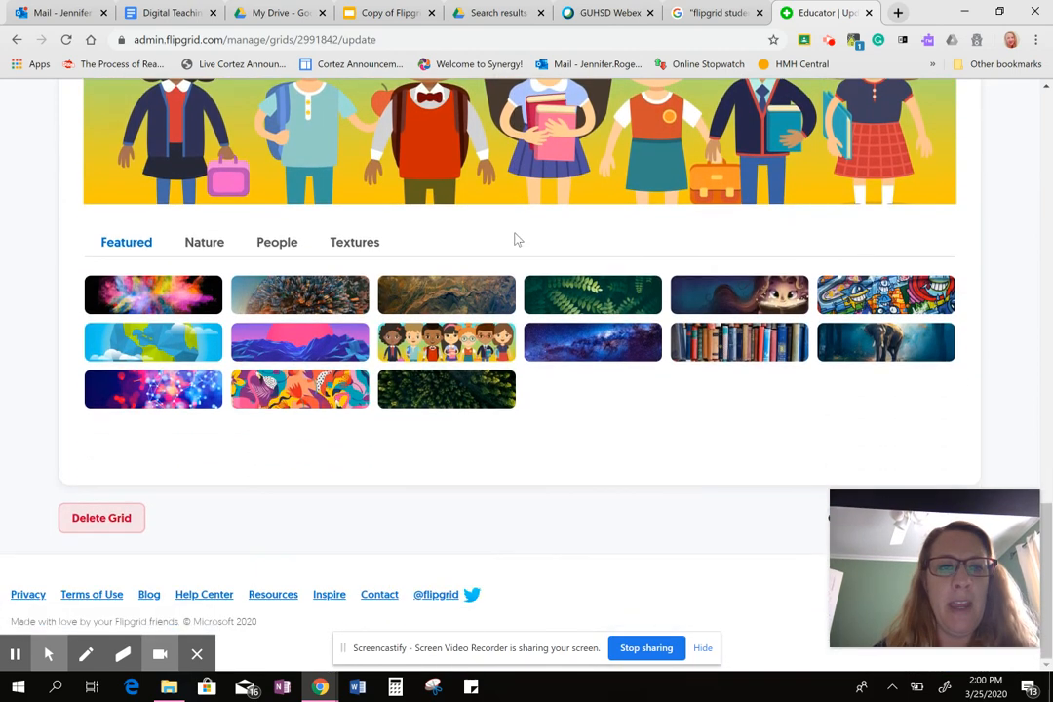
# Look over the Grid's details, type, features and cover once more, and save the updated Grid.
pyautogui.scroll(10, 517, 239)
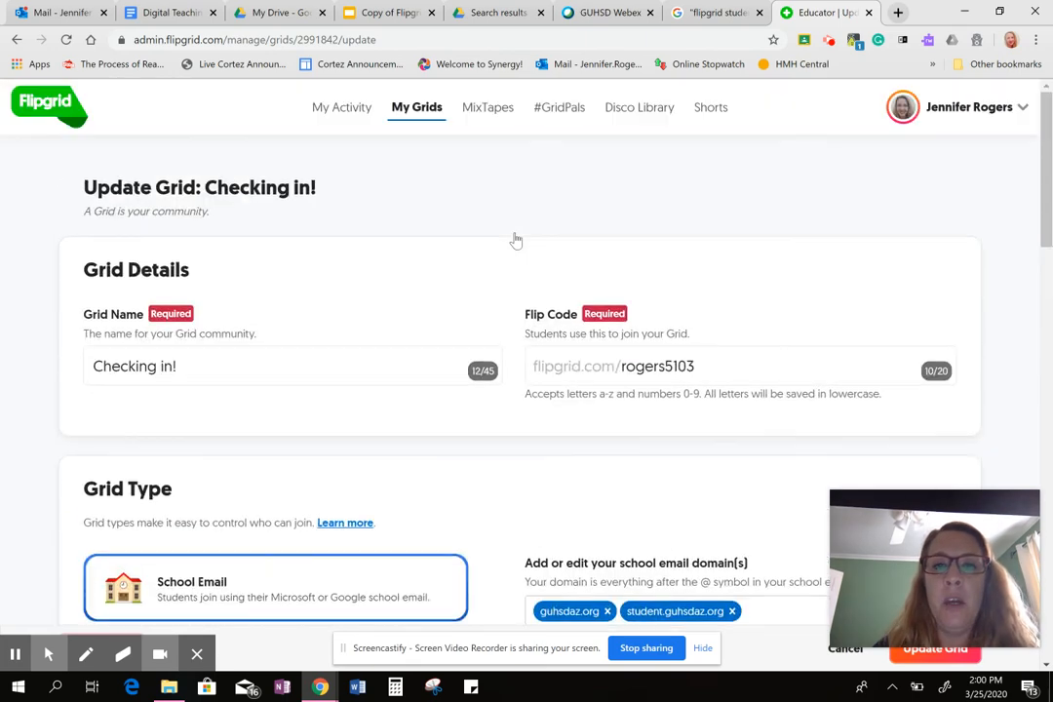
pyautogui.scroll(-1, 516, 239)
pyautogui.scroll(1, 517, 239)
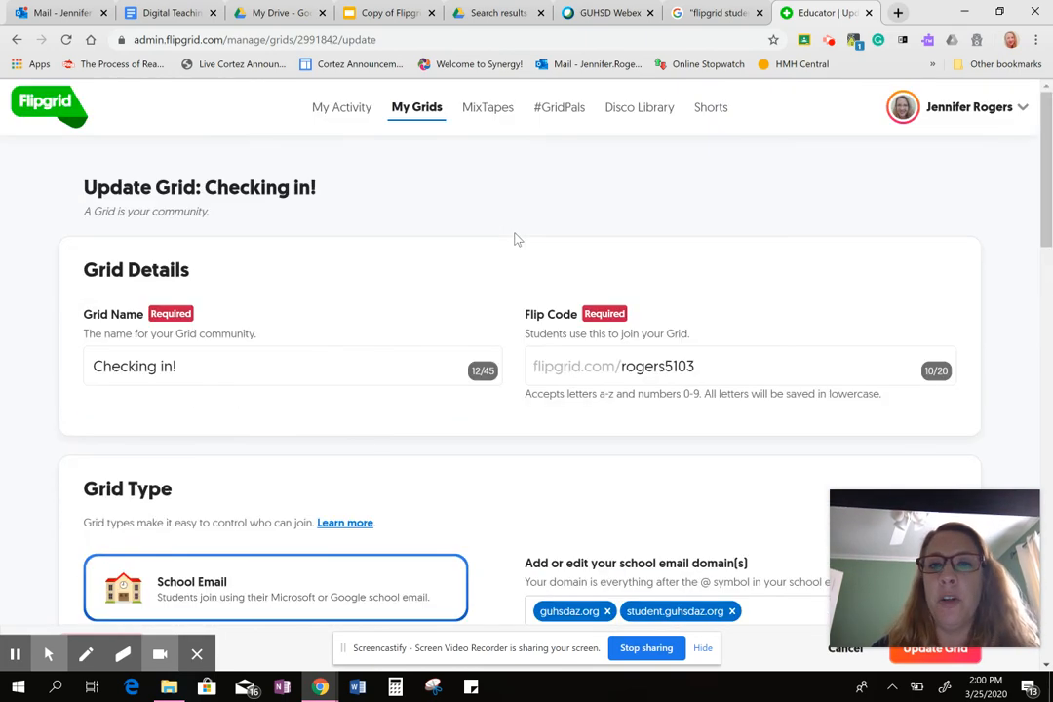
pyautogui.scroll(-3, 517, 239)
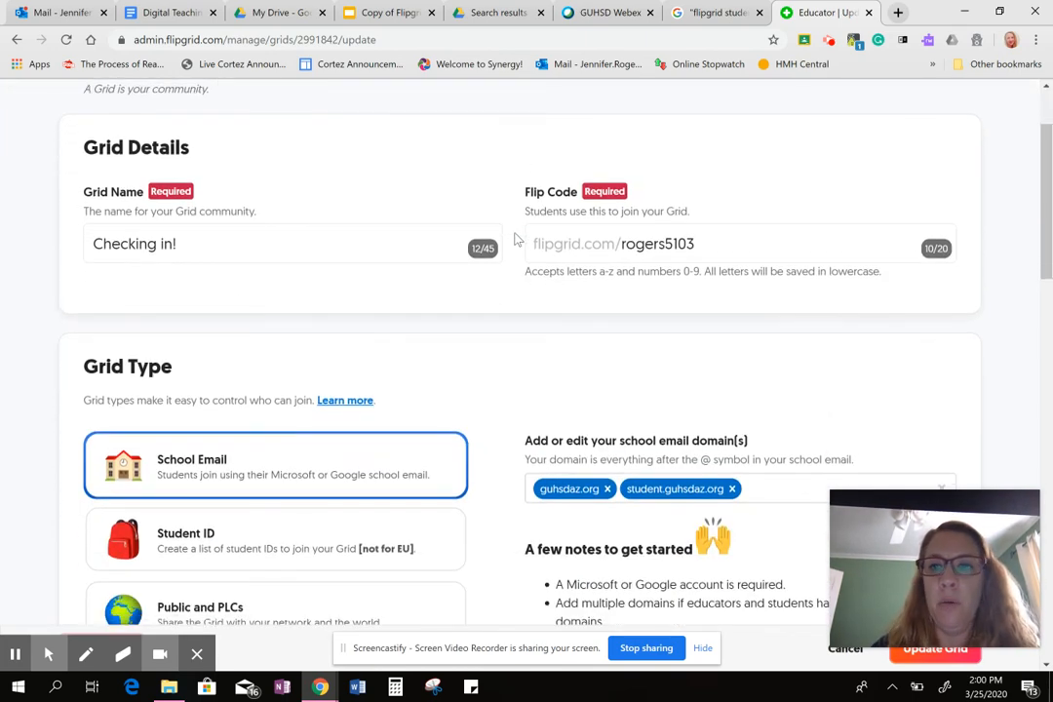
pyautogui.scroll(-6, 516, 238)
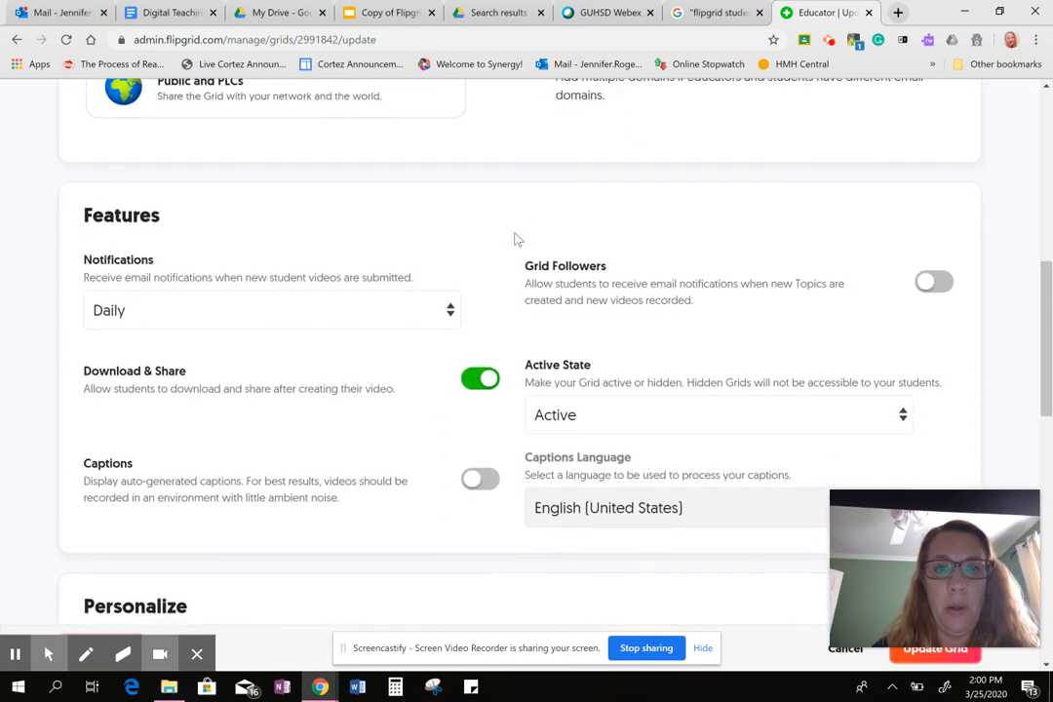
pyautogui.scroll(-4, 517, 239)
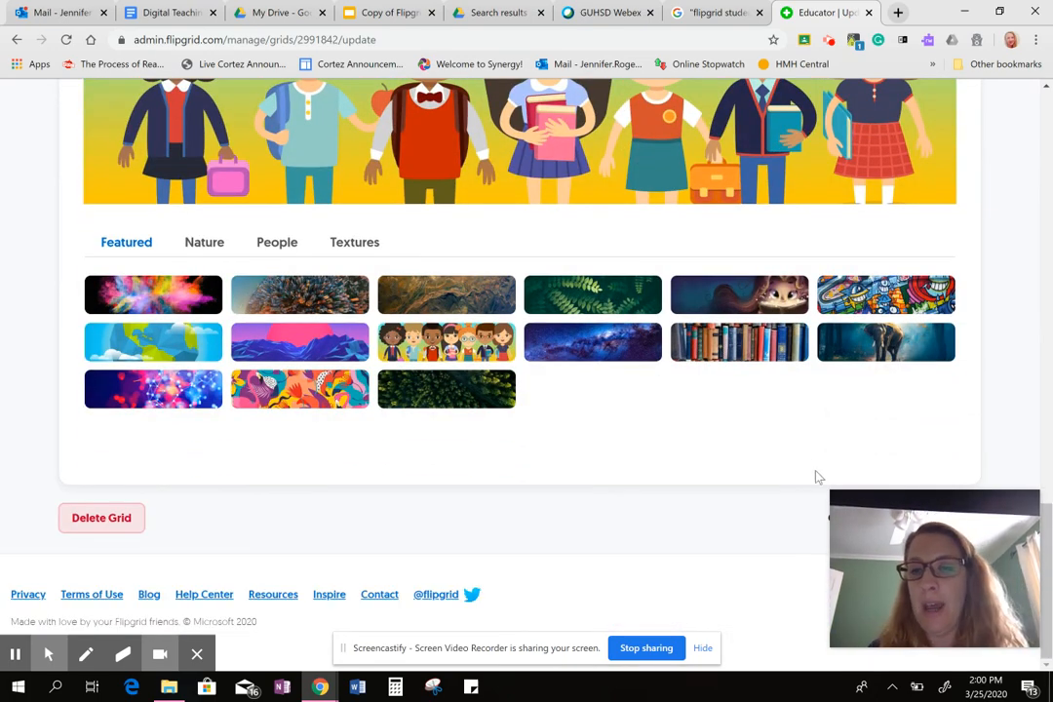
pyautogui.moveTo(853, 509)
pyautogui.moveTo(853, 508); pyautogui.dragTo(468, 455)
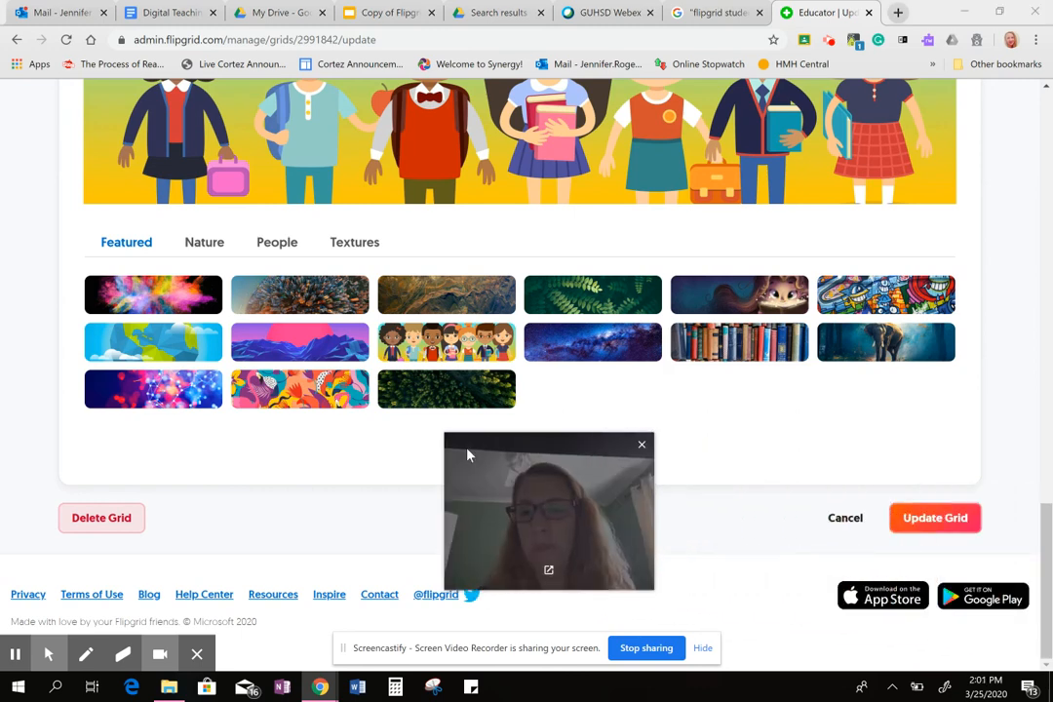
pyautogui.click(921, 521)
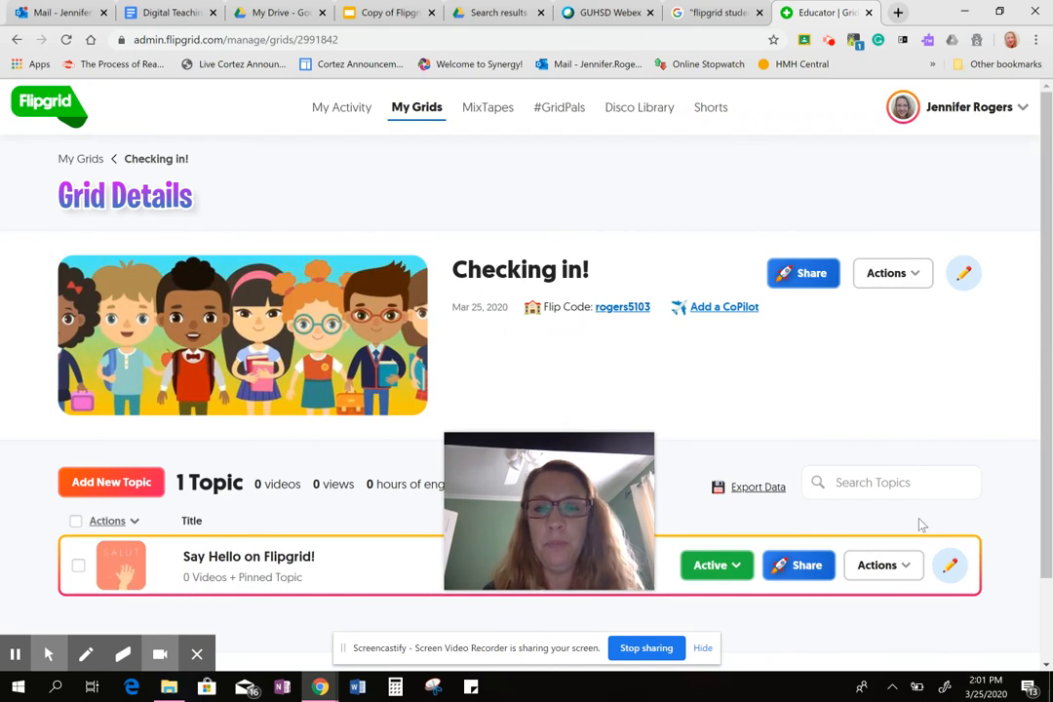
pyautogui.moveTo(569, 475); pyautogui.dragTo(953, 343)
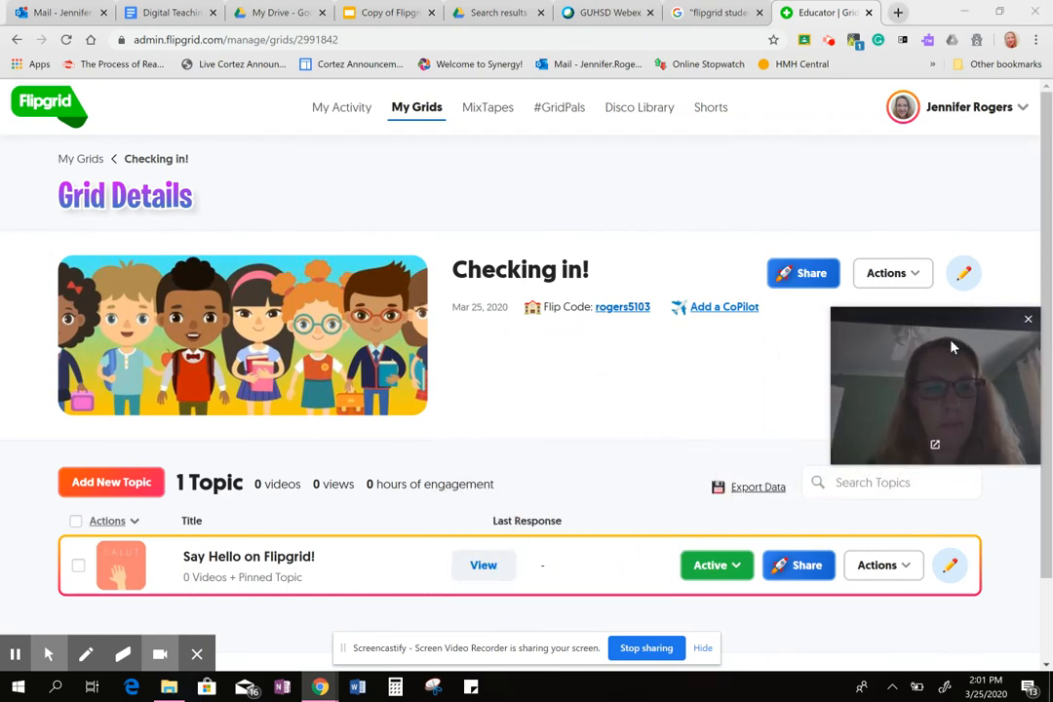
pyautogui.scroll(-2, 551, 396)
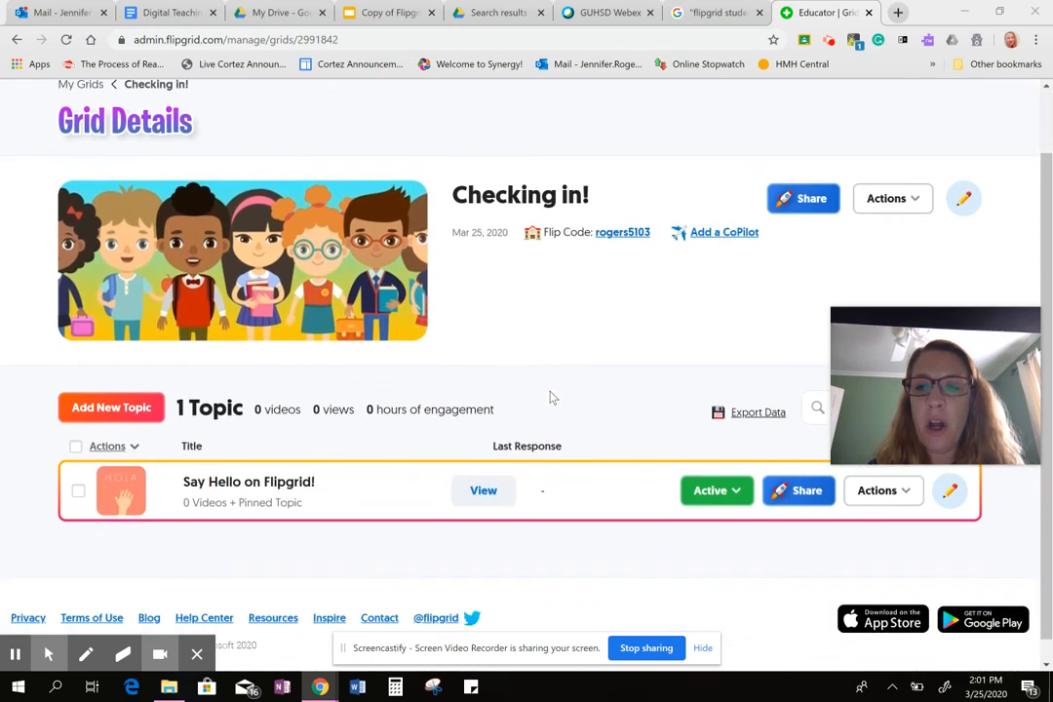
pyautogui.scroll(1, 550, 397)
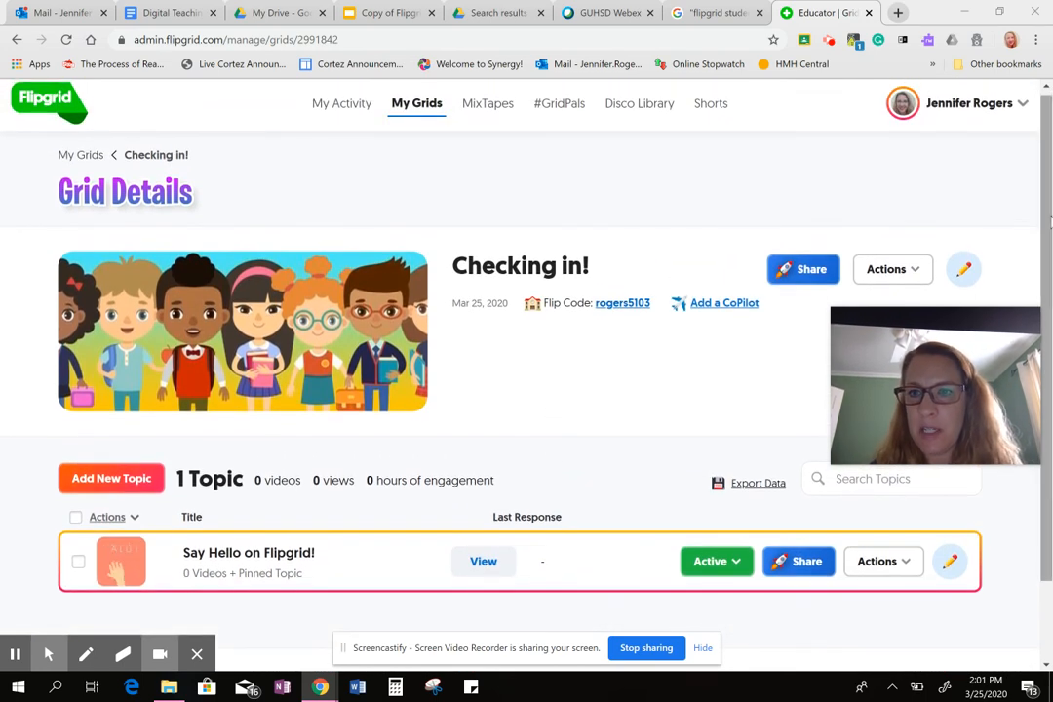
pyautogui.moveTo(887, 355); pyautogui.dragTo(874, 137)
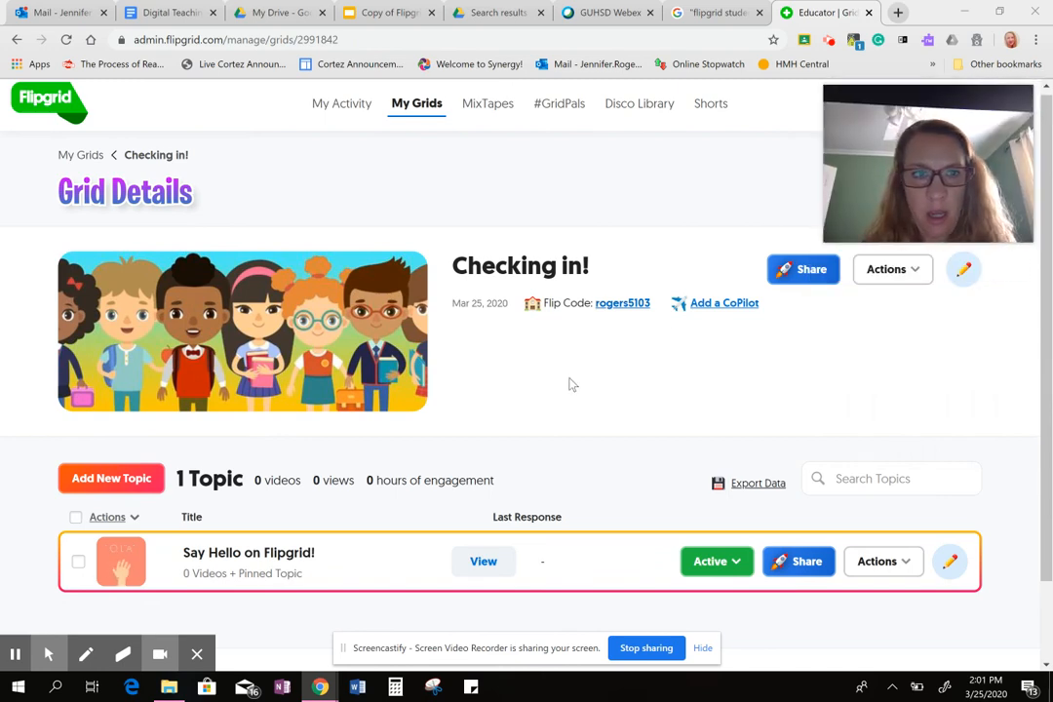
# Permanently delete the "Say Hello on Flipgrid!" Topic from the Grid, confirming the deletion.
pyautogui.scroll(-1, 572, 384)
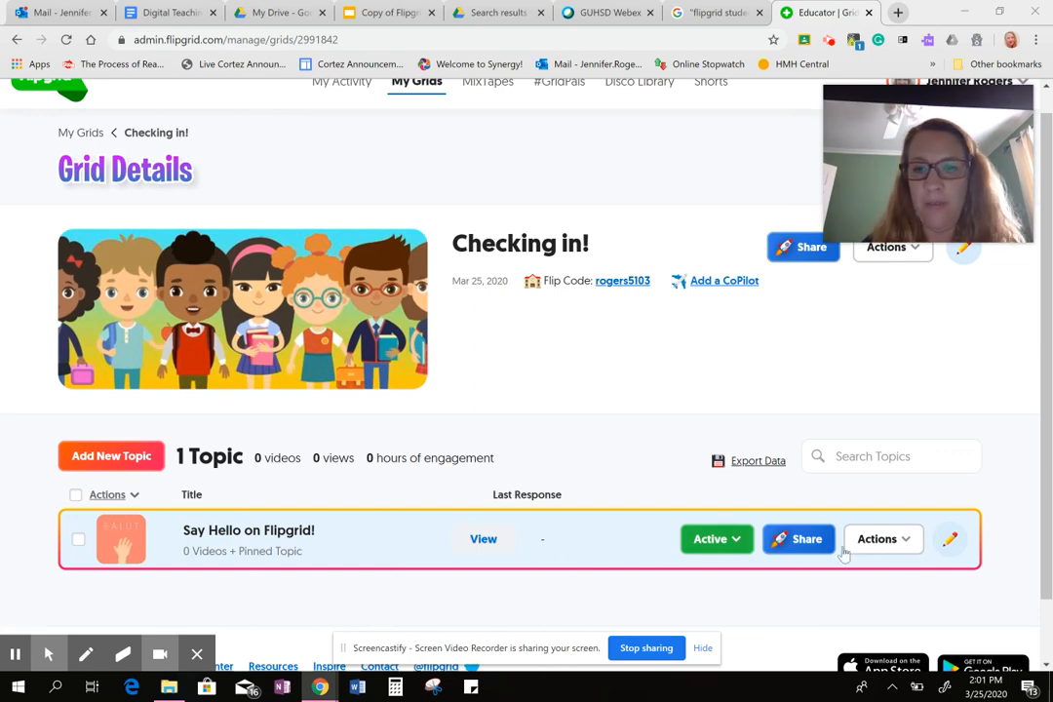
pyautogui.click(905, 543)
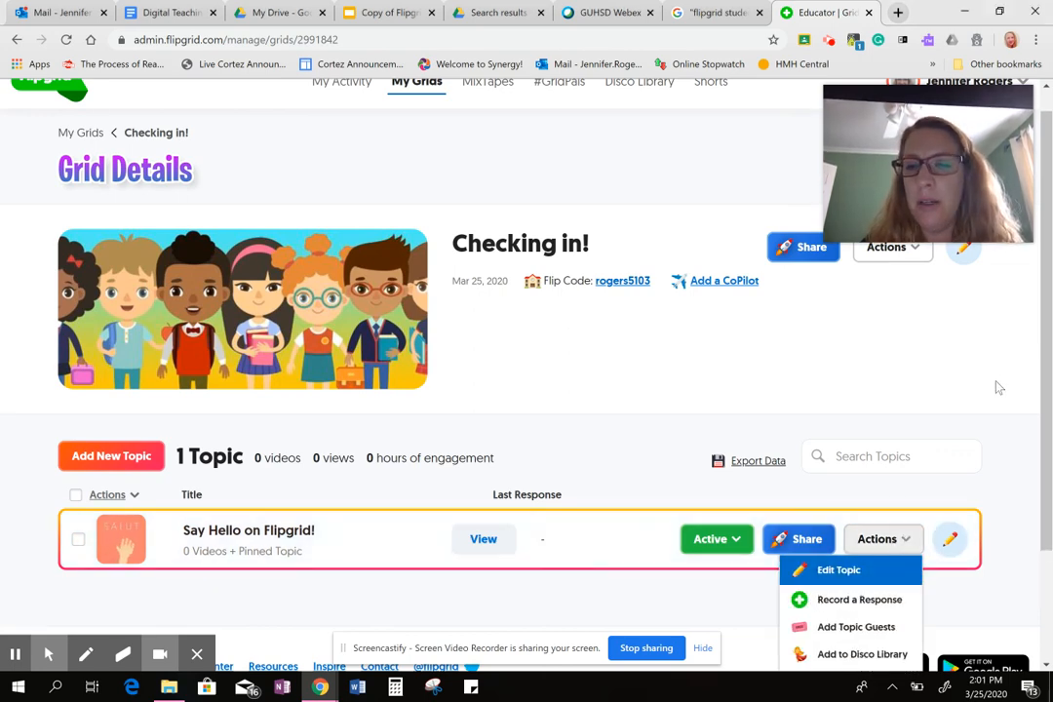
pyautogui.scroll(-2, 994, 379)
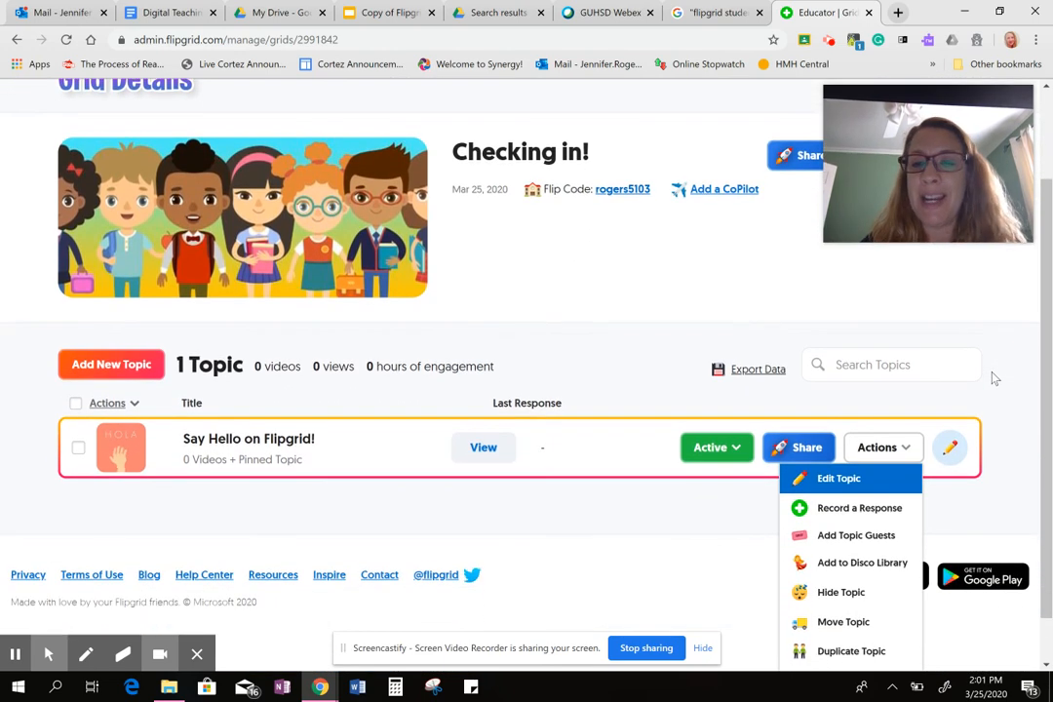
pyautogui.scroll(-1, 994, 378)
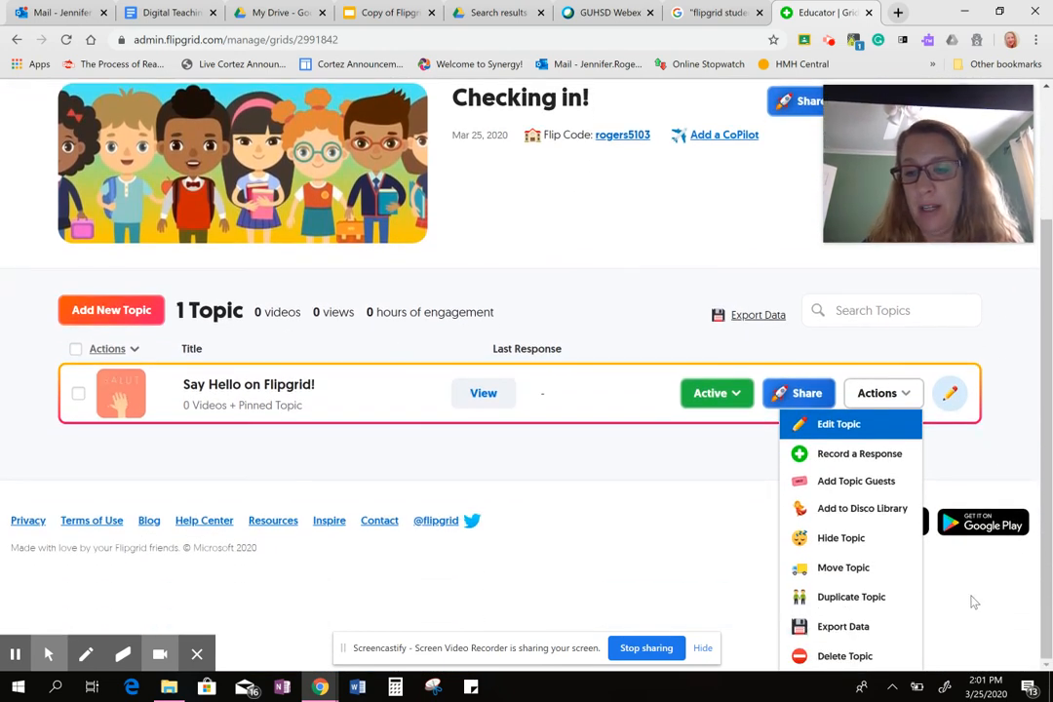
pyautogui.click(842, 659)
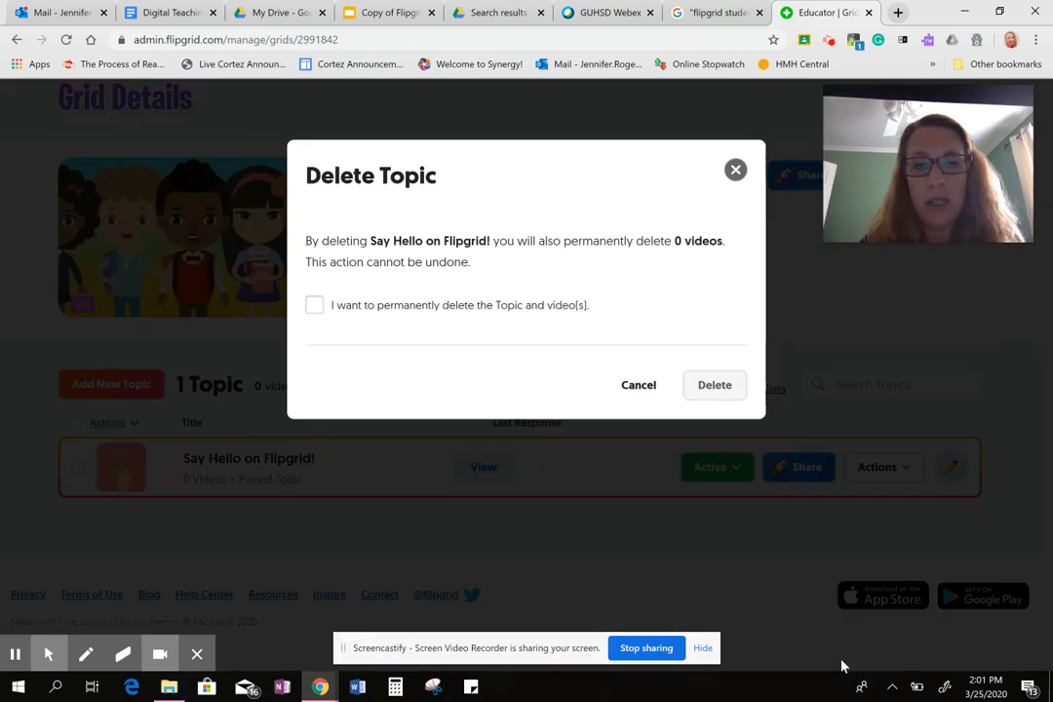
pyautogui.click(313, 306)
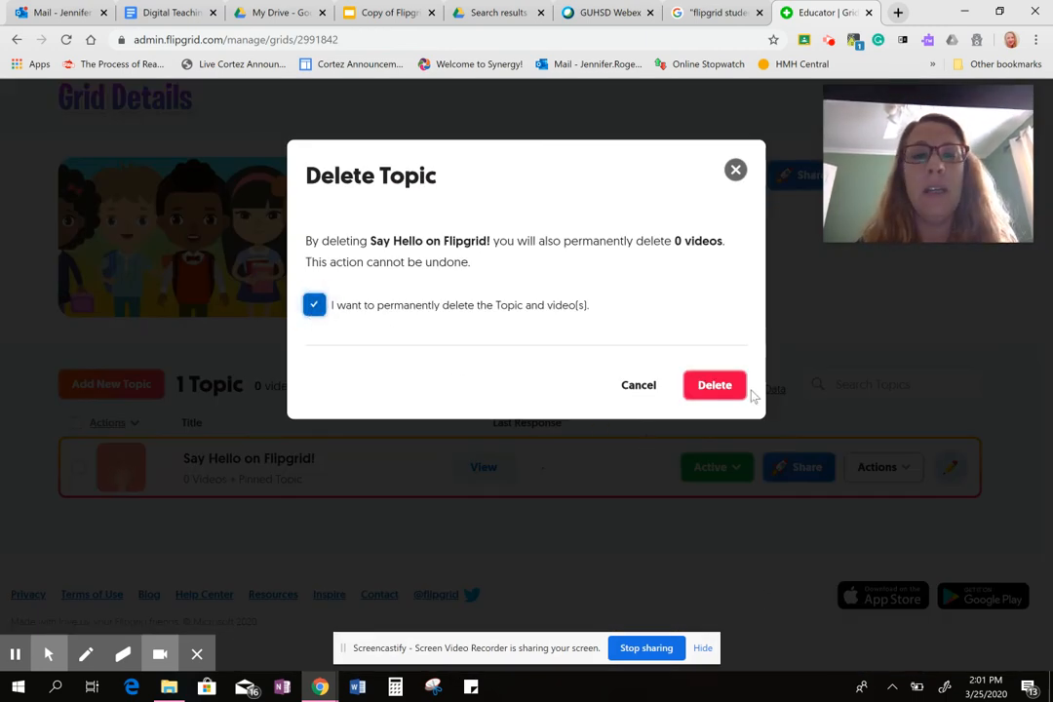
pyautogui.click(706, 387)
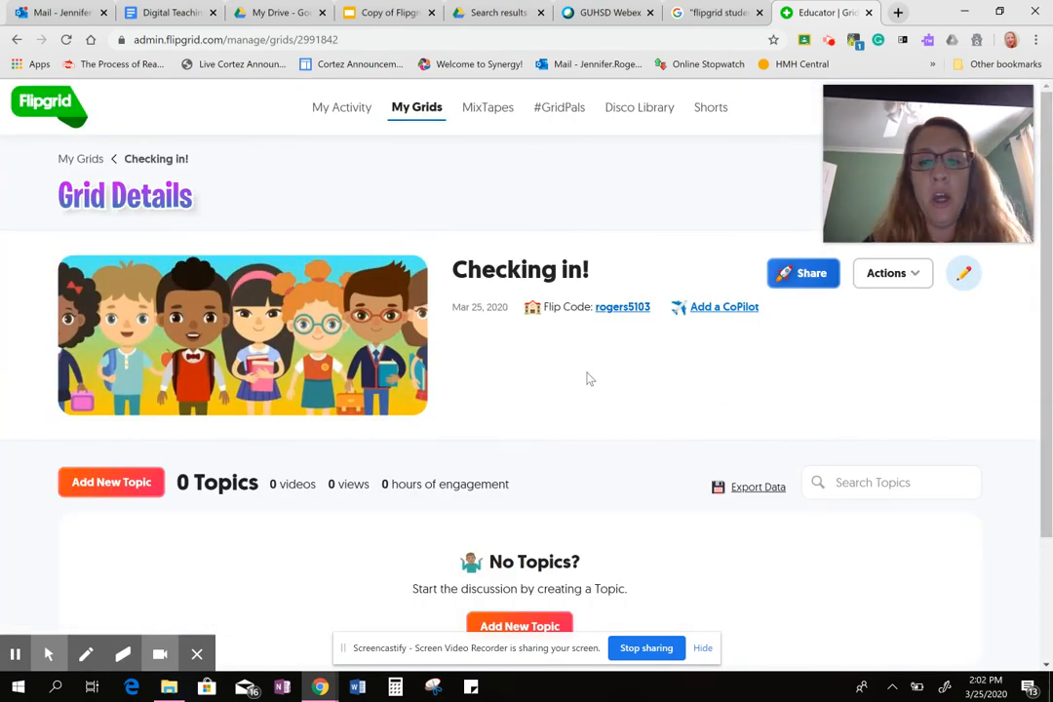
# Start a new Topic in the Grid and enter "Checking in" as its title.
pyautogui.scroll(-2, 588, 378)
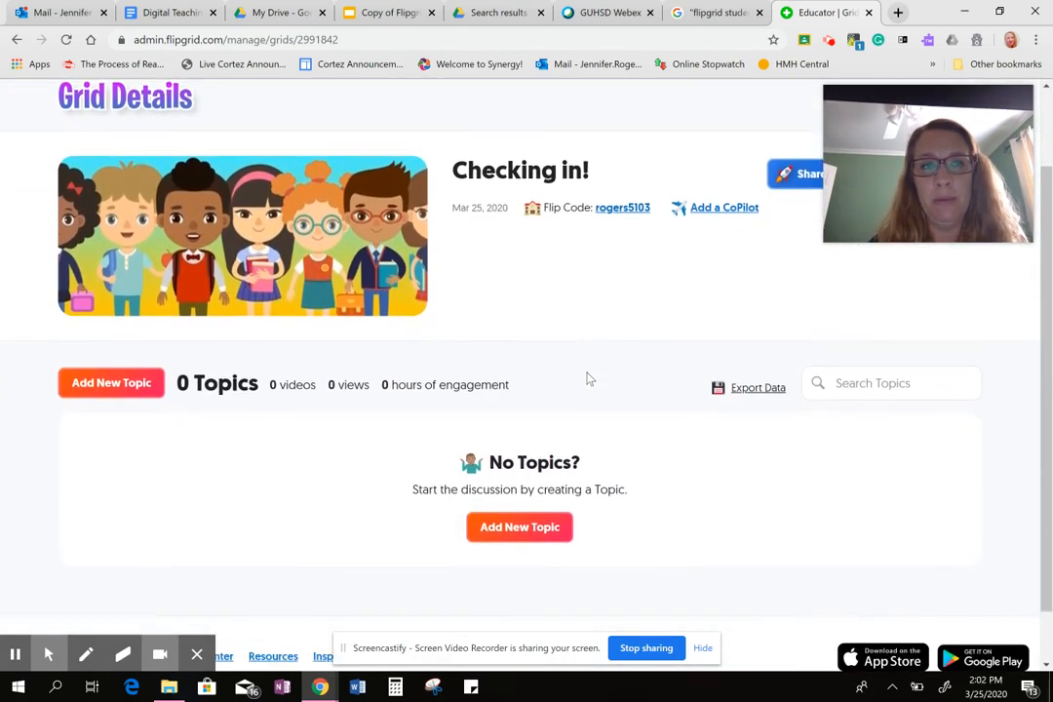
pyautogui.scroll(-1, 587, 378)
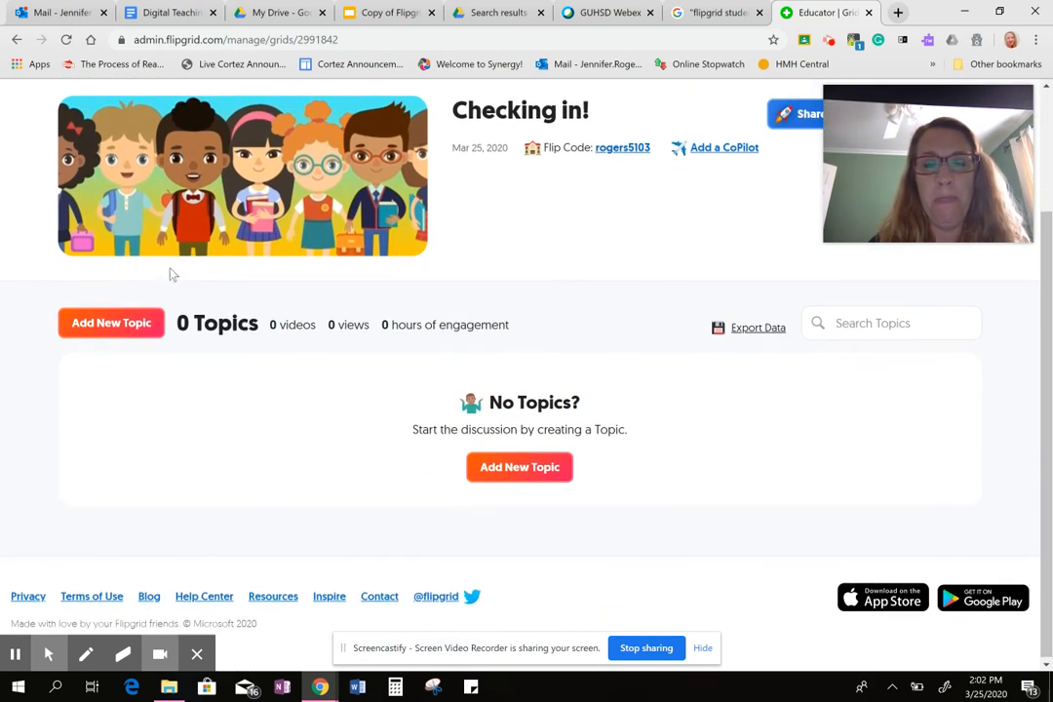
pyautogui.click(88, 326)
pyautogui.doubleClick(87, 321)
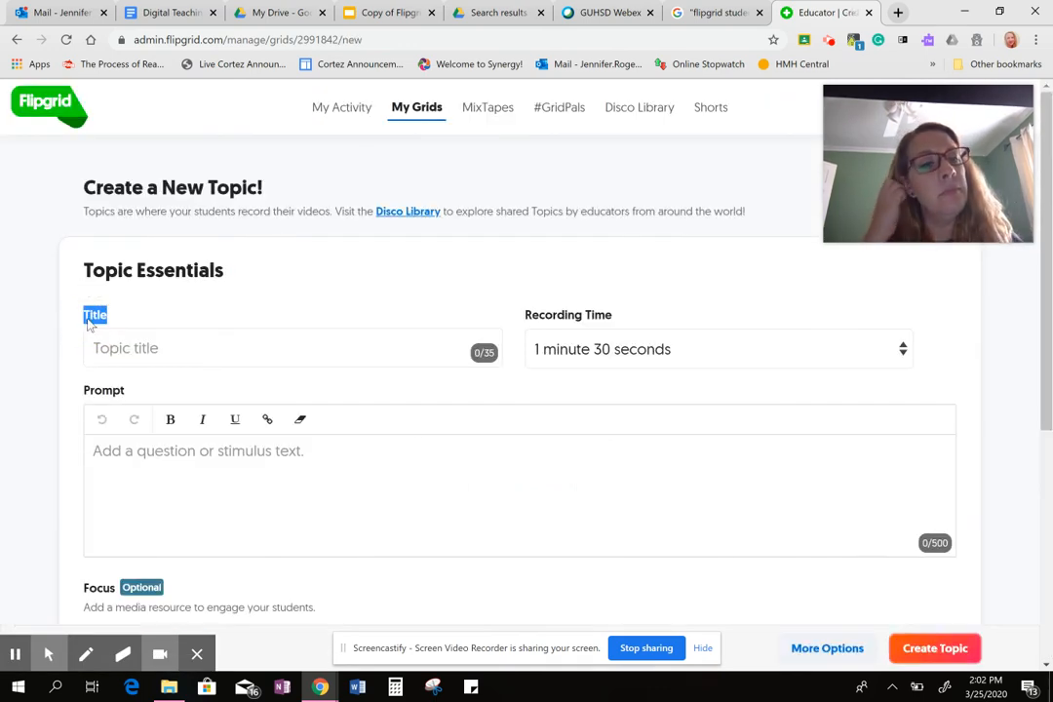
pyautogui.click(127, 348)
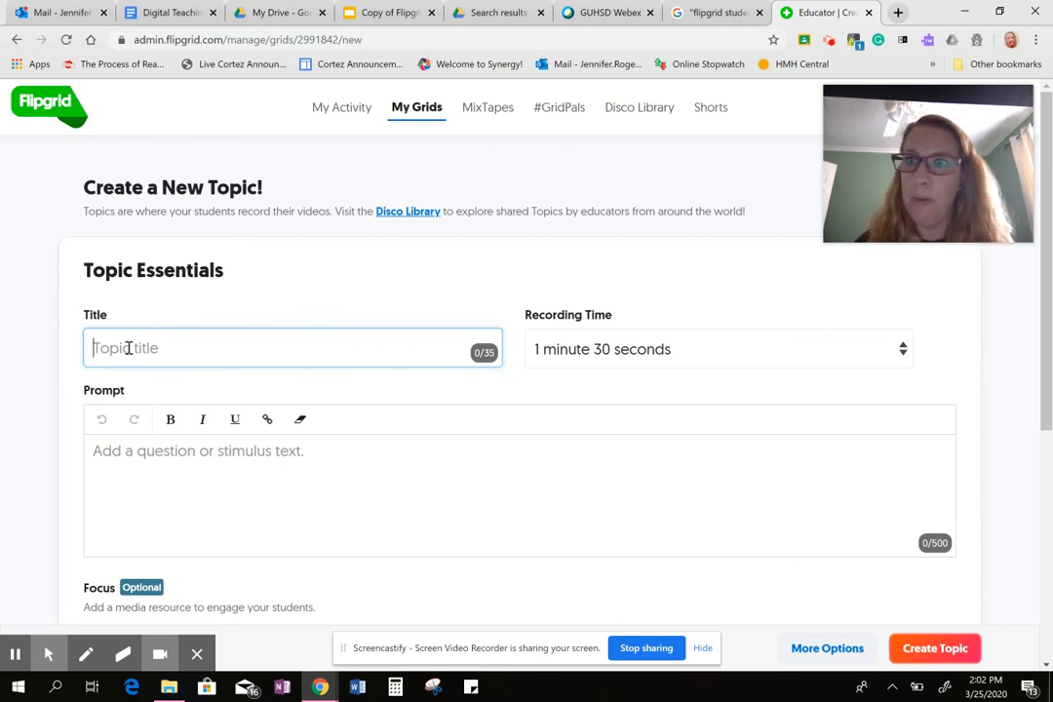
pyautogui.write('Ch')
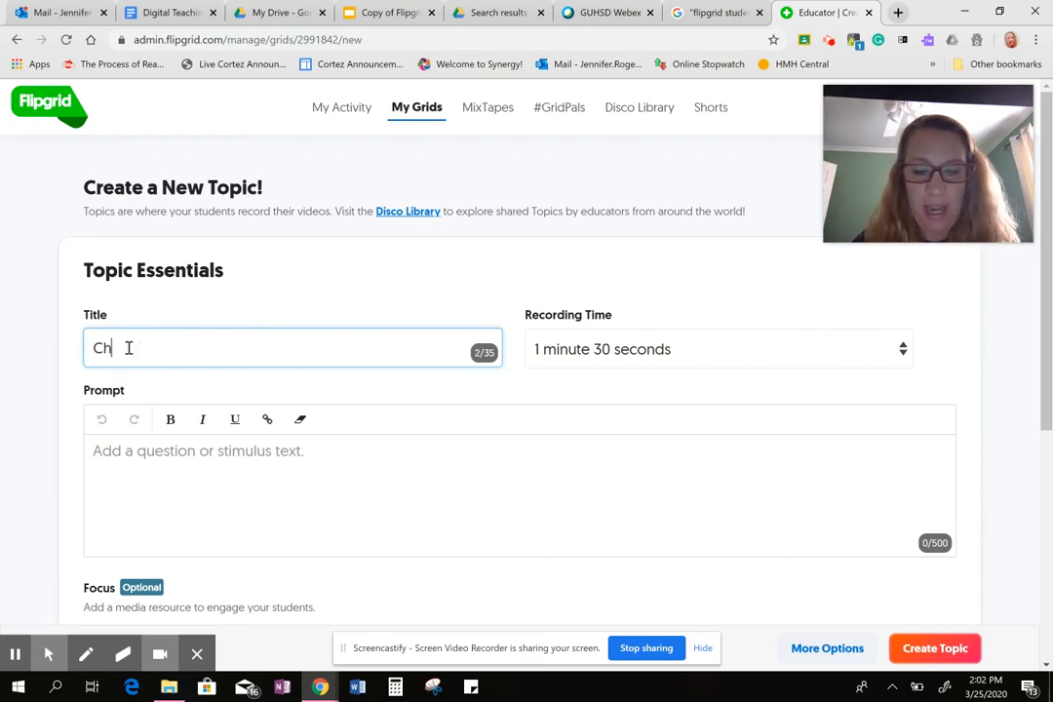
pyautogui.write('ecking in')
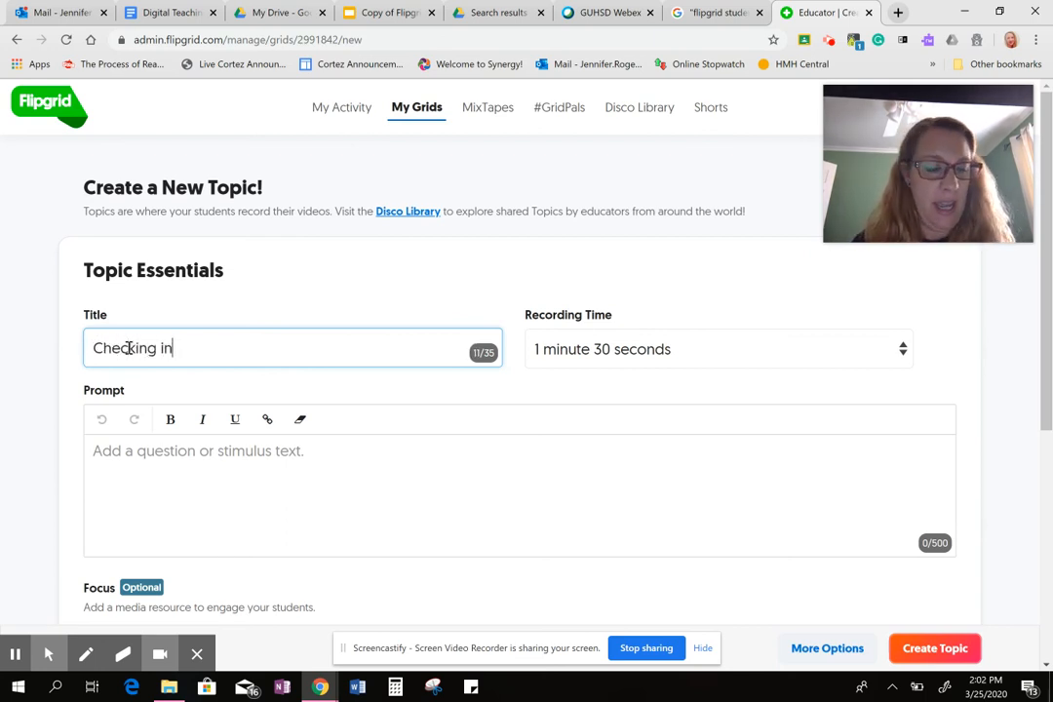
pyautogui.write('!')
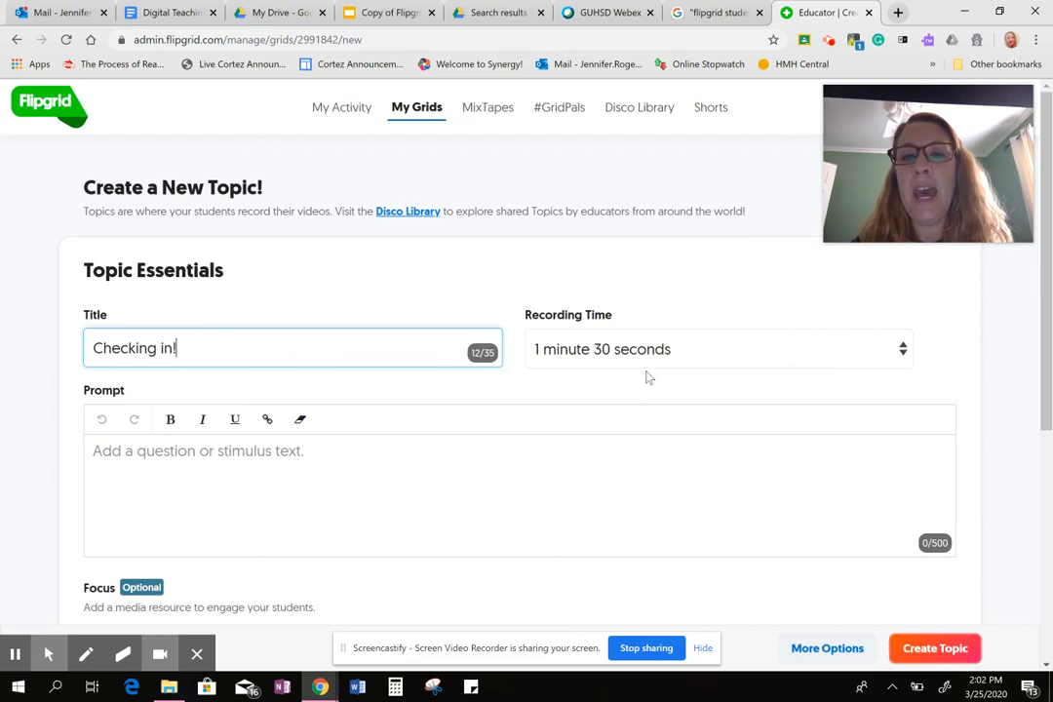
# Complete the Topic title as "Checking in!" and set the recording time to 15 seconds.
pyautogui.click(897, 349)
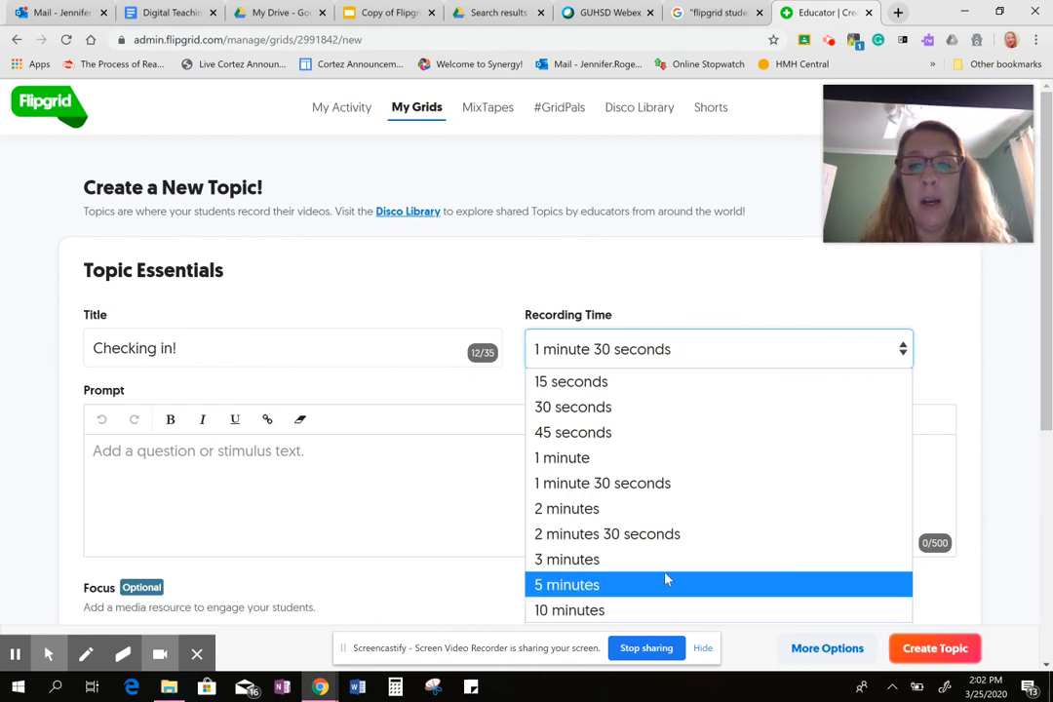
pyautogui.click(623, 386)
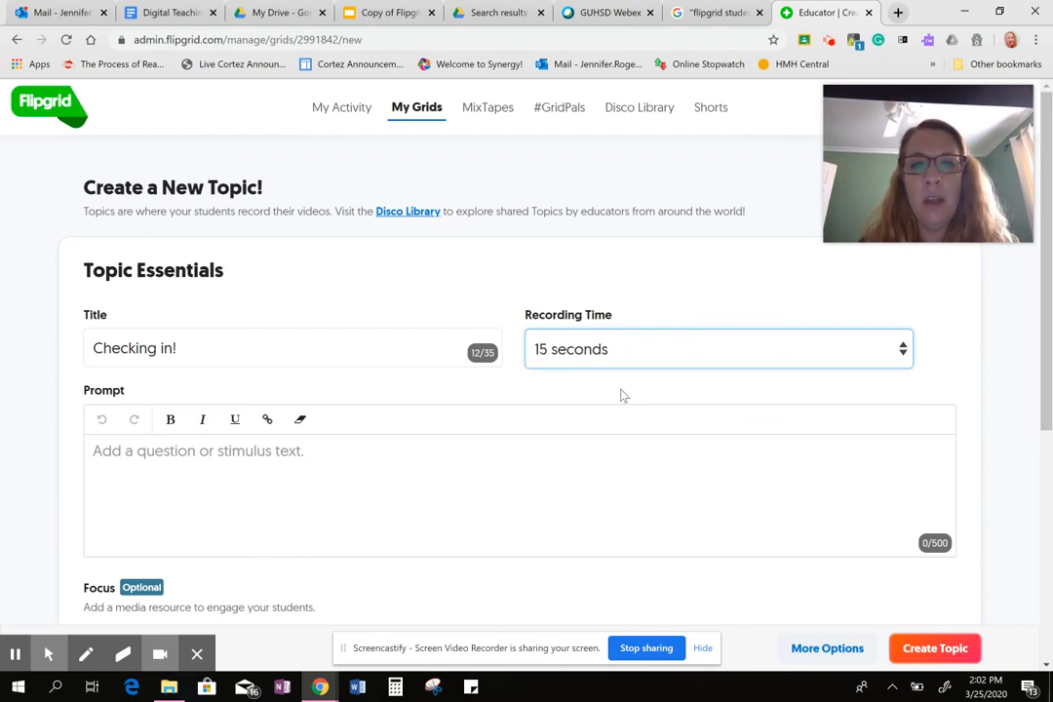
# Begin the Topic's prompt with the sentence "The world is in a crazy place right now.".
pyautogui.click(367, 468)
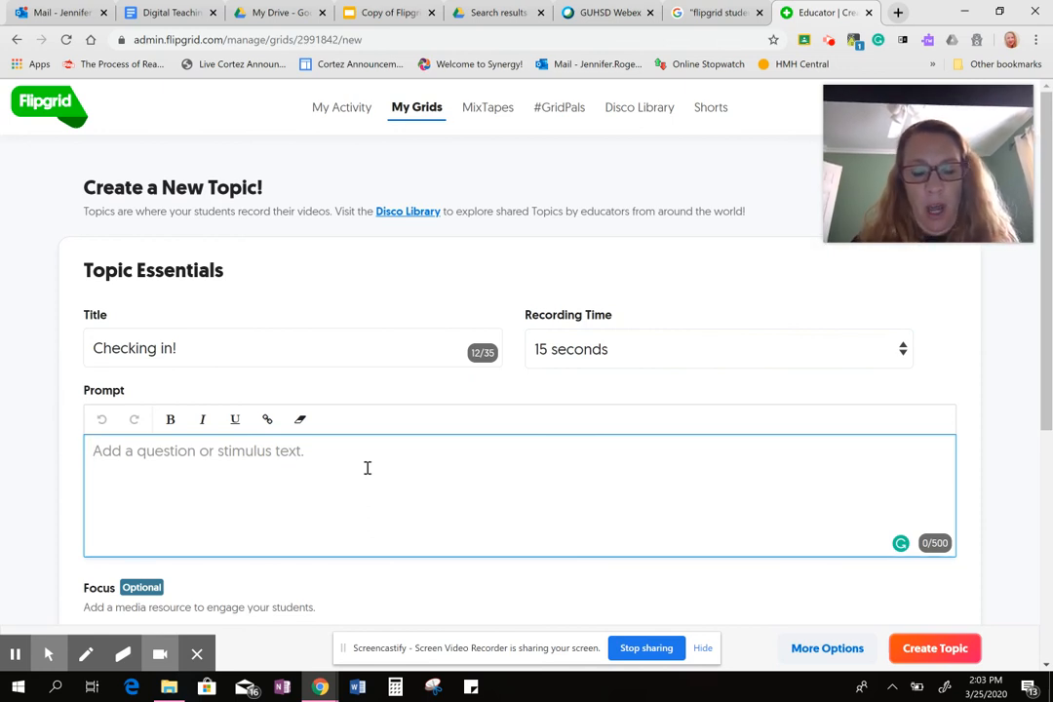
pyautogui.write('The ')
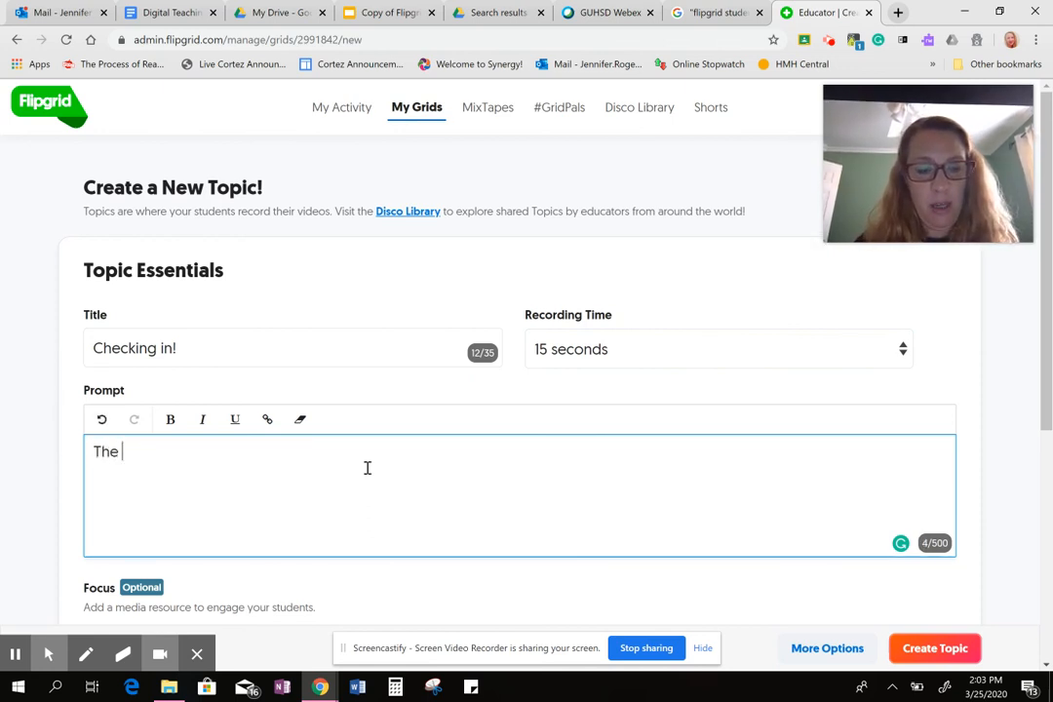
pyautogui.write('world i')
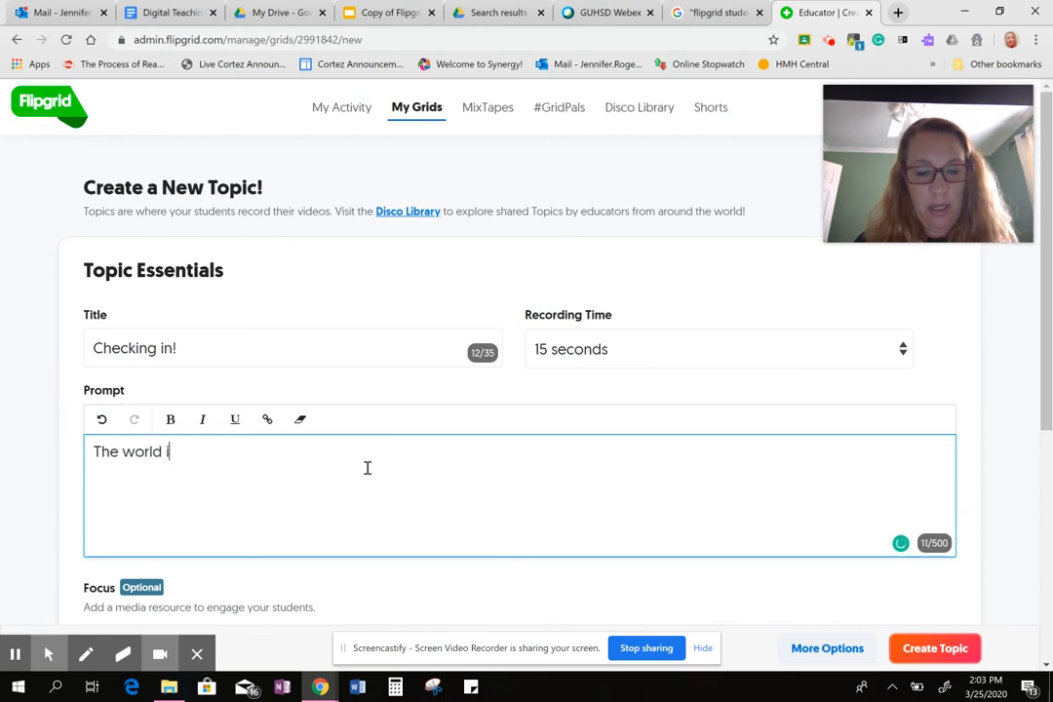
pyautogui.write('s in a')
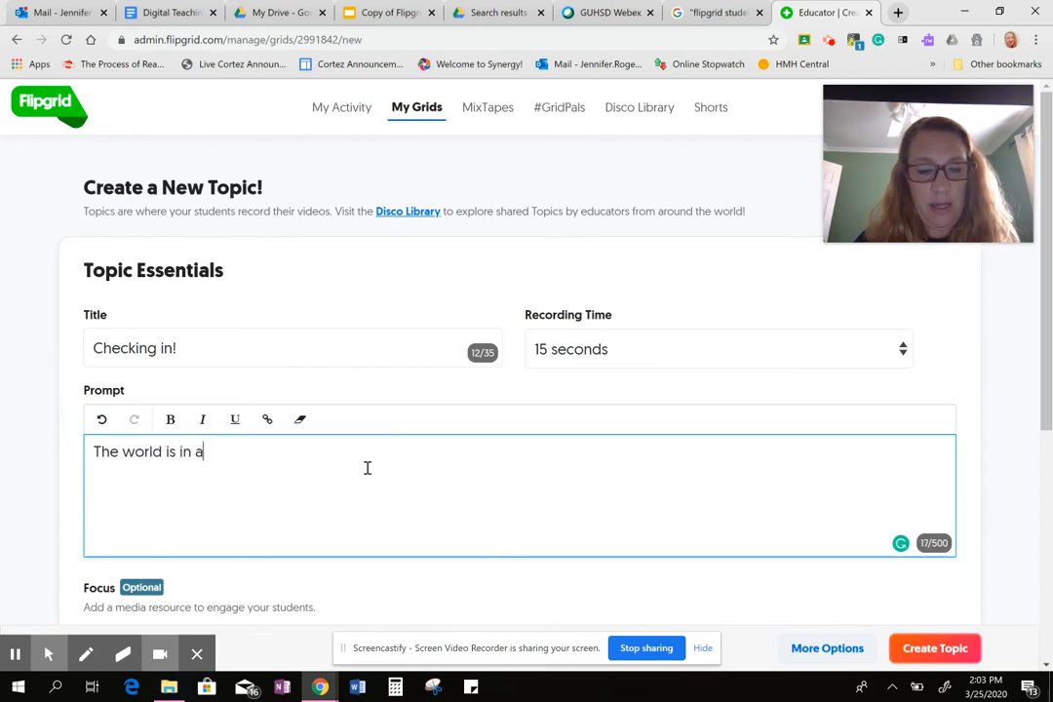
pyautogui.write(' crazt')
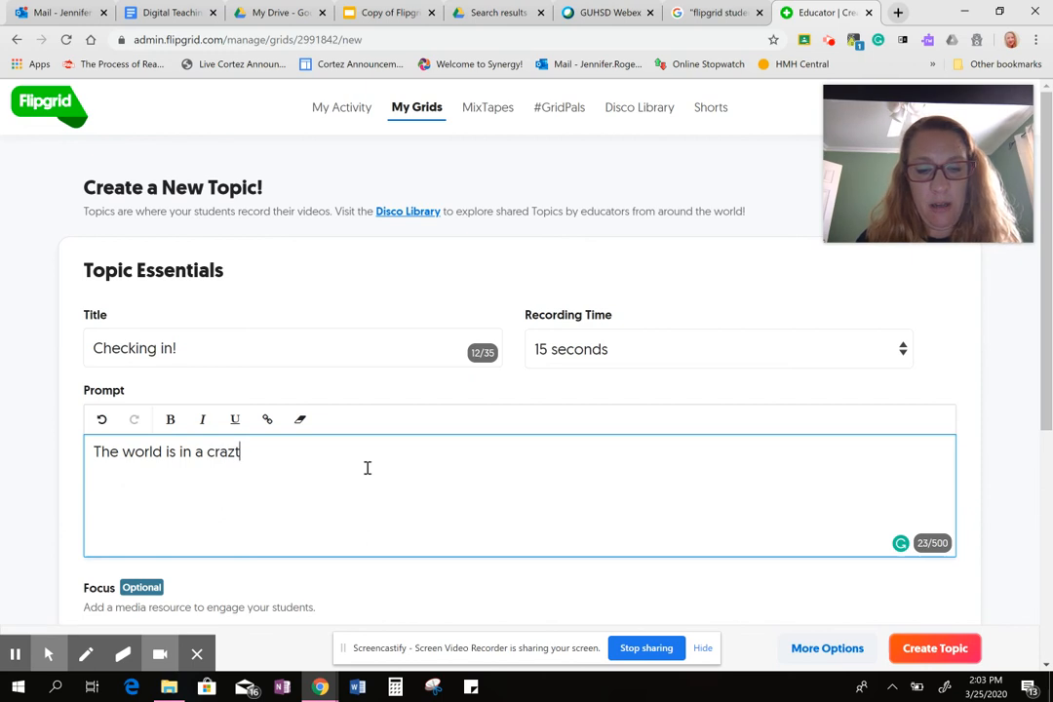
pyautogui.press('BackSpace')
pyautogui.write('y pla')
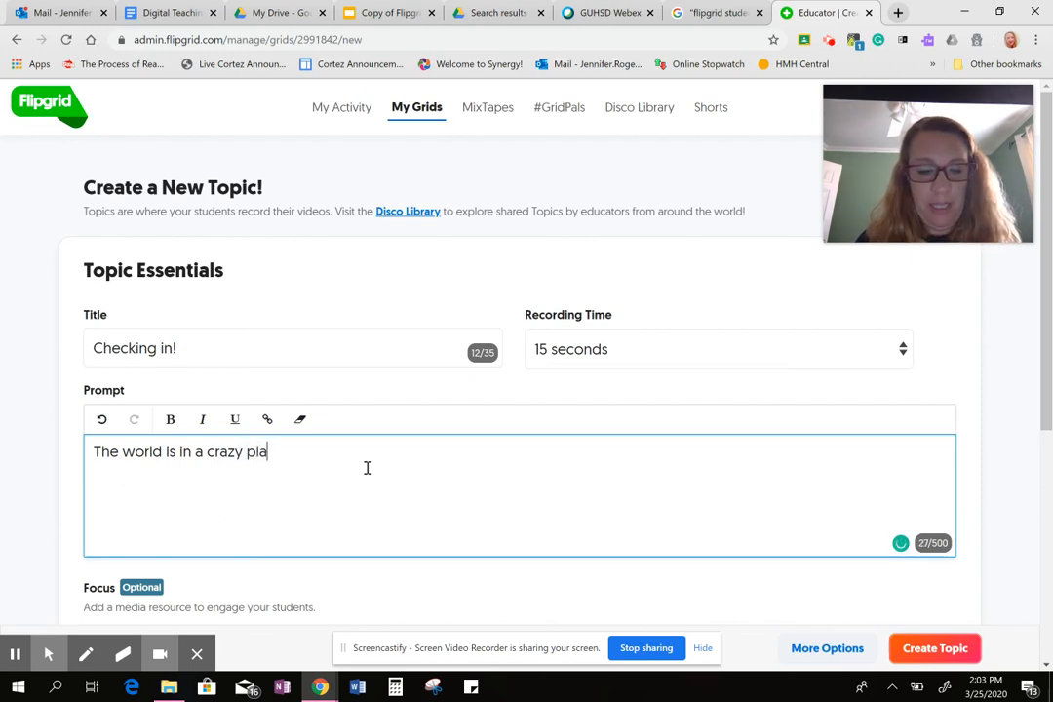
pyautogui.write('ce right now')
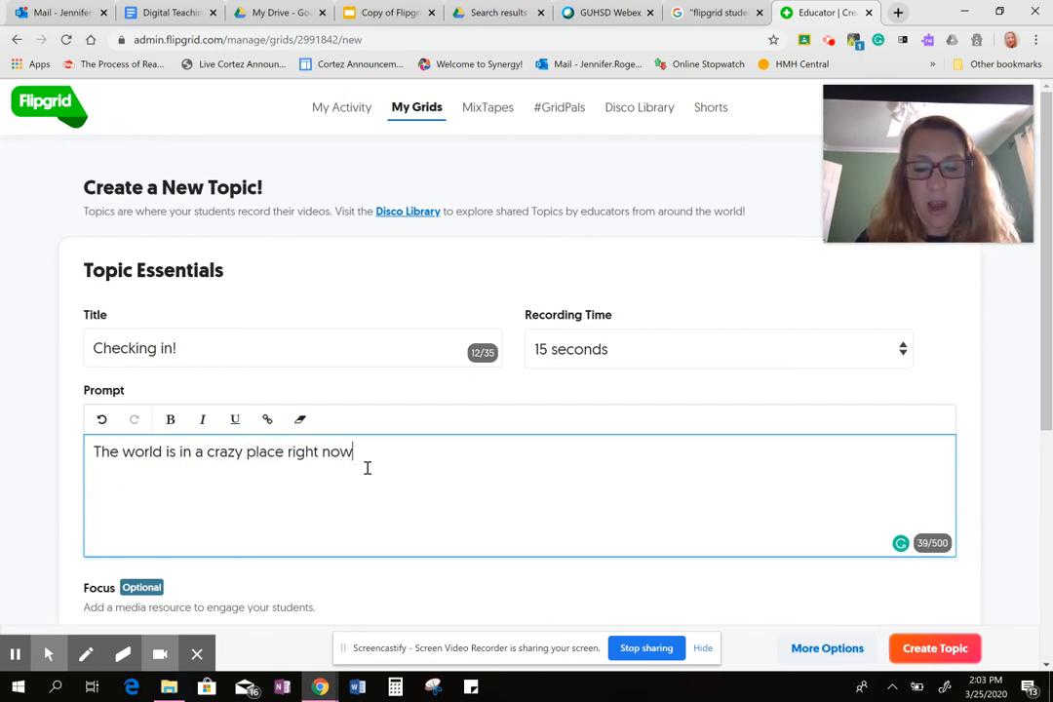
pyautogui.write('.  ')
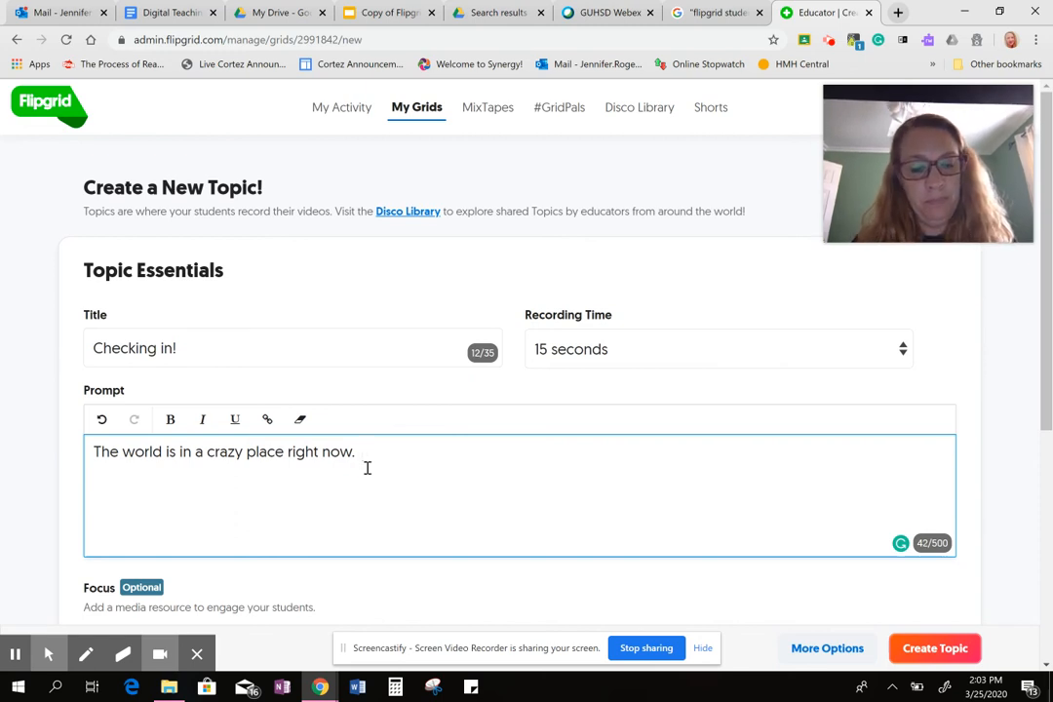
pyautogui.write('School ')
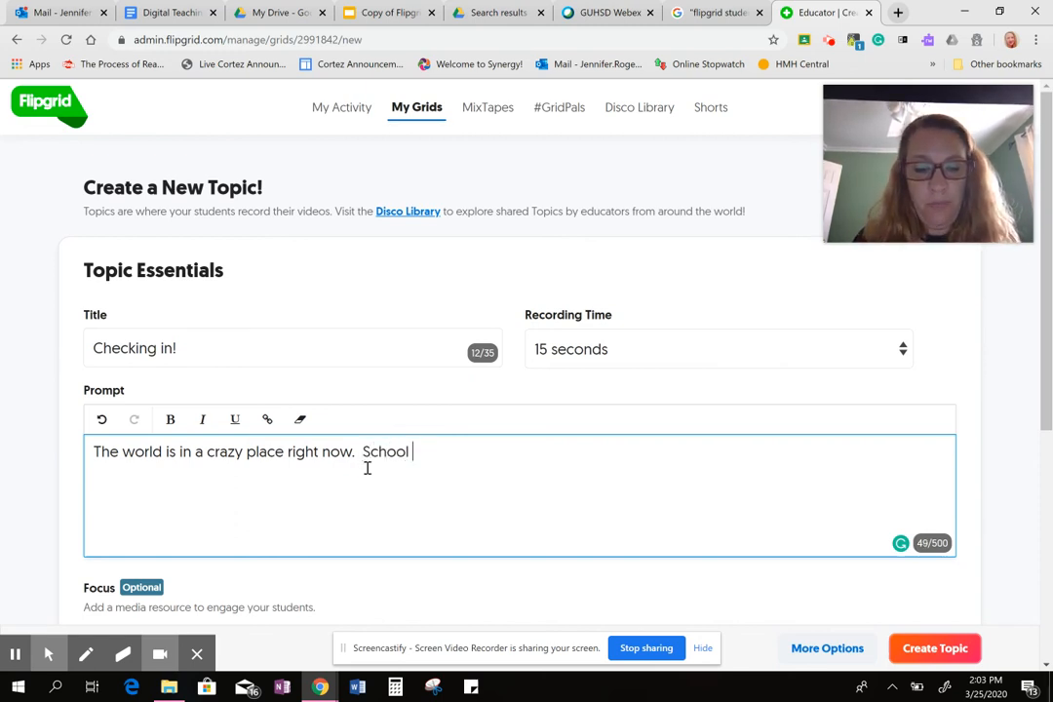
pyautogui.write('is closed a')
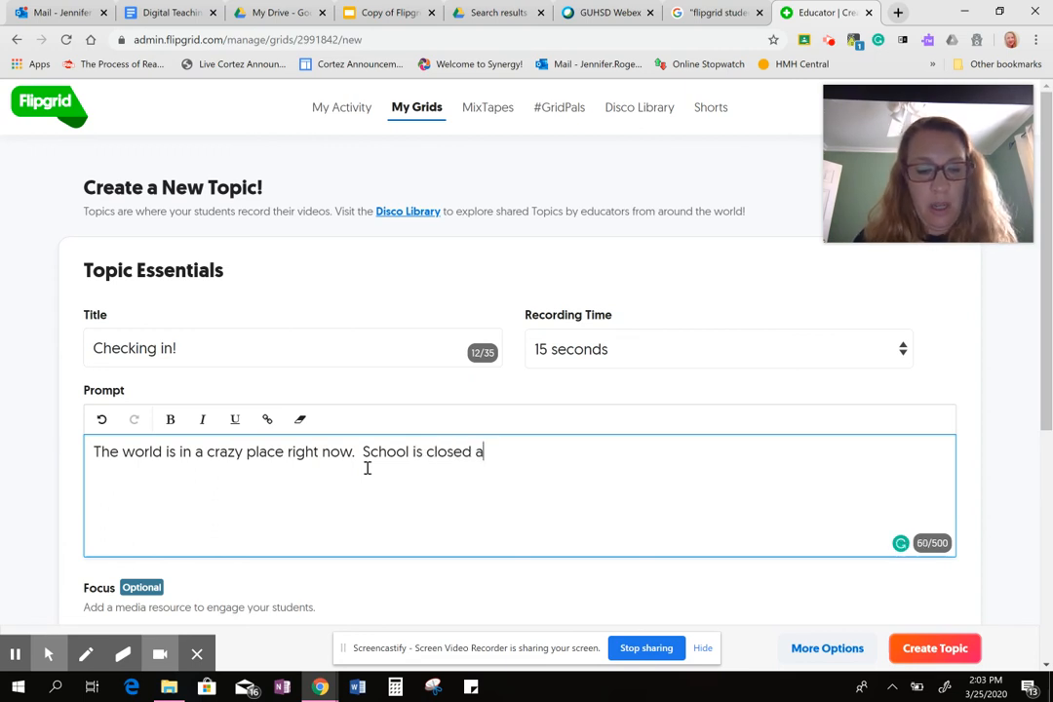
pyautogui.write('nd I mis')
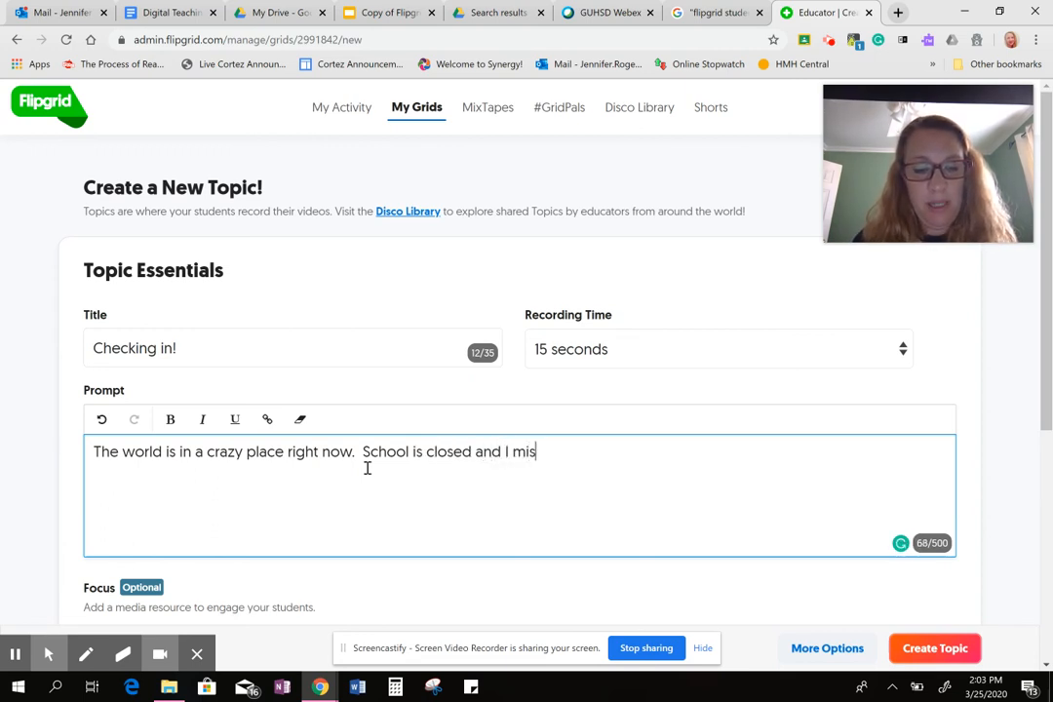
pyautogui.write('s you all t')
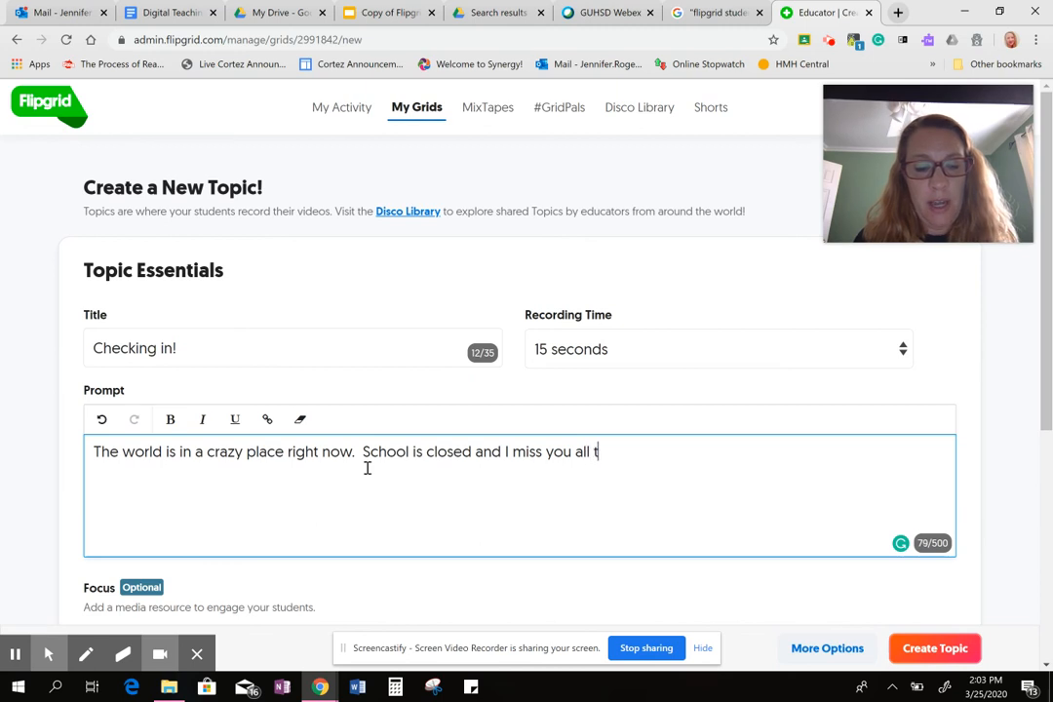
pyautogui.write('erribly')
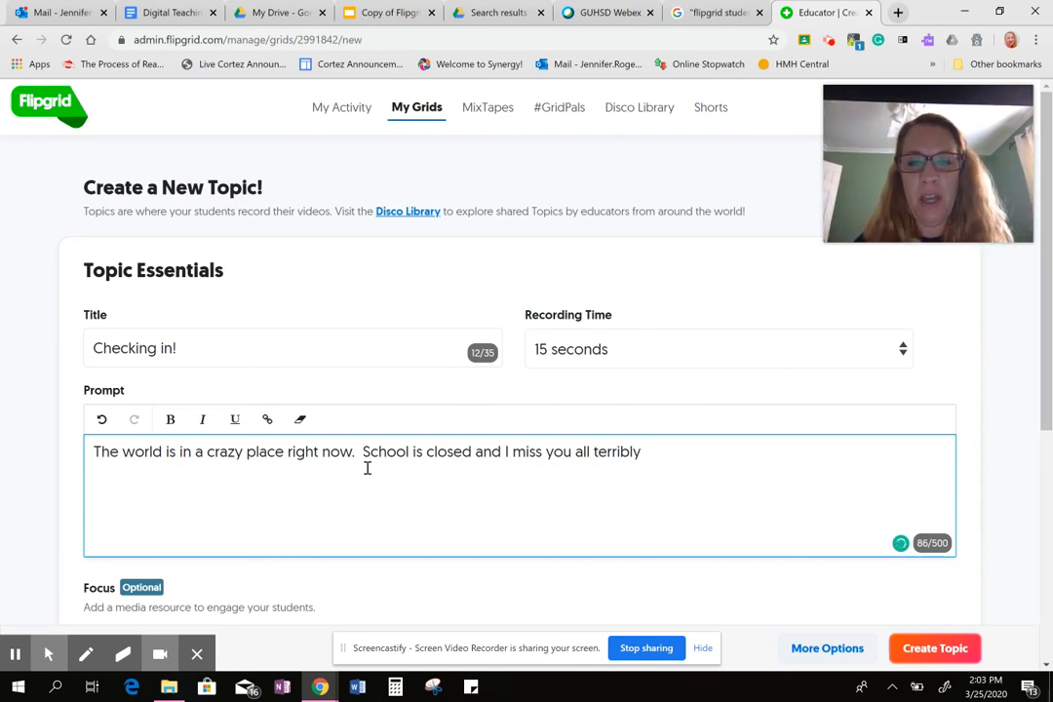
# Continue the prompt with "School is closed and I miss you all terribly.".
pyautogui.write('.  ')
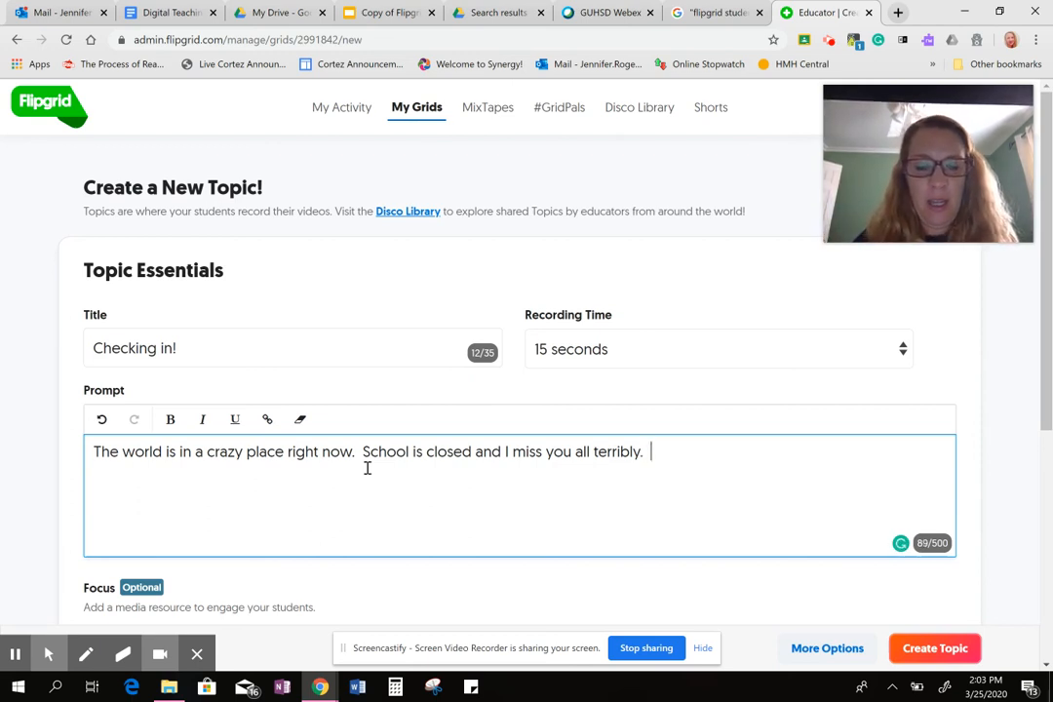
pyautogui.write('Please ')
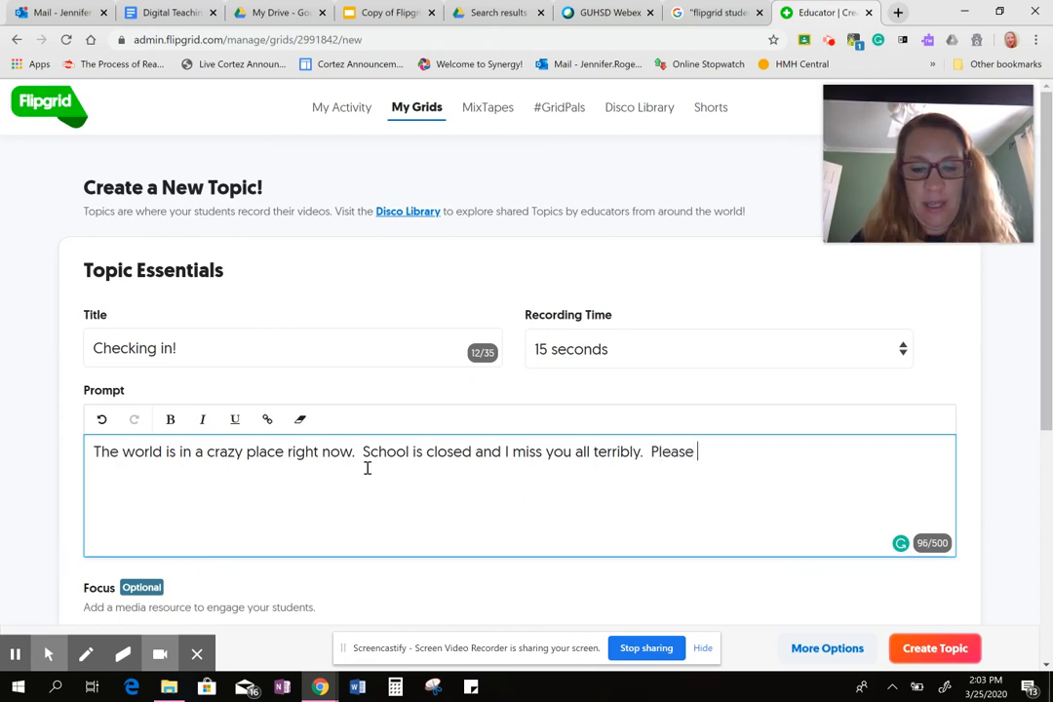
pyautogui.write('gi')
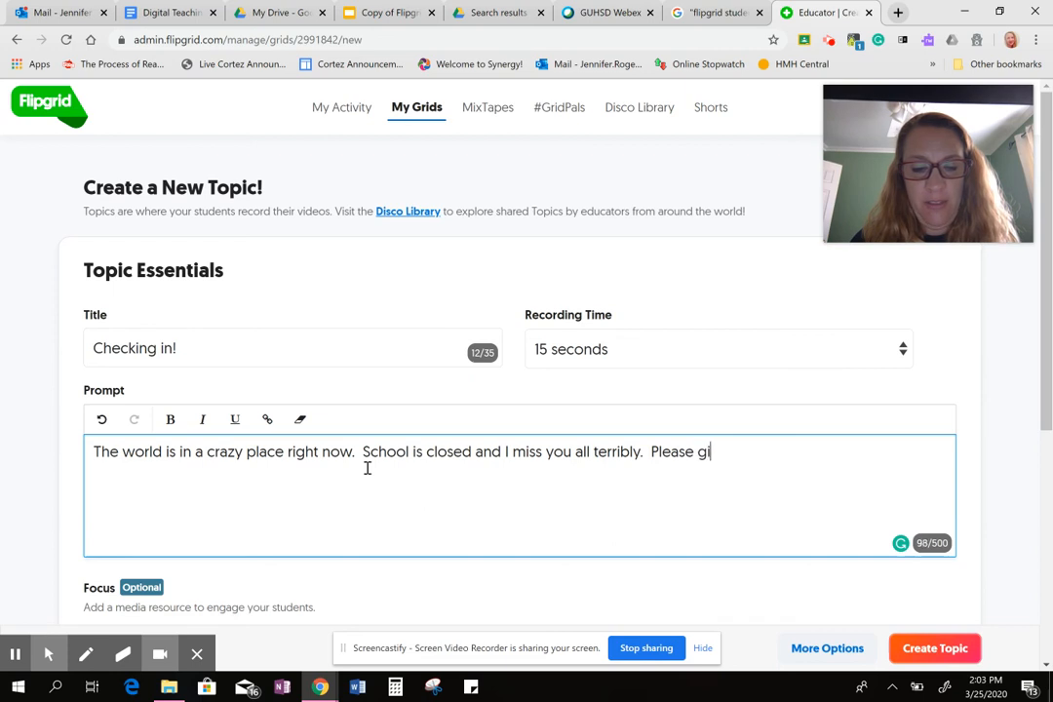
pyautogui.write('ve me ONE')
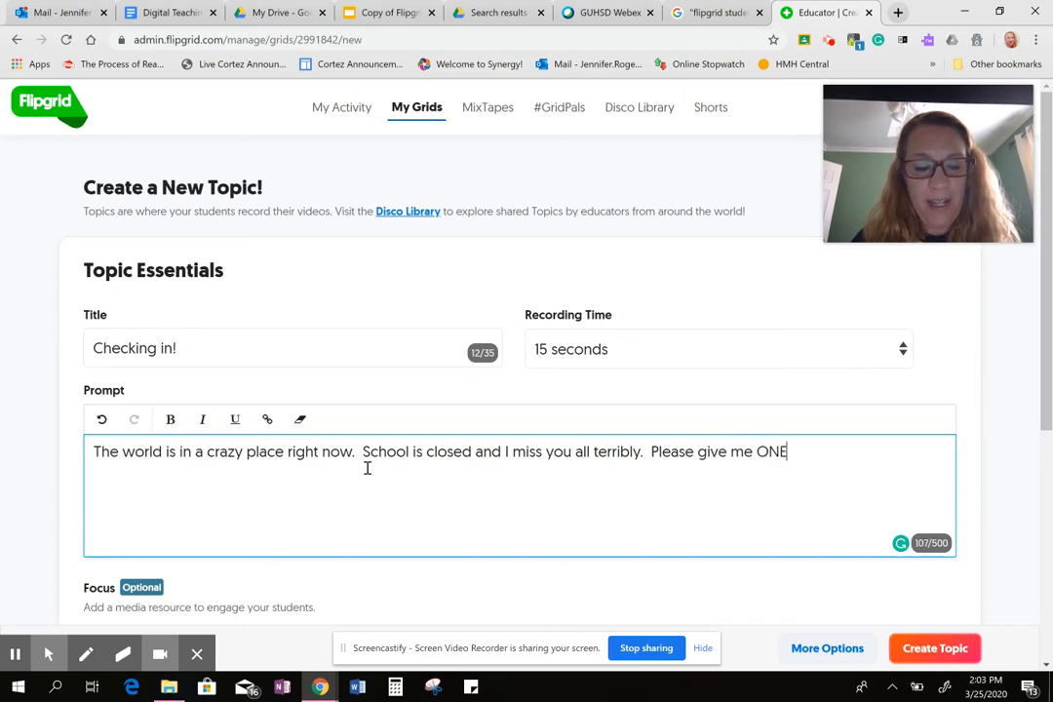
pyautogui.write(' adjectiv')
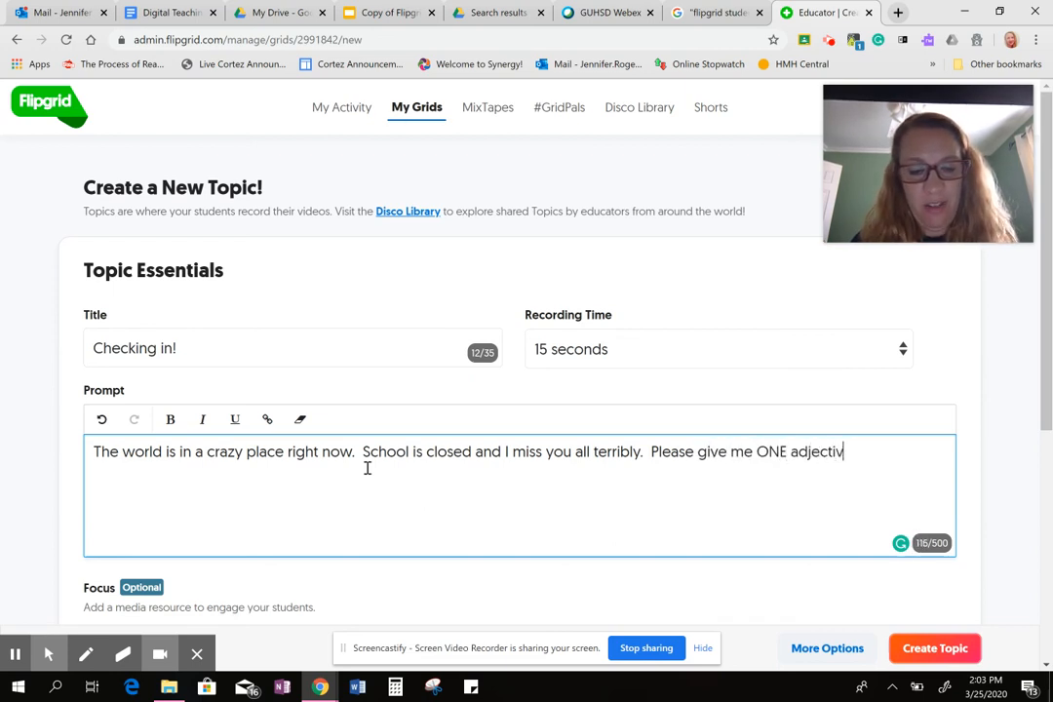
pyautogui.write('e describing how')
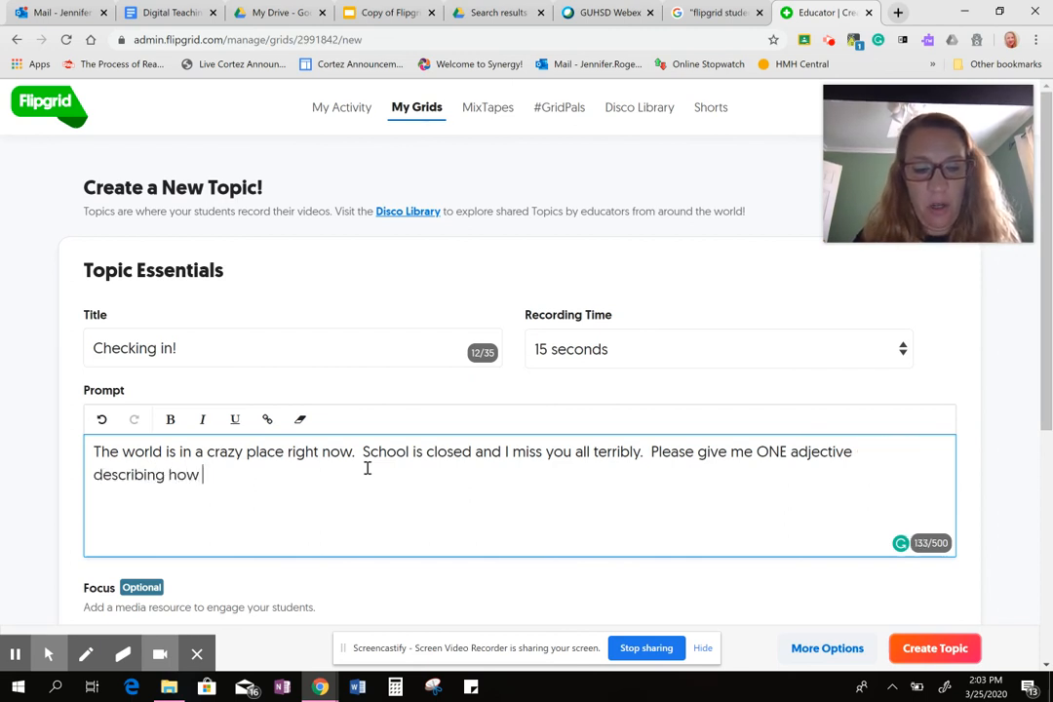
pyautogui.write(' you are ')
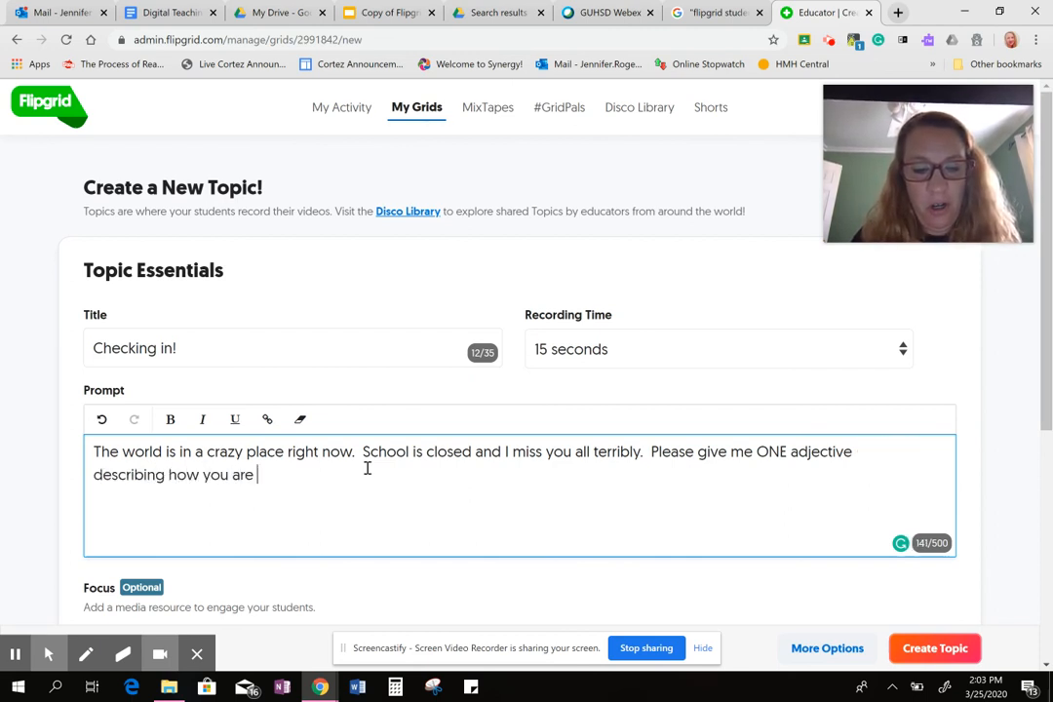
pyautogui.write('doing')
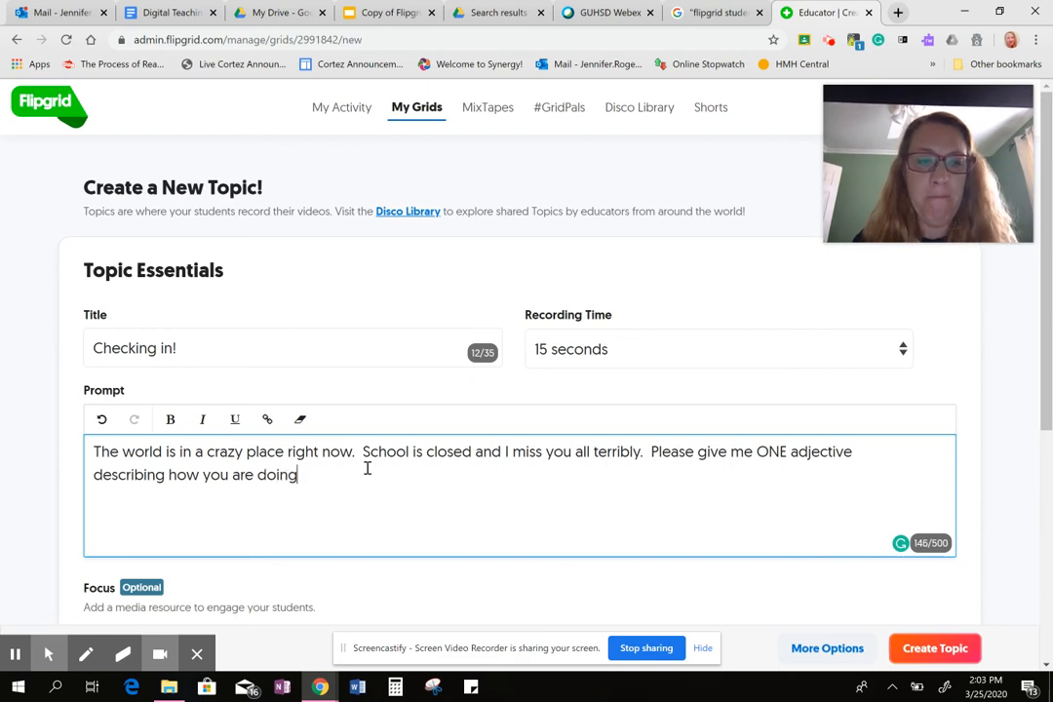
pyautogui.write('.  Make')
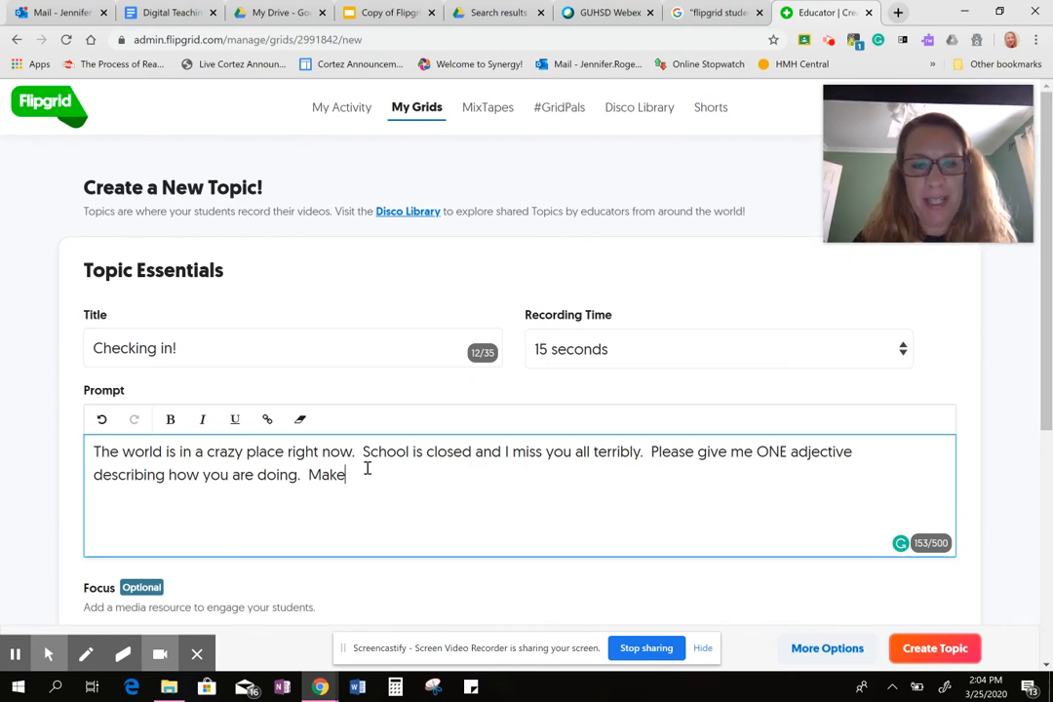
pyautogui.write(' sure')
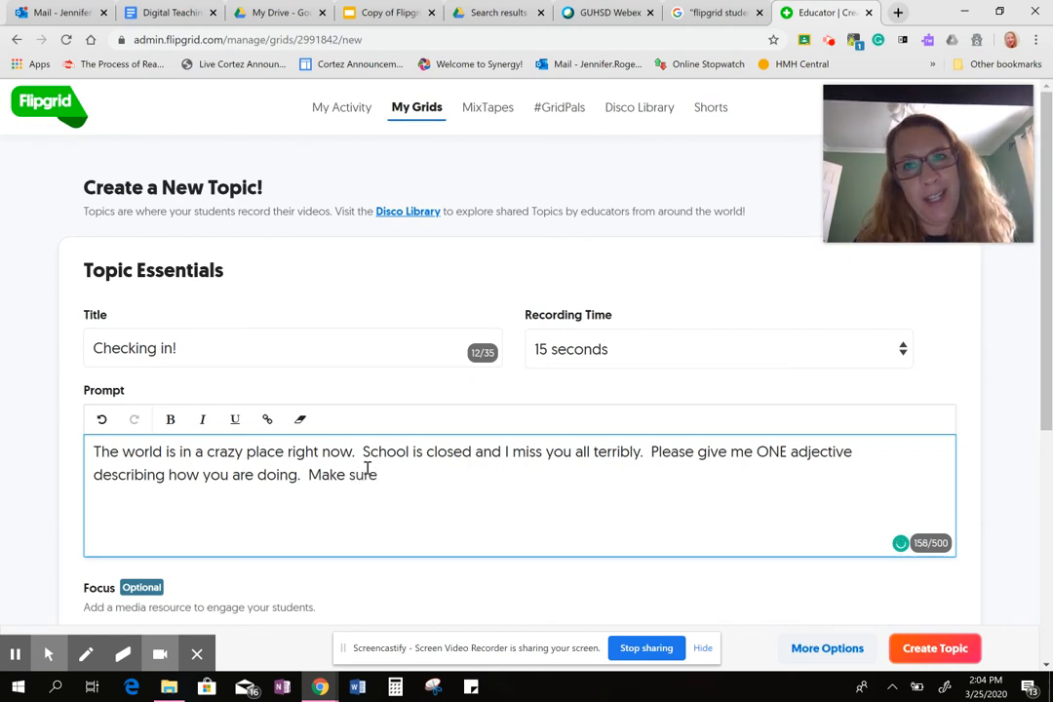
pyautogui.write(' your f')
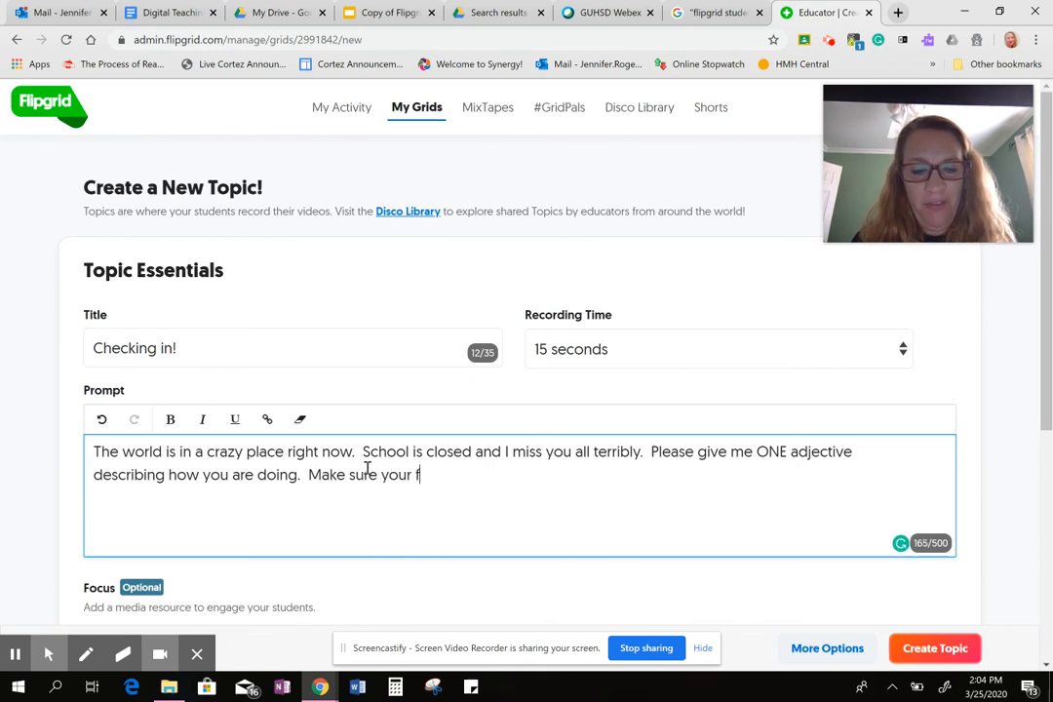
pyautogui.write('acial expr')
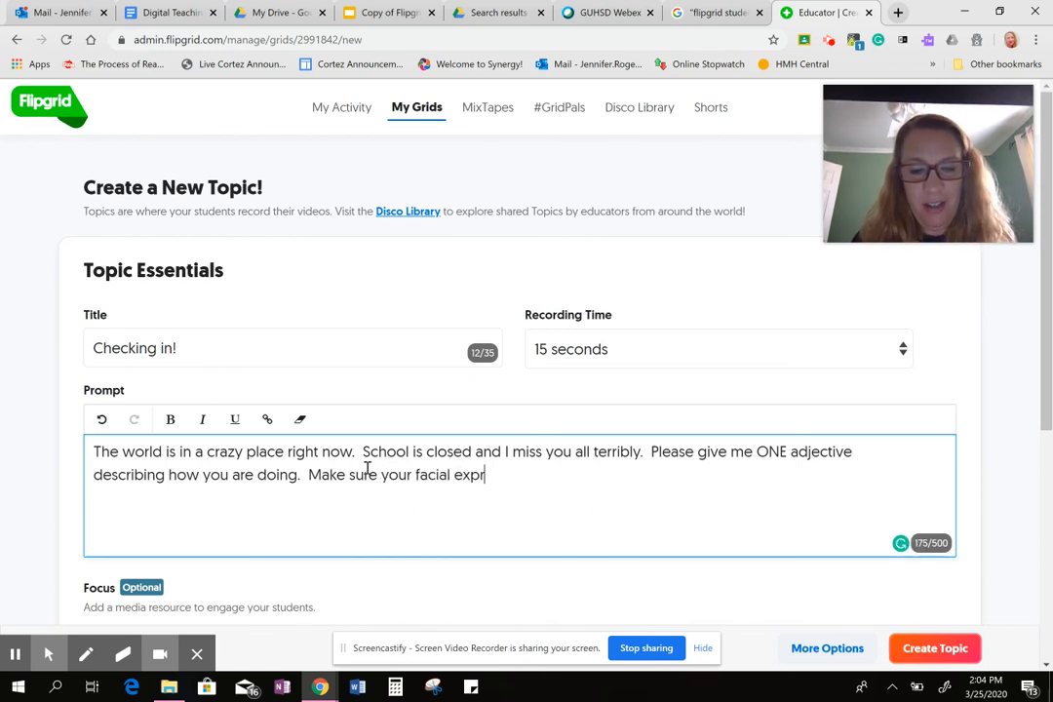
pyautogui.write('ession ma')
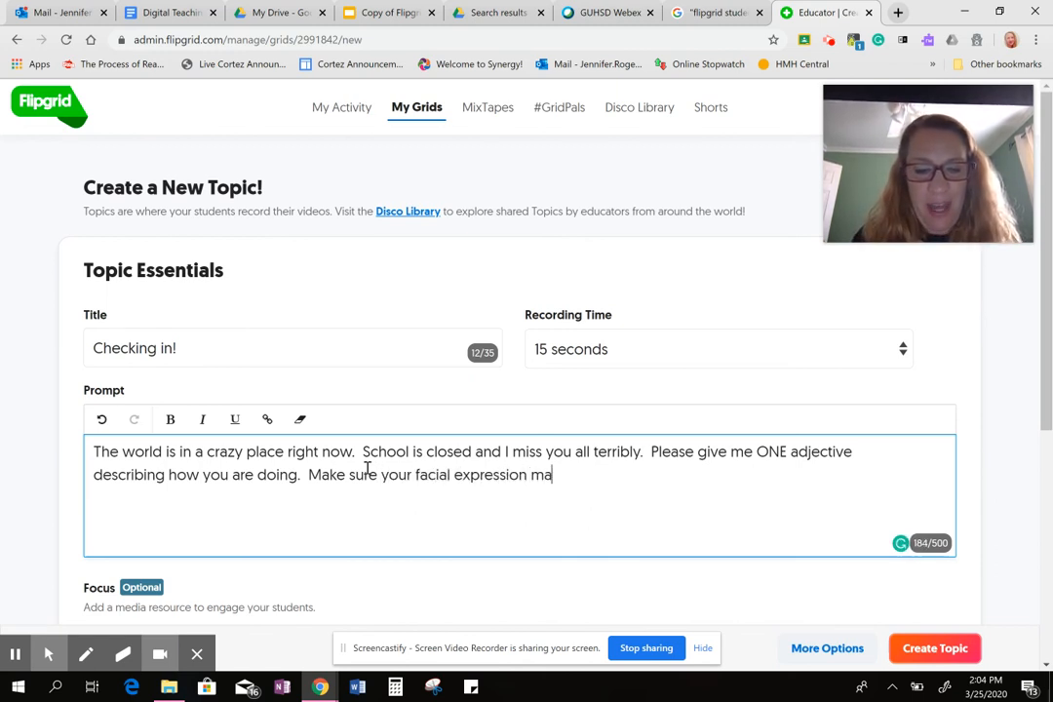
pyautogui.write('tches the')
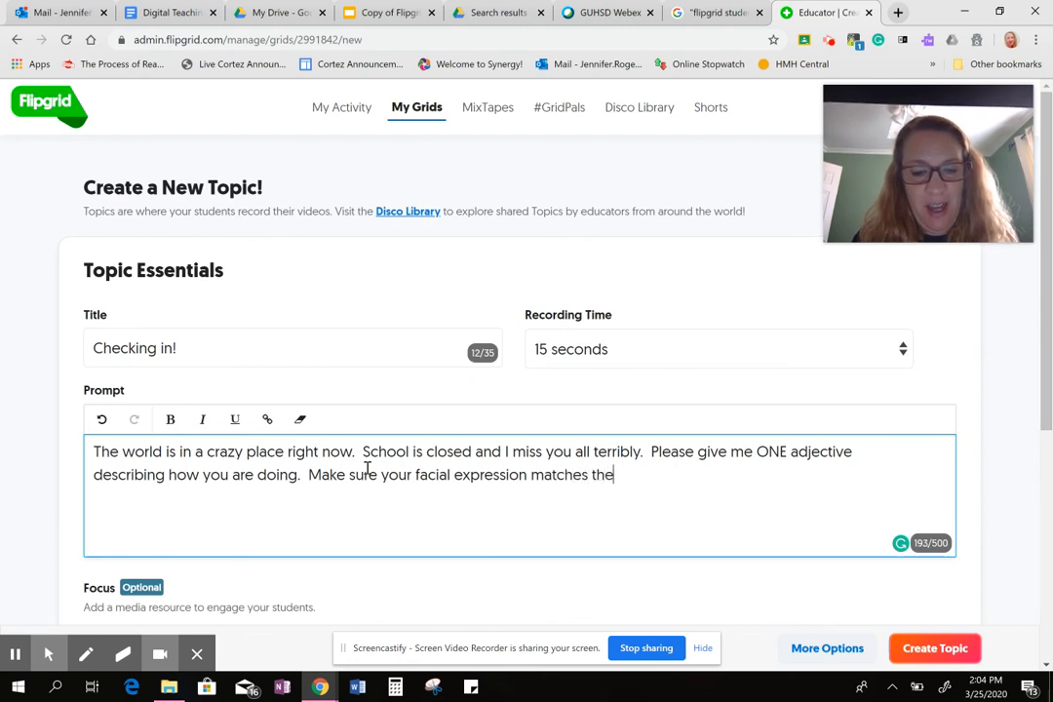
pyautogui.write(' adjec')
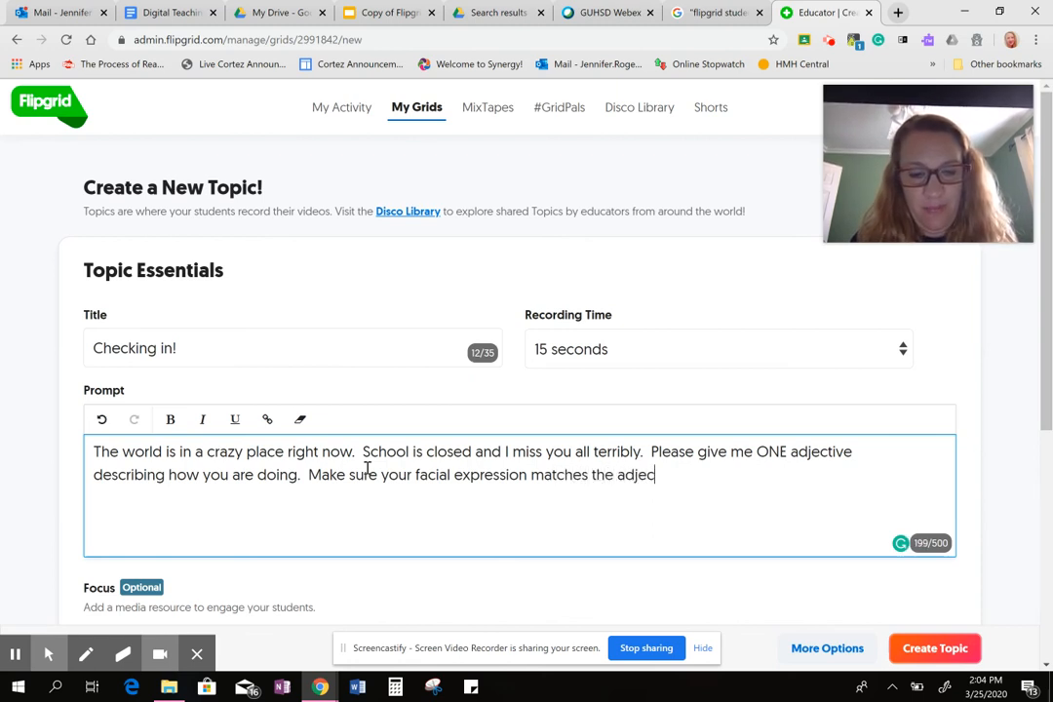
pyautogui.write('tive.')
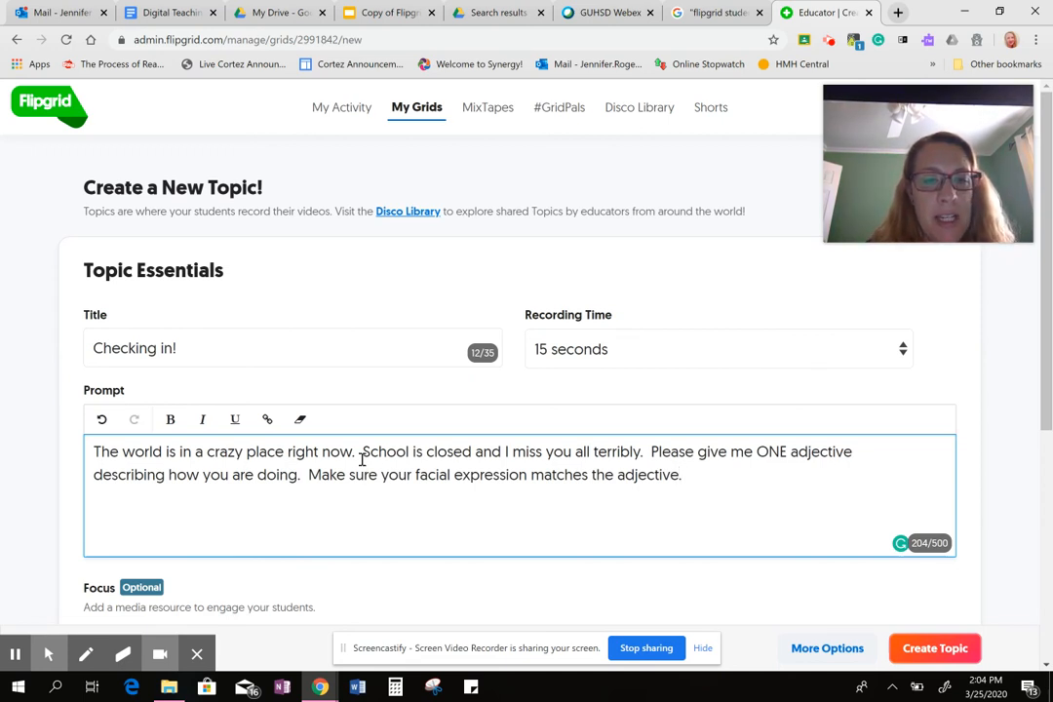
# Correct the prompt's punctuation: replace the period after "right now" with an exclamation mark and insert a comma after "closed".
pyautogui.click(356, 454)
pyautogui.press('BackSpace')
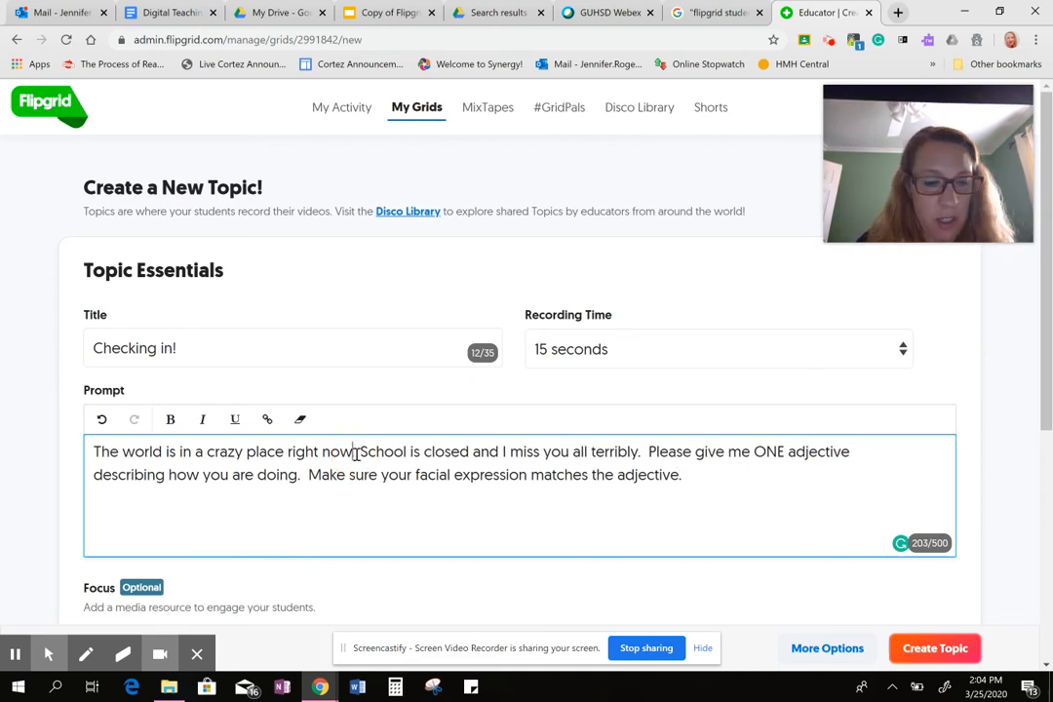
pyautogui.write('!')
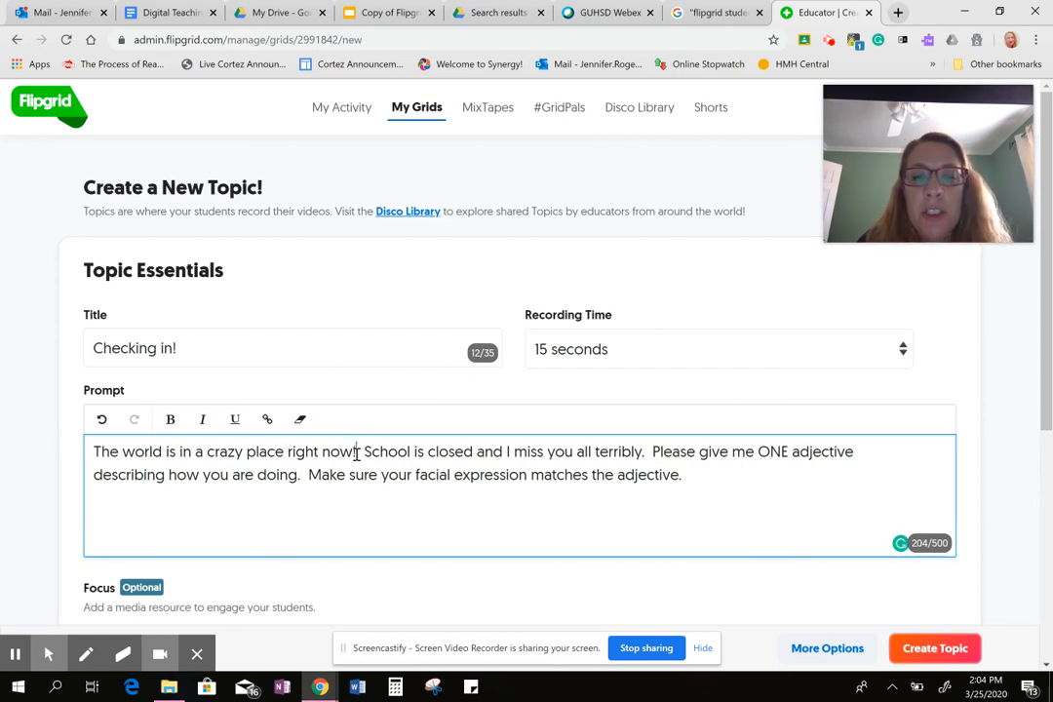
pyautogui.click(474, 452)
pyautogui.write(',')
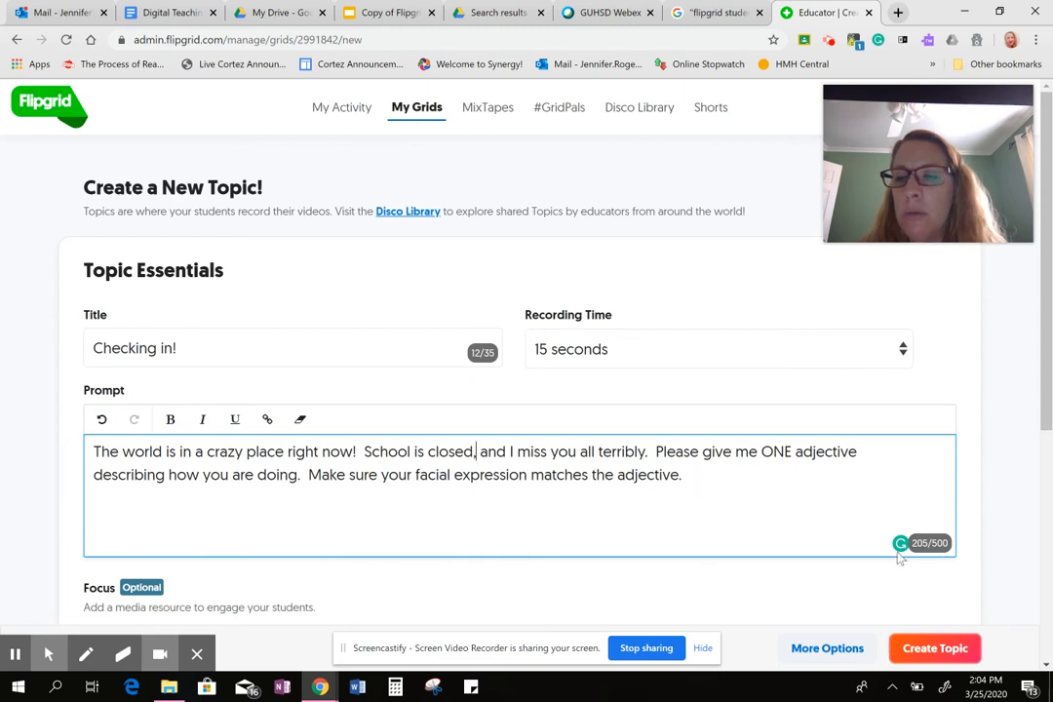
# Dismiss the mail notification and add the zany face emoji with its tongue out as the Topic's Focus.
pyautogui.moveTo(900, 547)
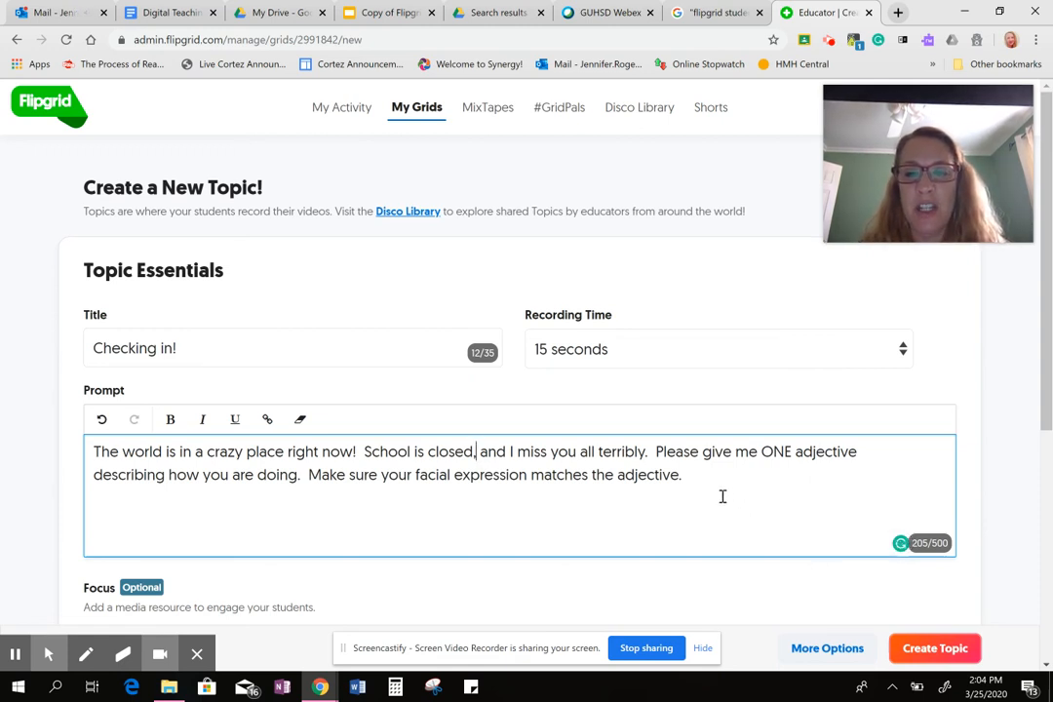
pyautogui.scroll(-2, 722, 496)
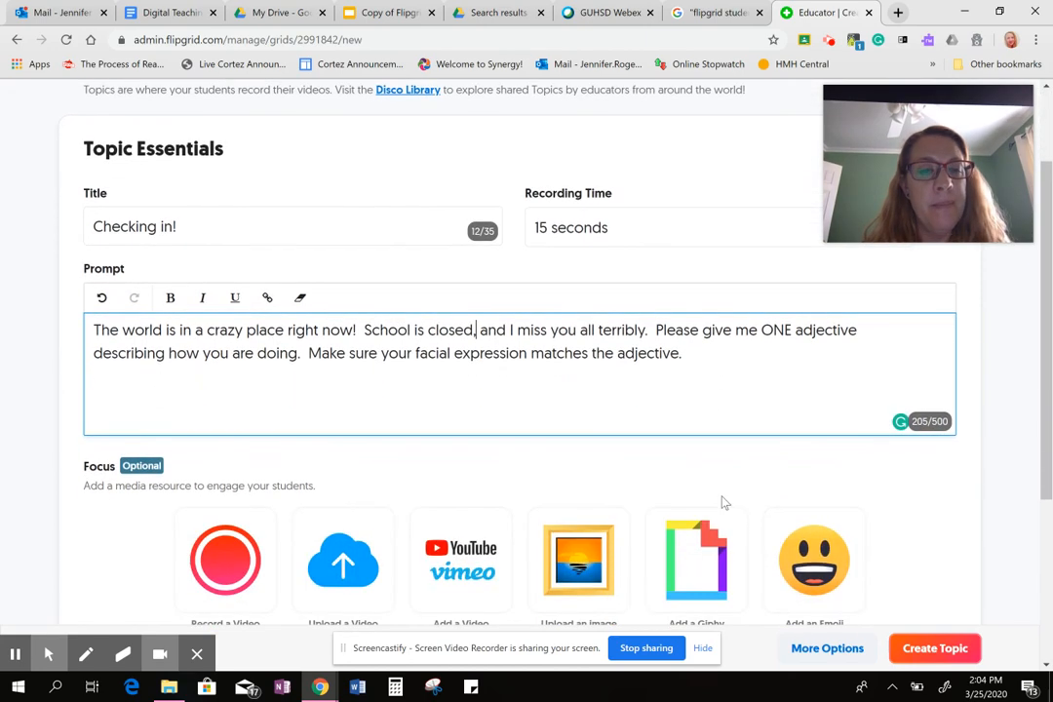
pyautogui.scroll(-2, 723, 502)
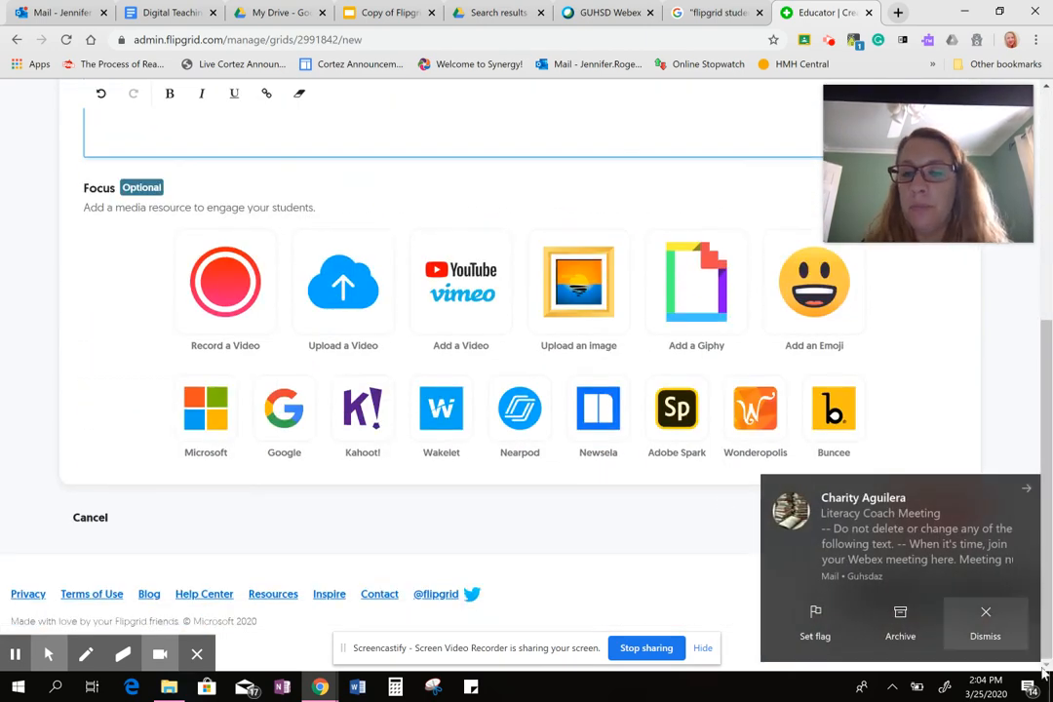
pyautogui.click(988, 627)
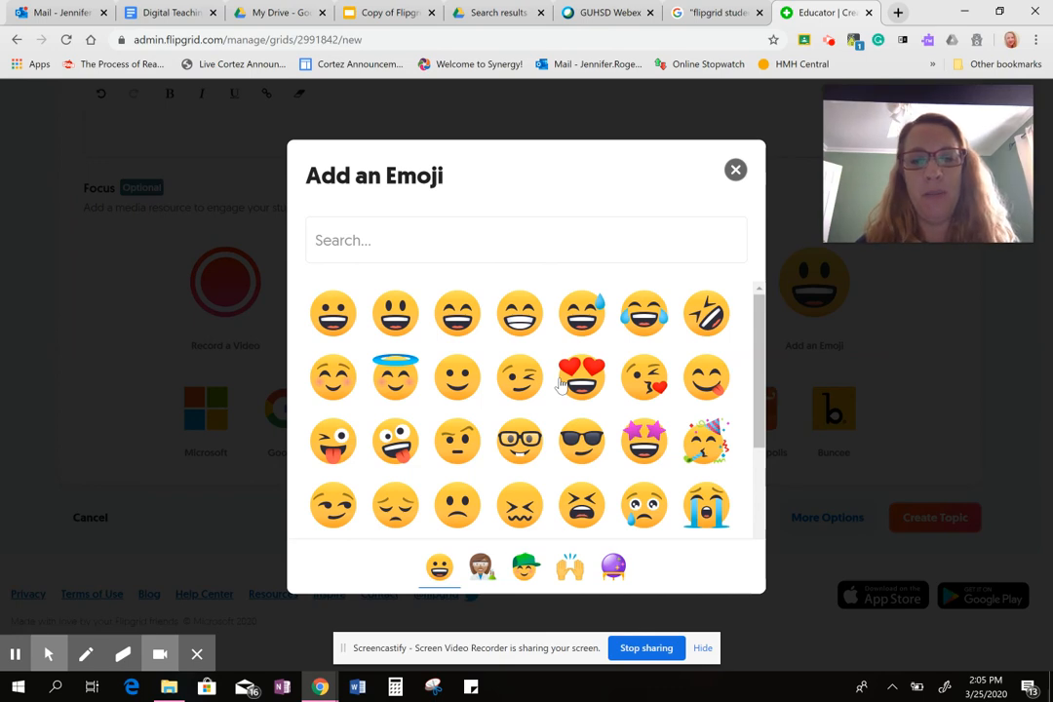
pyautogui.click(404, 445)
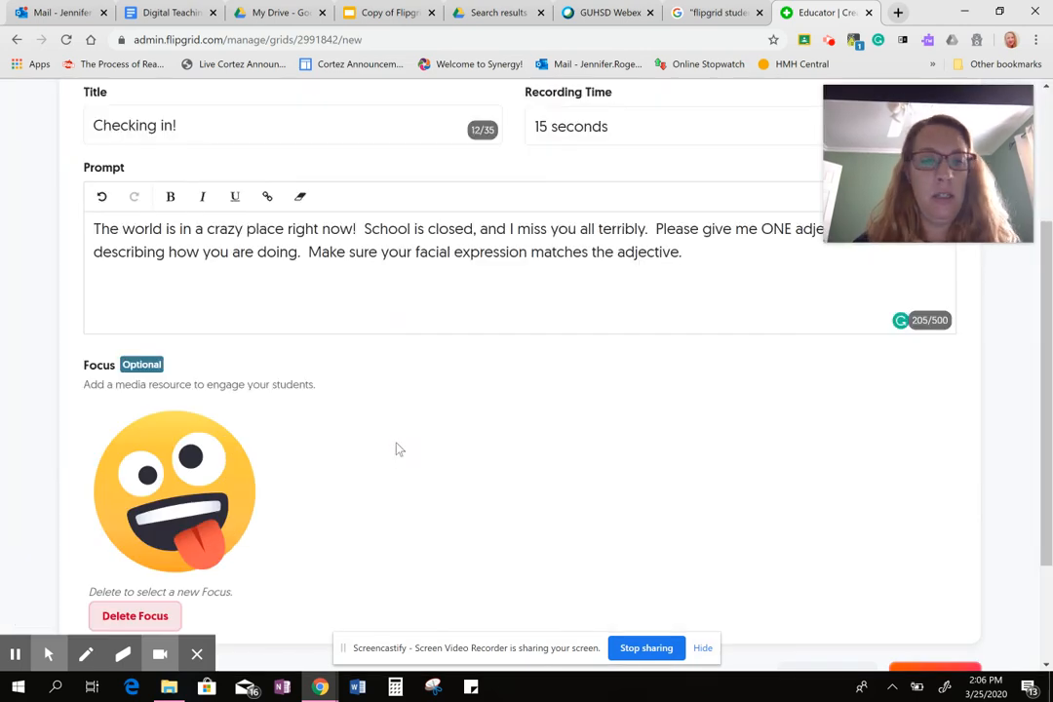
# Review the Topic's prompt and Focus, create the Topic, and copy its share link.
pyautogui.scroll(-2, 398, 448)
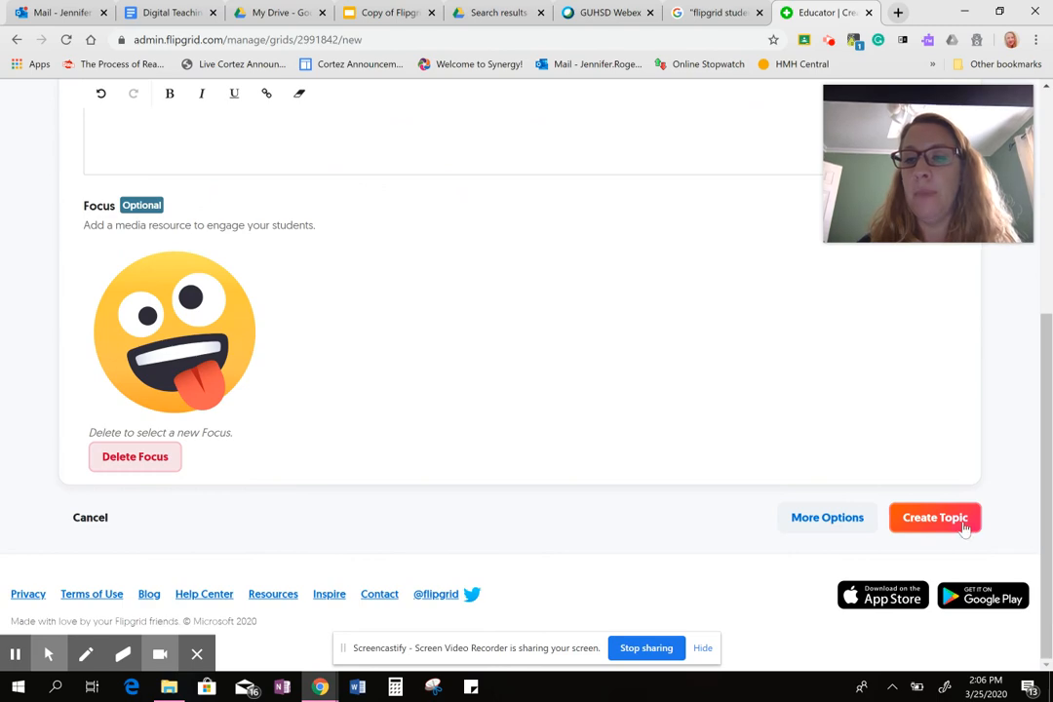
pyautogui.scroll(5, 612, 315)
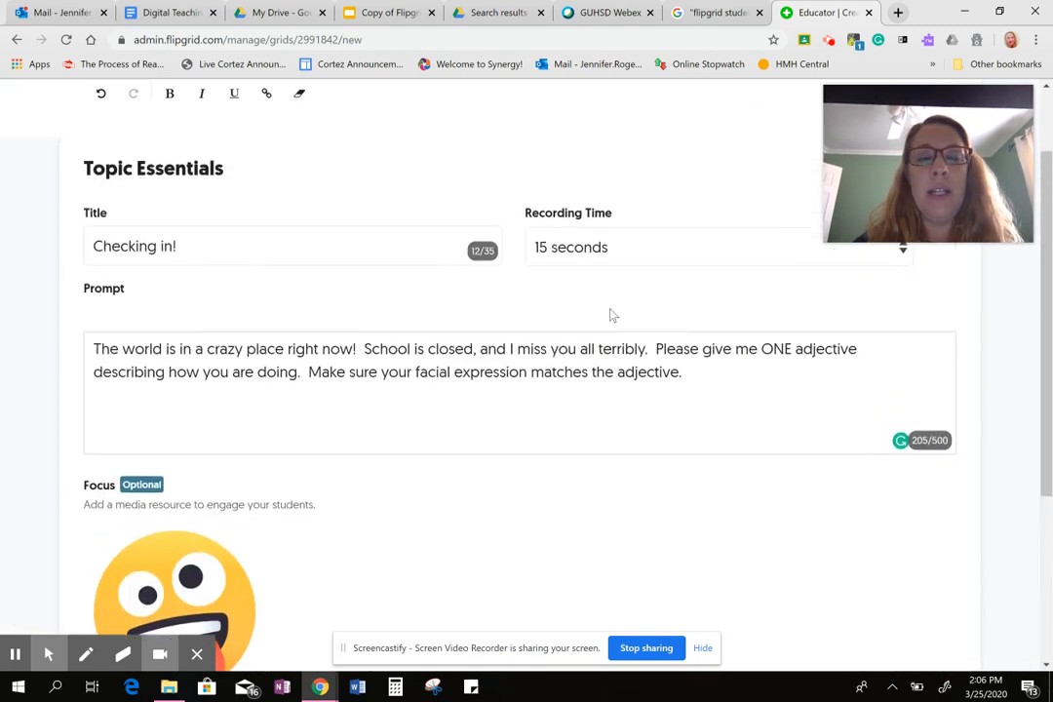
pyautogui.scroll(-4, 612, 315)
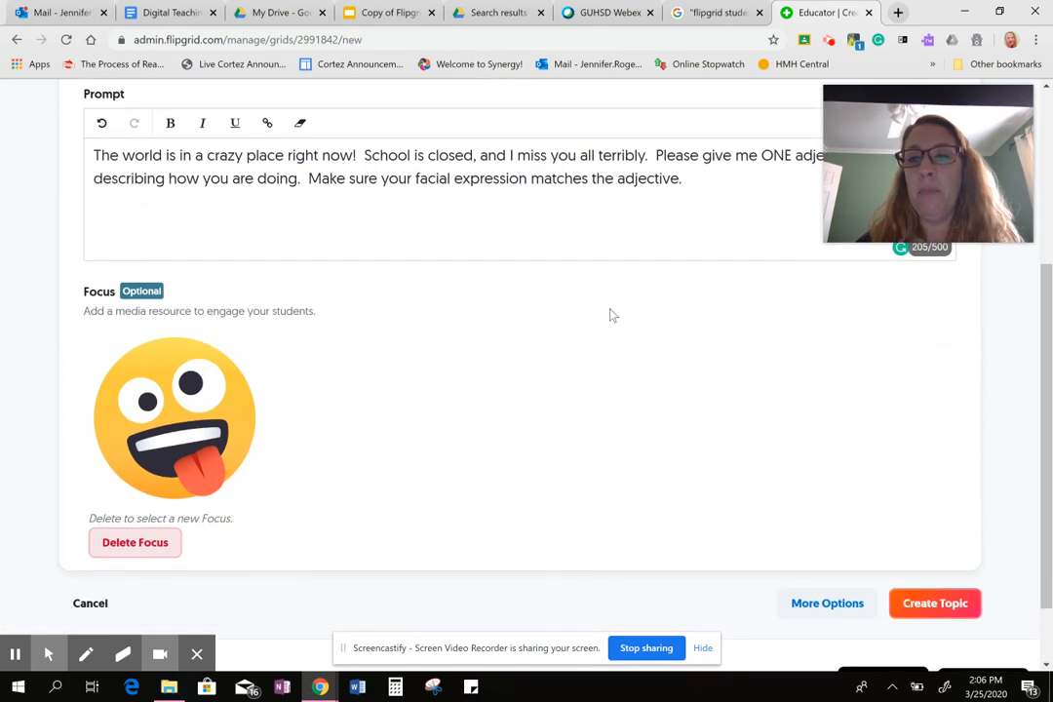
pyautogui.click(931, 604)
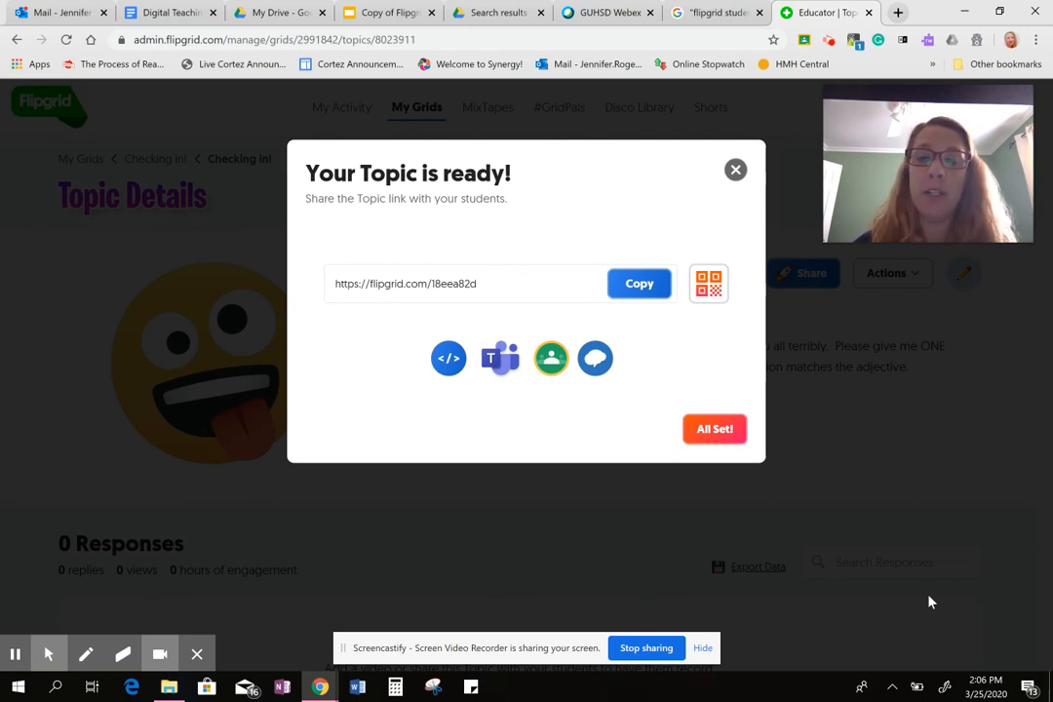
pyautogui.click(637, 287)
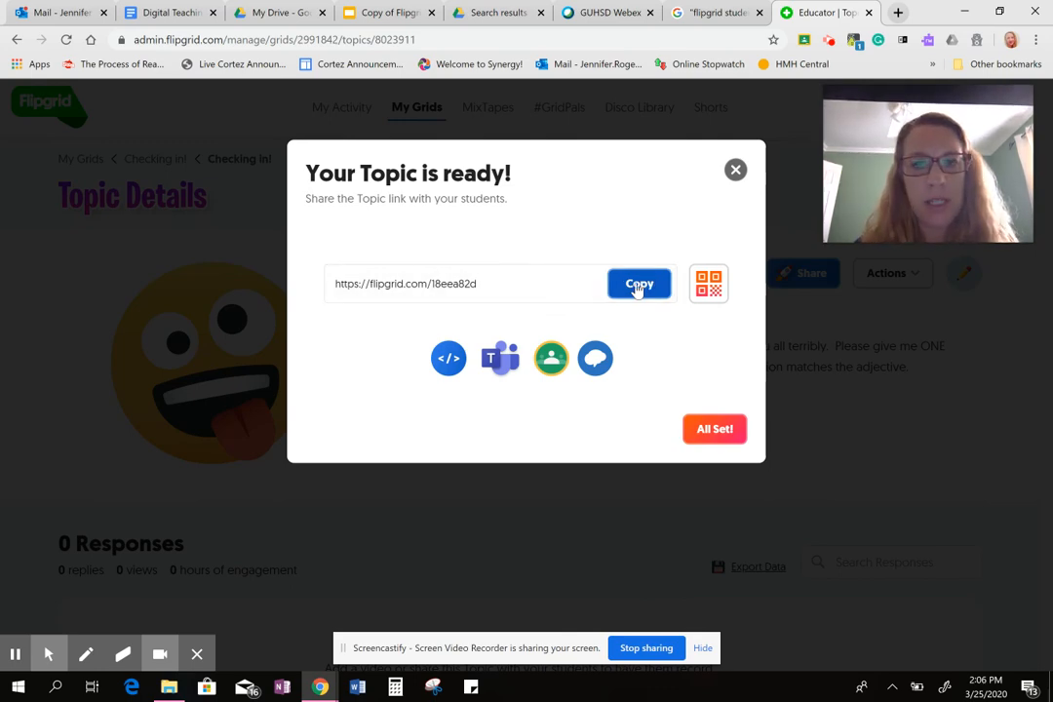
# Share the Topic to the Beginning Theatre 2019-2020 class in Google Classroom using the Create assignment action.
pyautogui.click(550, 360)
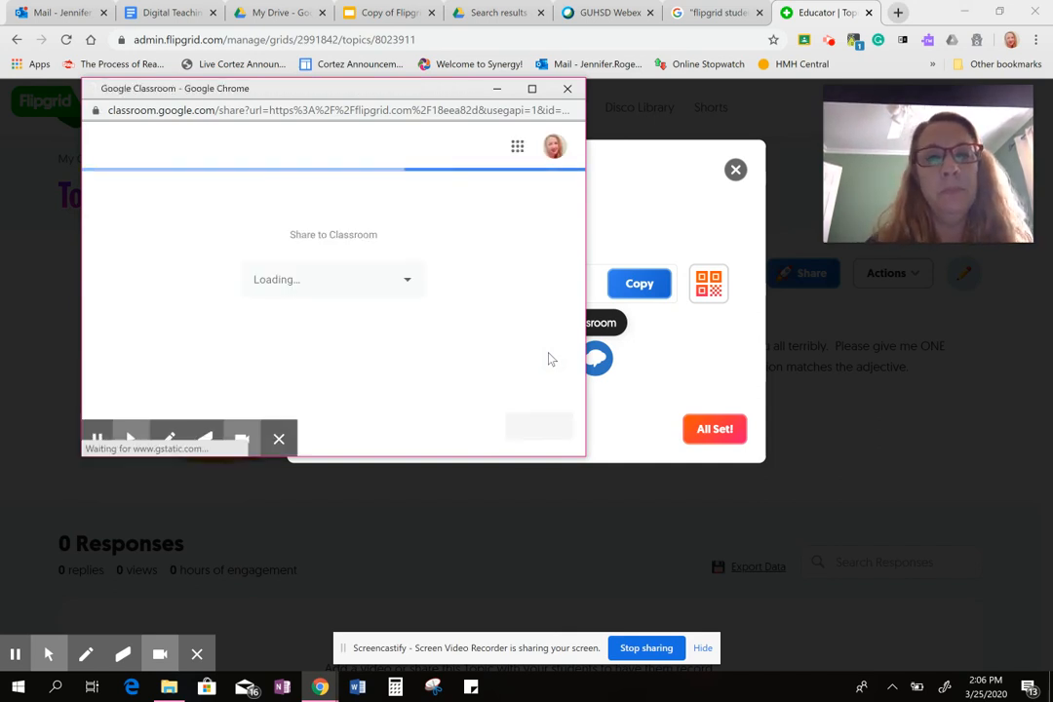
pyautogui.click(402, 282)
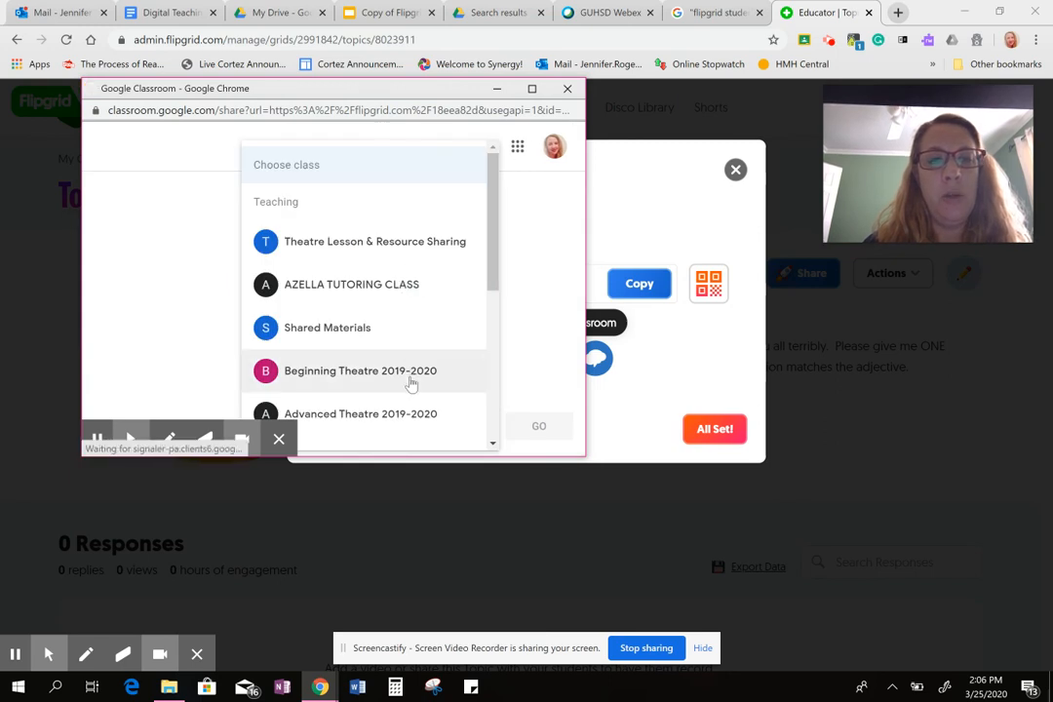
pyautogui.click(410, 380)
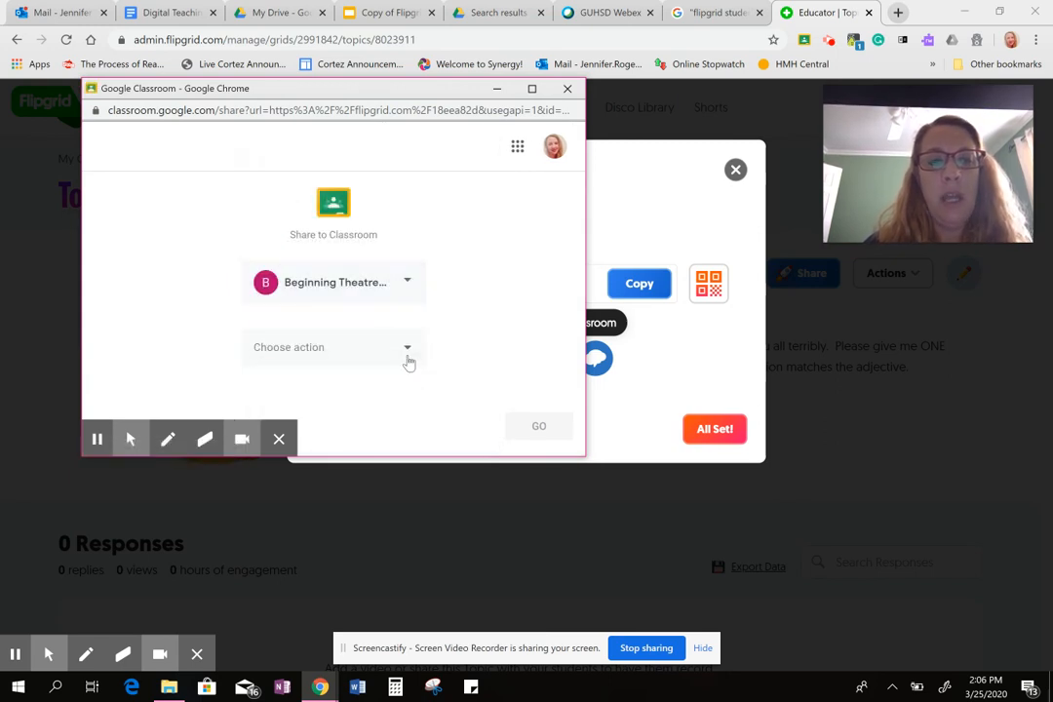
pyautogui.click(409, 360)
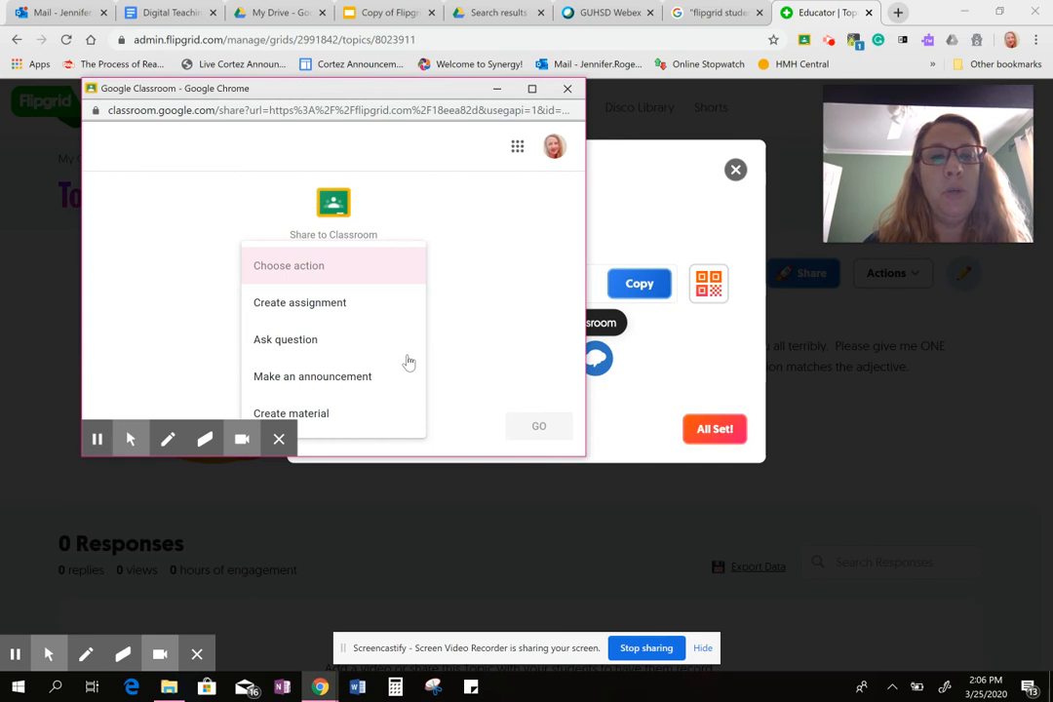
pyautogui.click(373, 303)
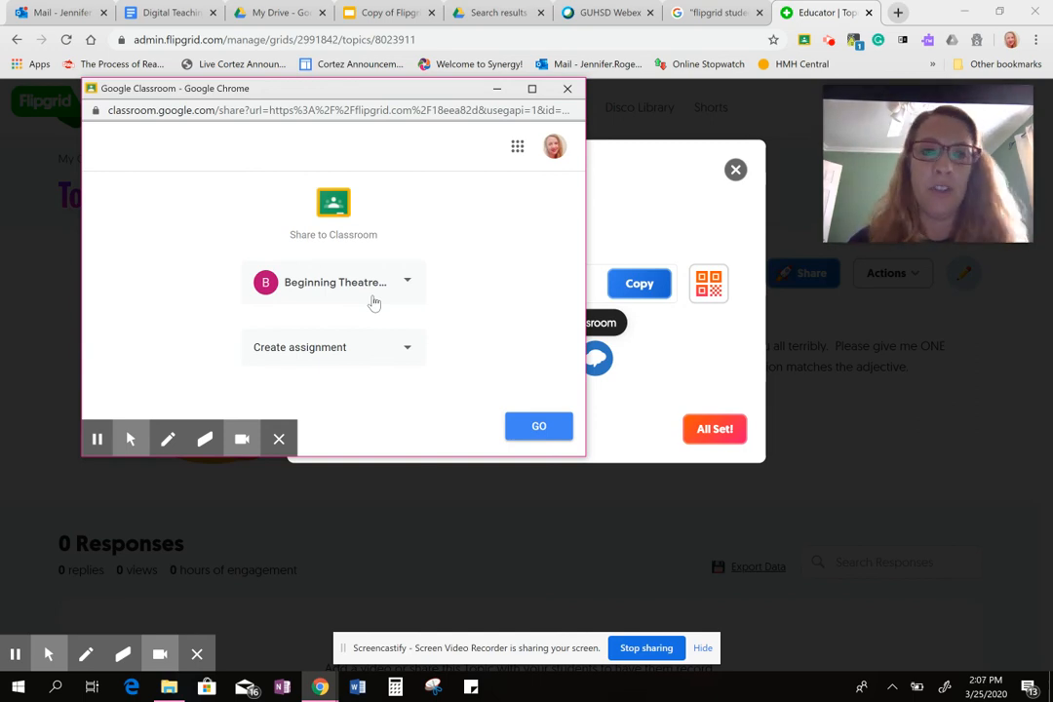
pyautogui.click(405, 356)
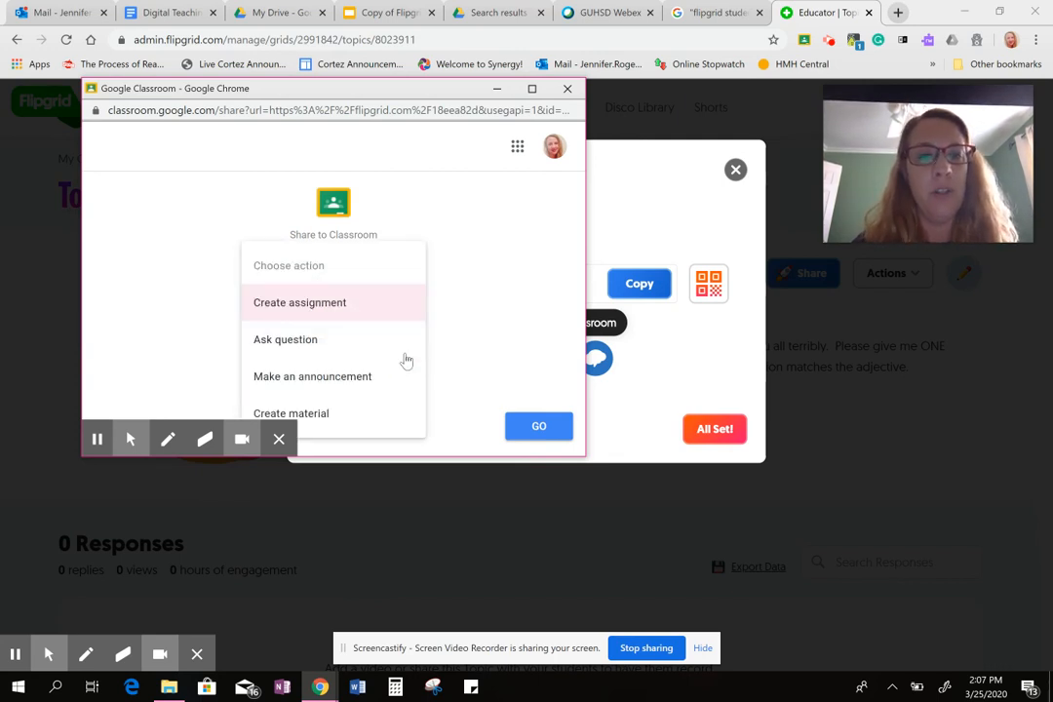
pyautogui.click(376, 311)
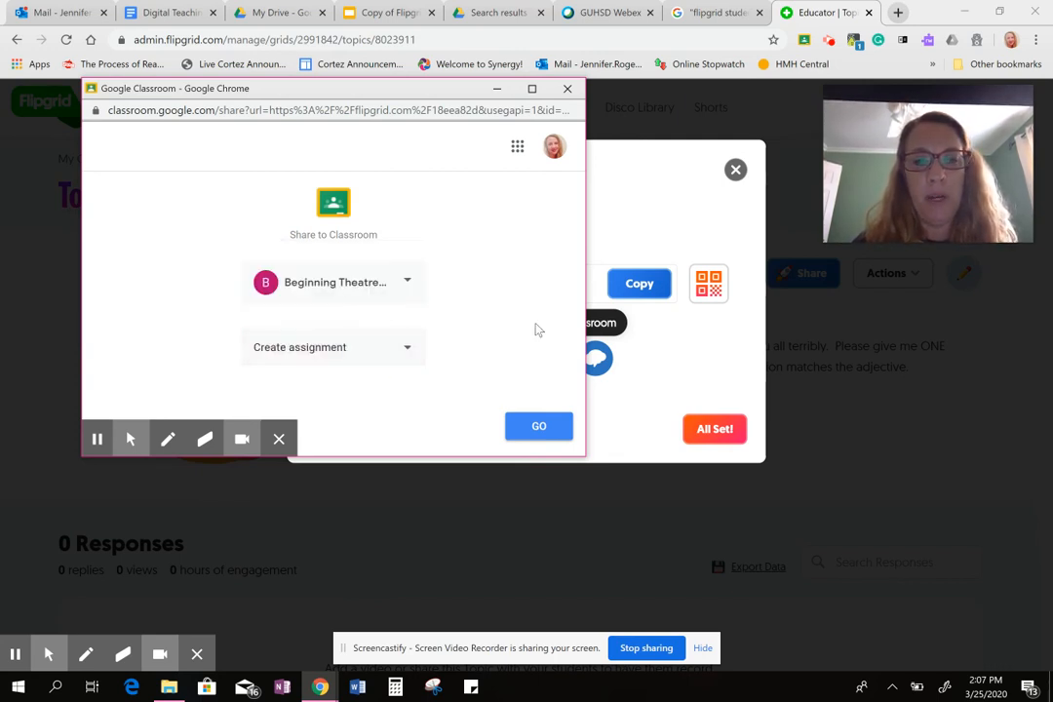
pyautogui.click(548, 435)
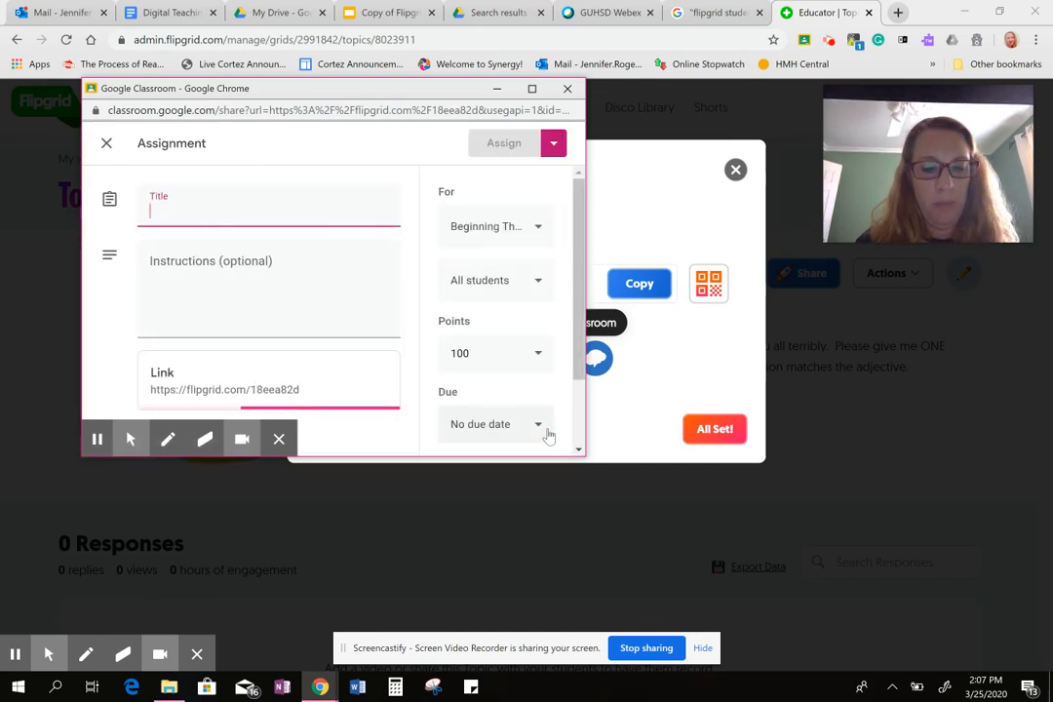
# Title the assignment "Checking in!" and begin its instructions with "Create a FlipGrid for me by".
pyautogui.write('Checking ')
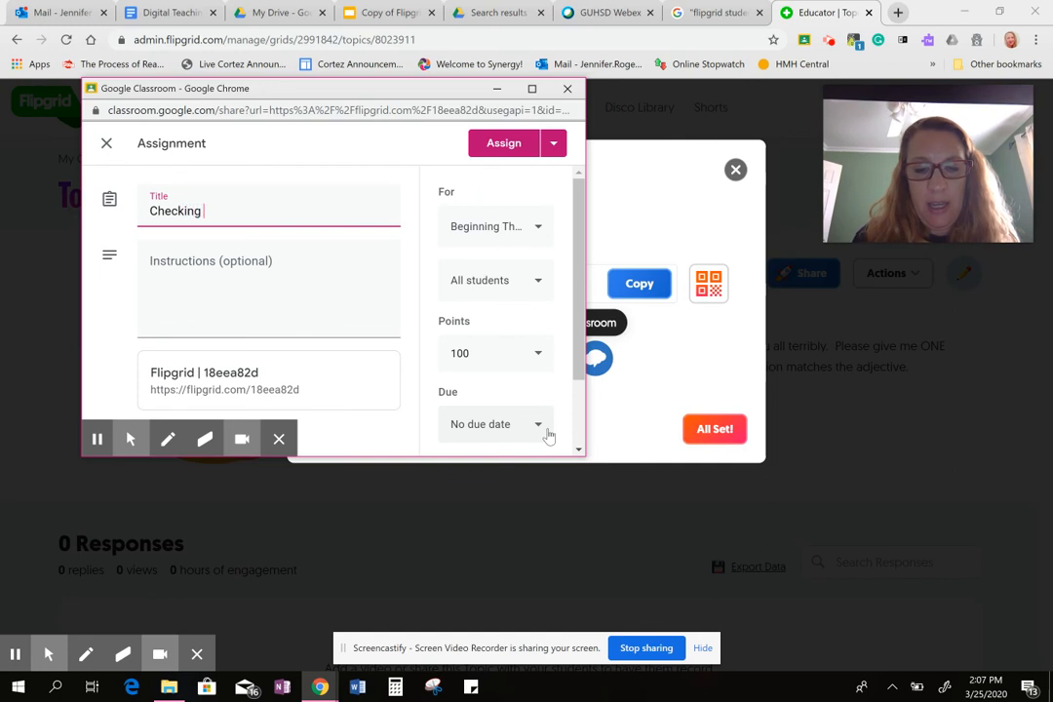
pyautogui.write('in!')
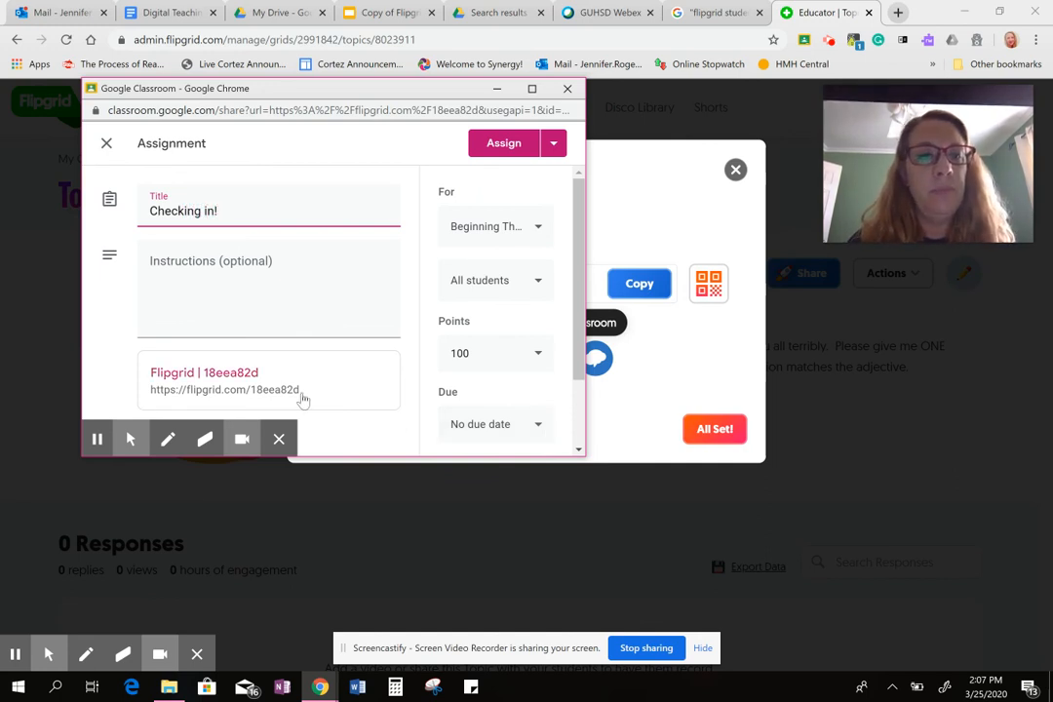
pyautogui.click(228, 306)
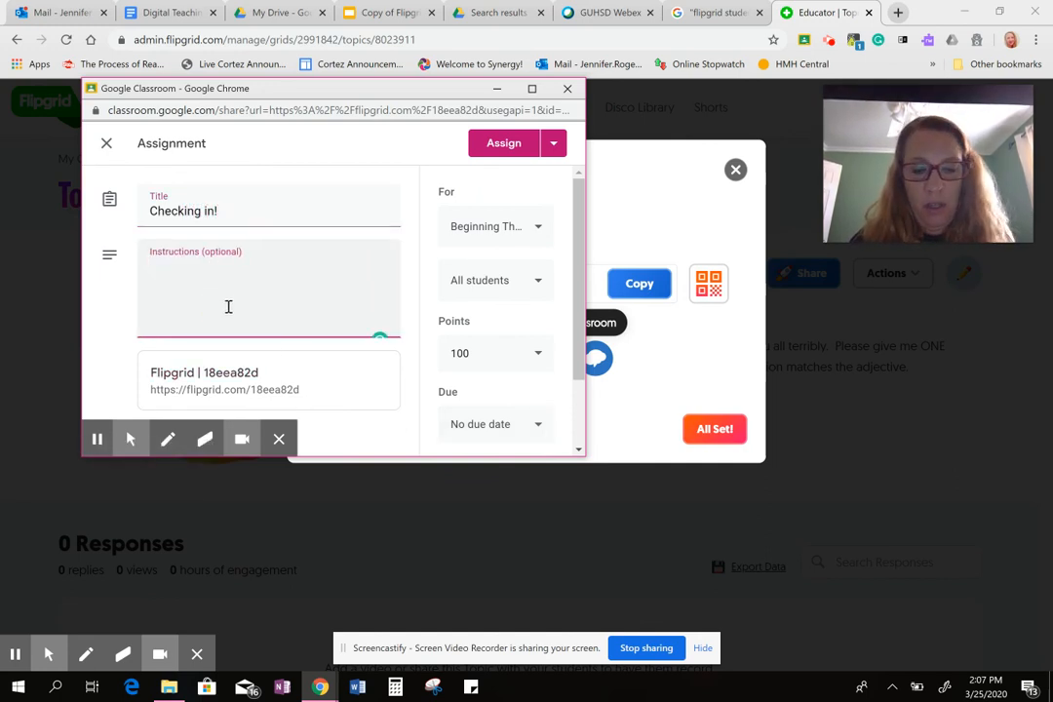
pyautogui.write('Create a ')
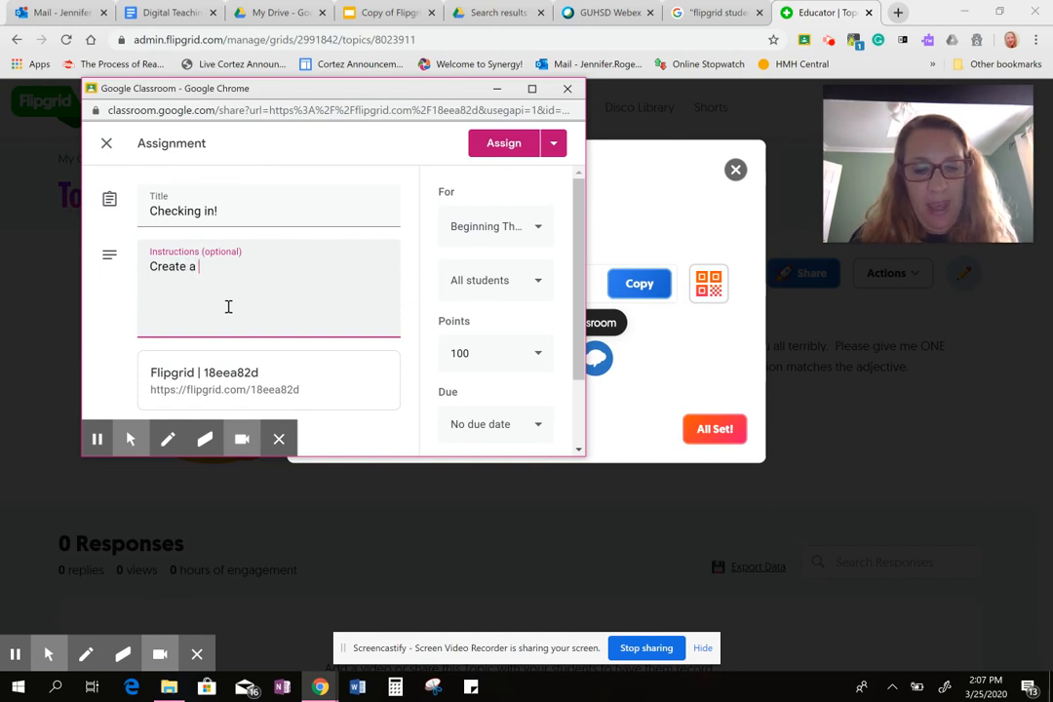
pyautogui.write('Flip')
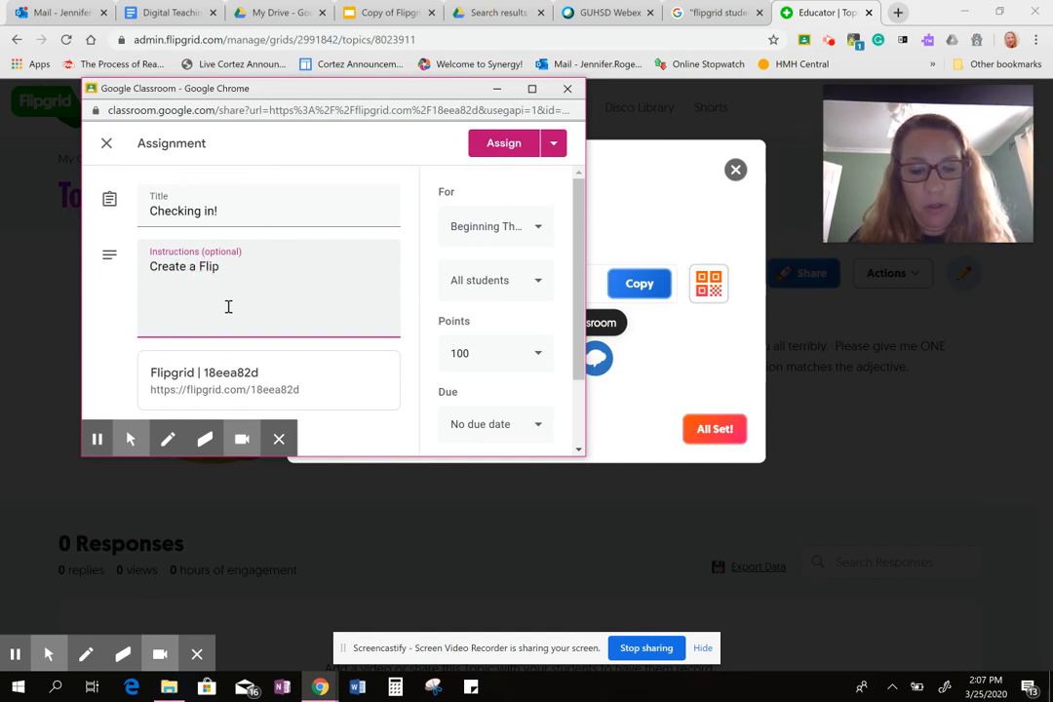
pyautogui.write('Gris')
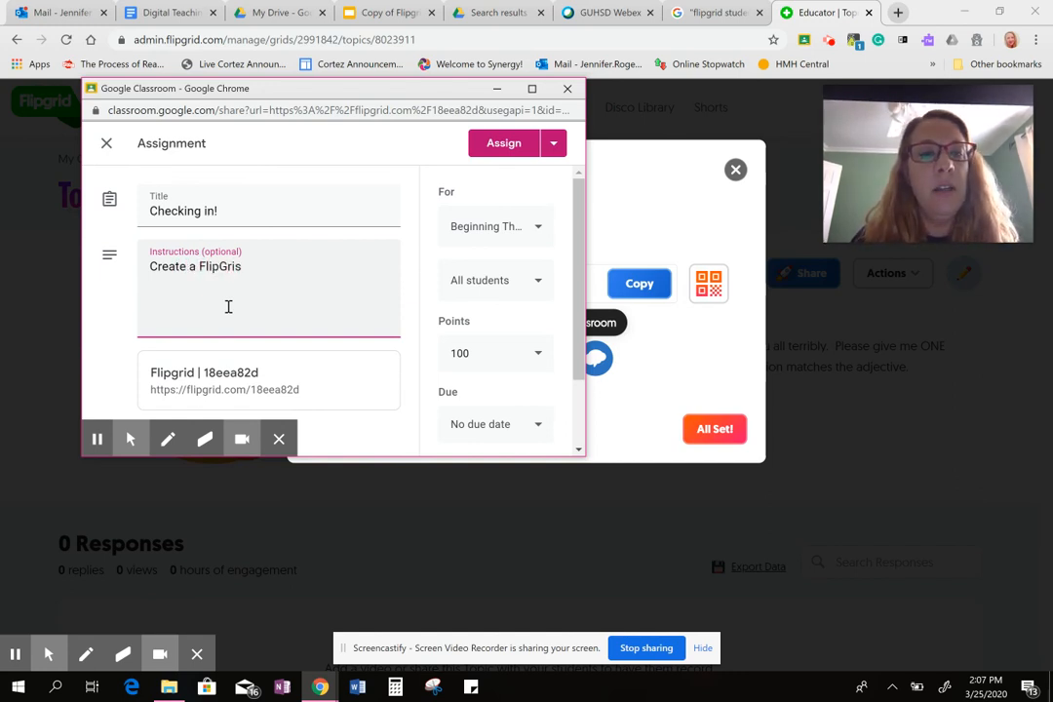
pyautogui.press('BackSpace')
pyautogui.write('d')
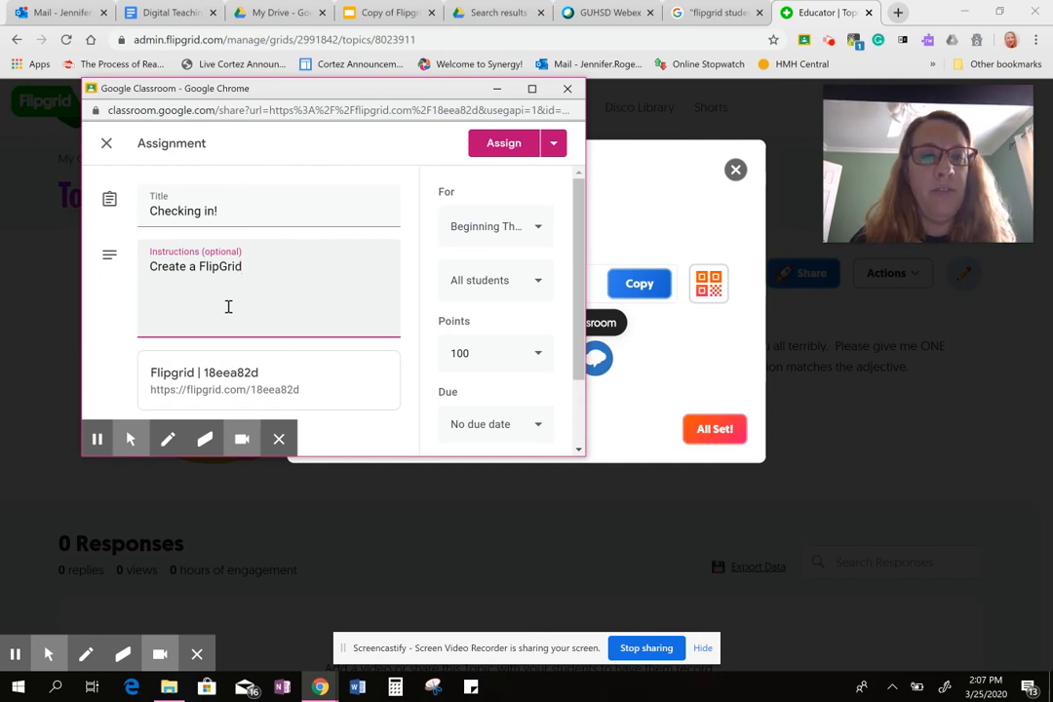
pyautogui.write(' for me')
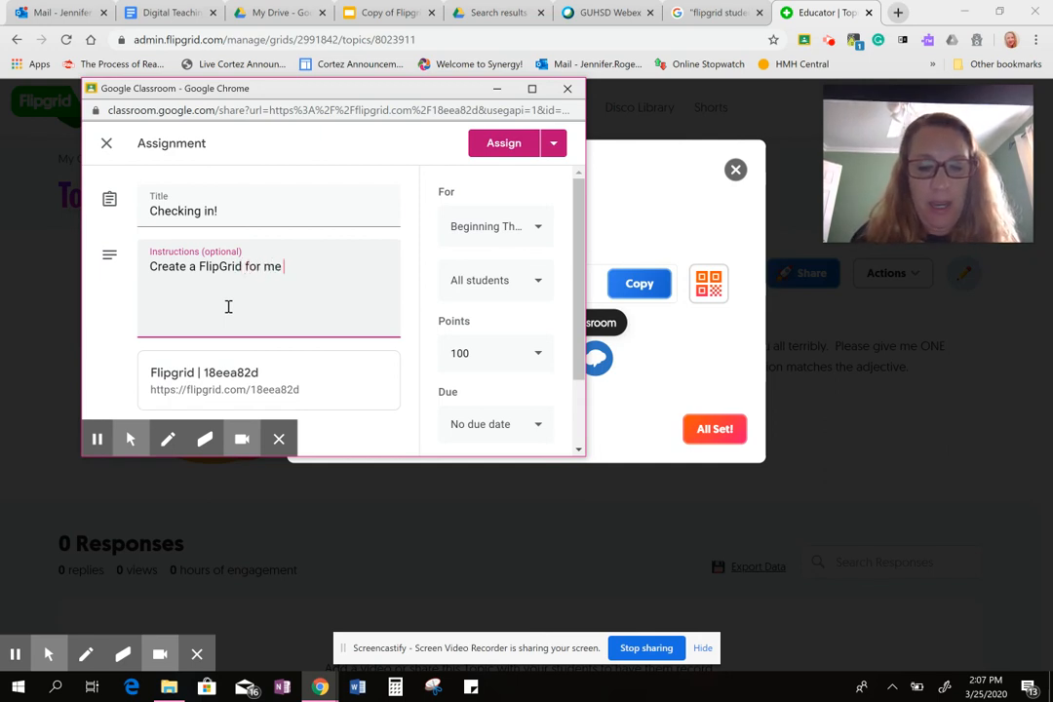
pyautogui.write(' by')
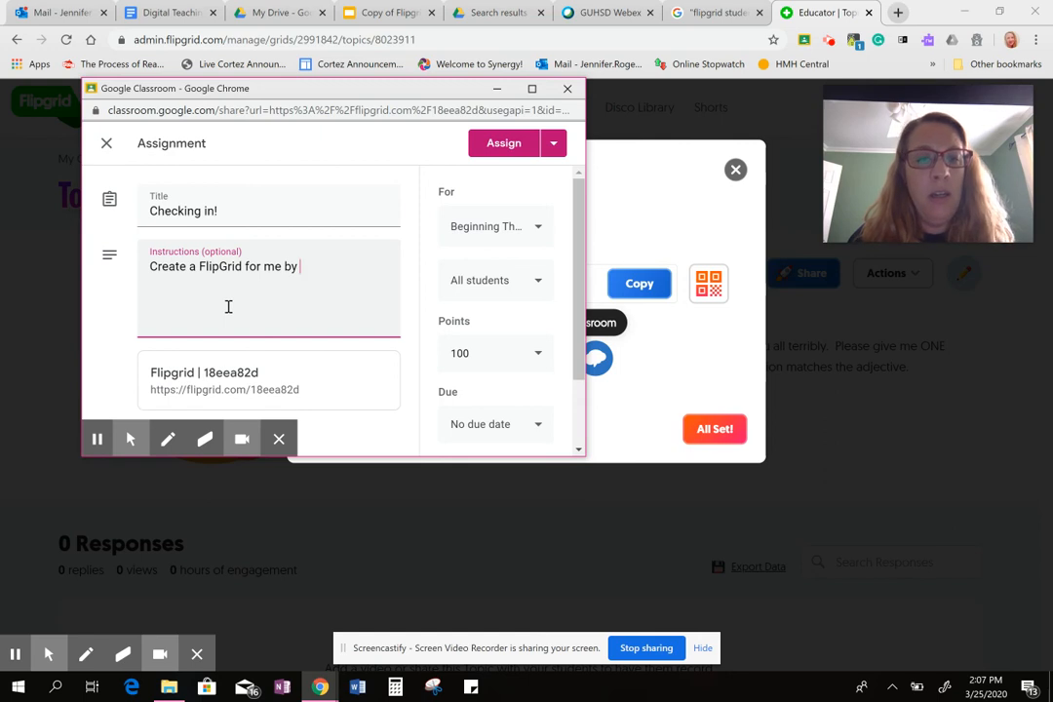
pyautogui.write(' Frida')
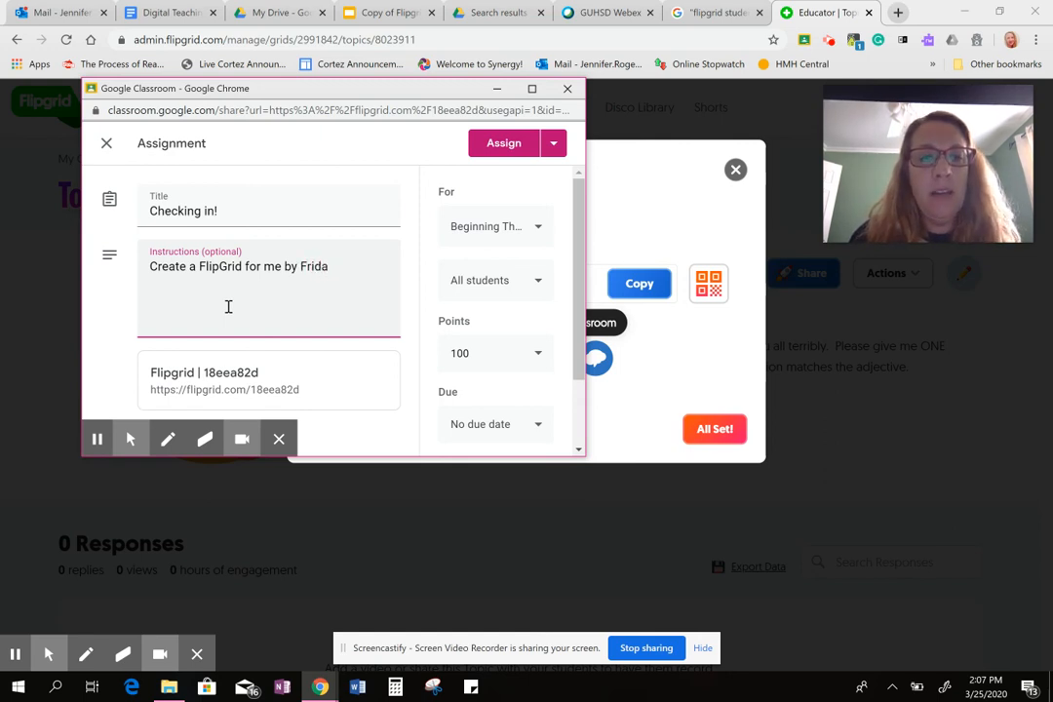
pyautogui.press('BackSpace')
pyautogui.press('BackSpace')
pyautogui.press('BackSpace')
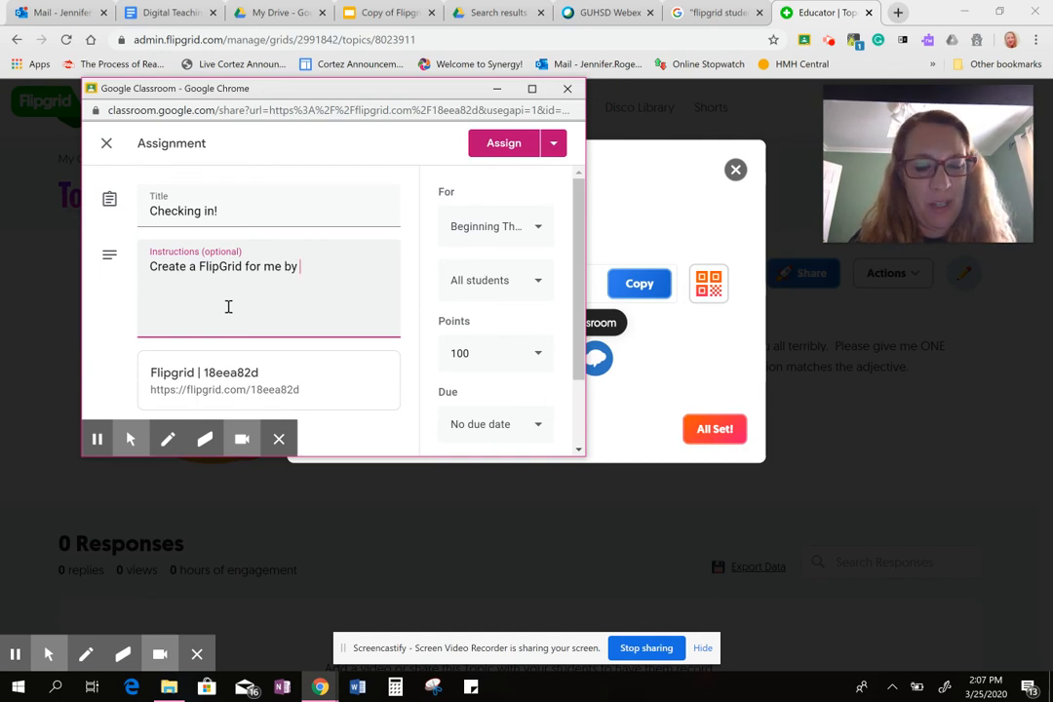
# Finish the instructions sentence with the deadline "Tuesday, March 31st.".
pyautogui.write('Tiesda')
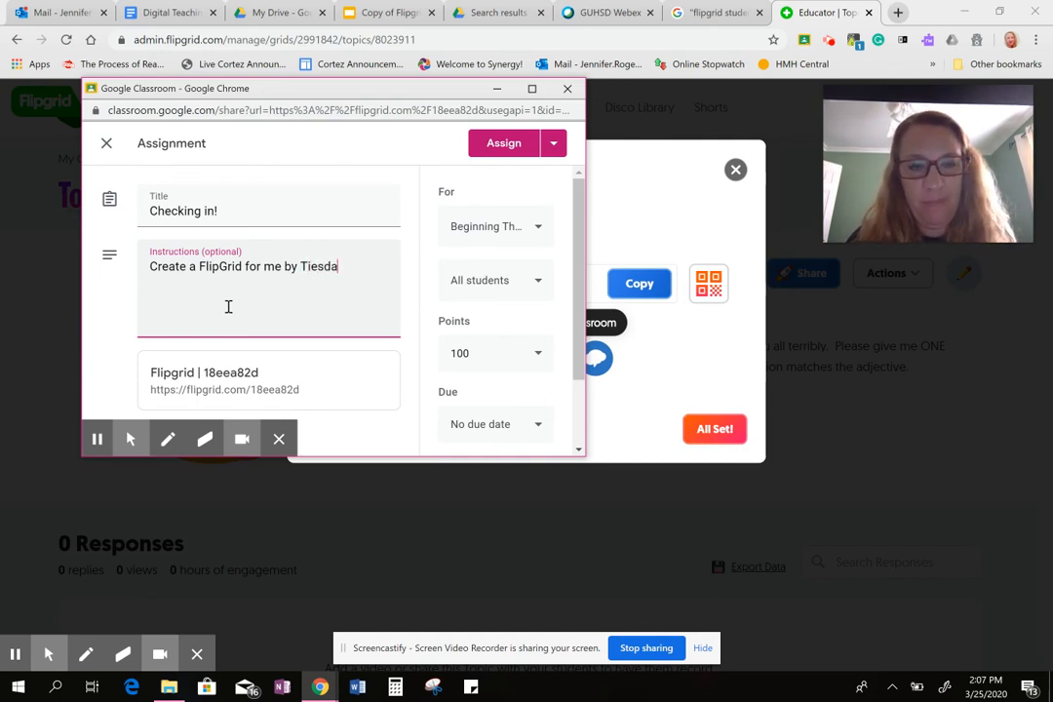
pyautogui.write('y')
pyautogui.press('Left')
pyautogui.press('Left')
pyautogui.press('Left')
pyautogui.press('Left')
pyautogui.press('Left')
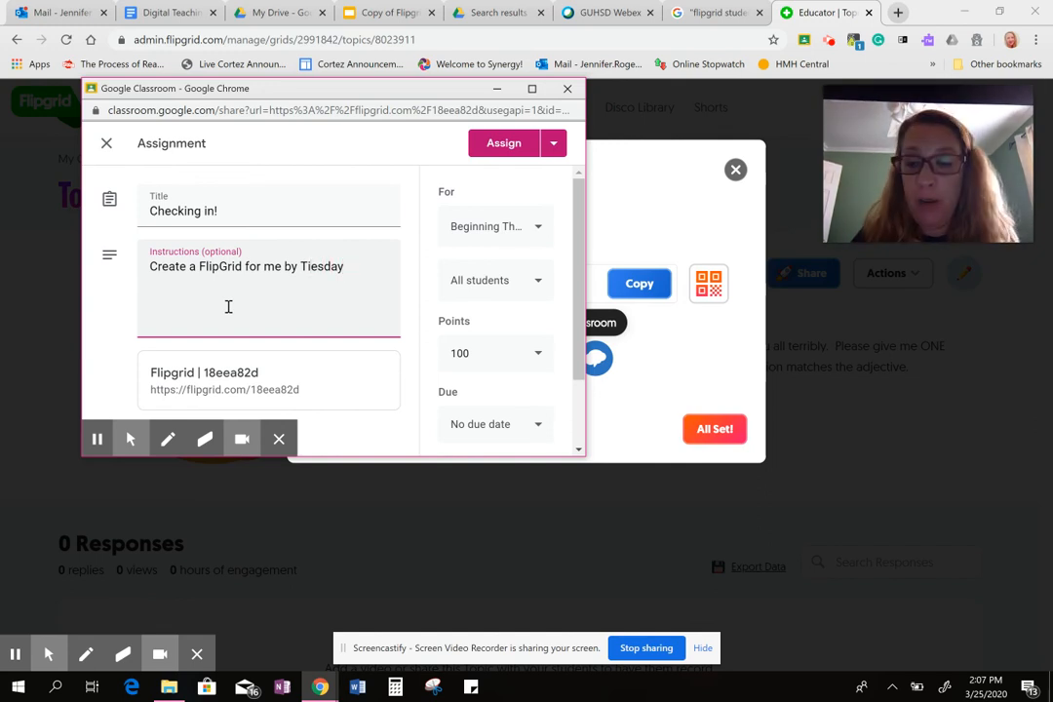
pyautogui.press('BackSpace')
pyautogui.write('u')
pyautogui.press('Right')
pyautogui.press('Right')
pyautogui.press('Right')
pyautogui.press('Right')
pyautogui.press('Right')
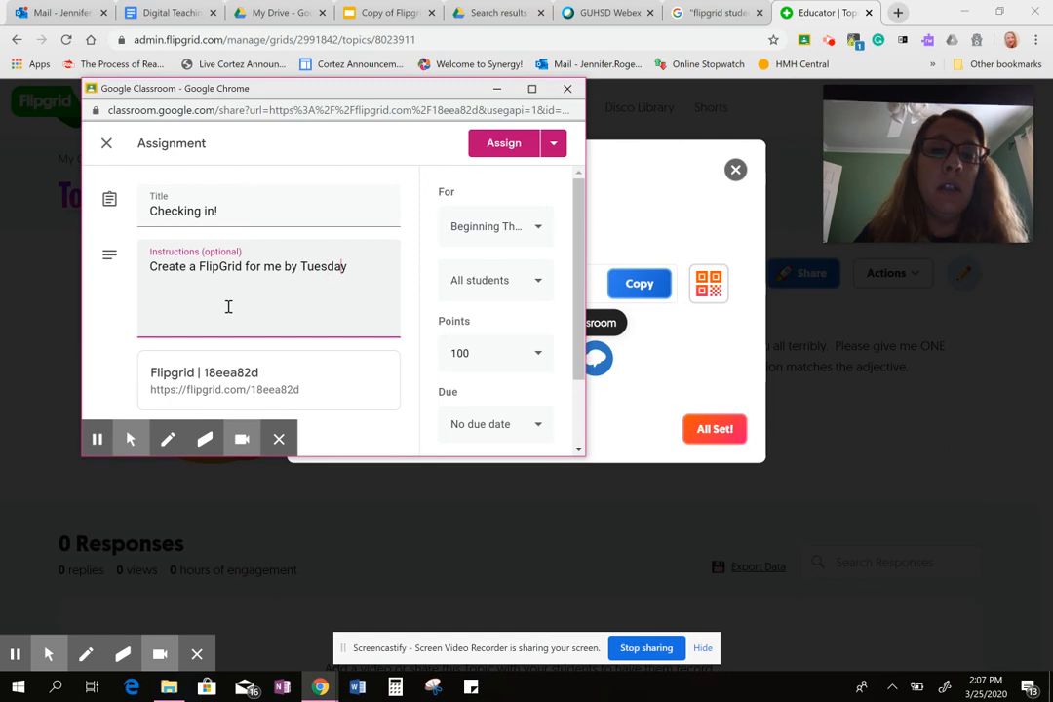
pyautogui.write(', March')
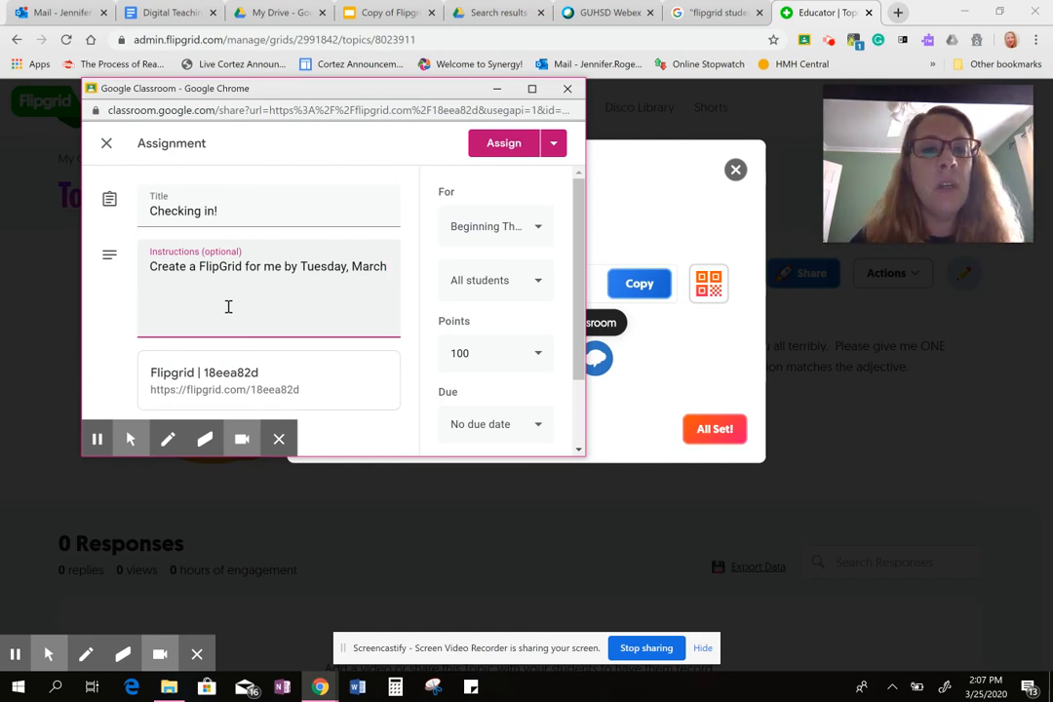
pyautogui.write('31')
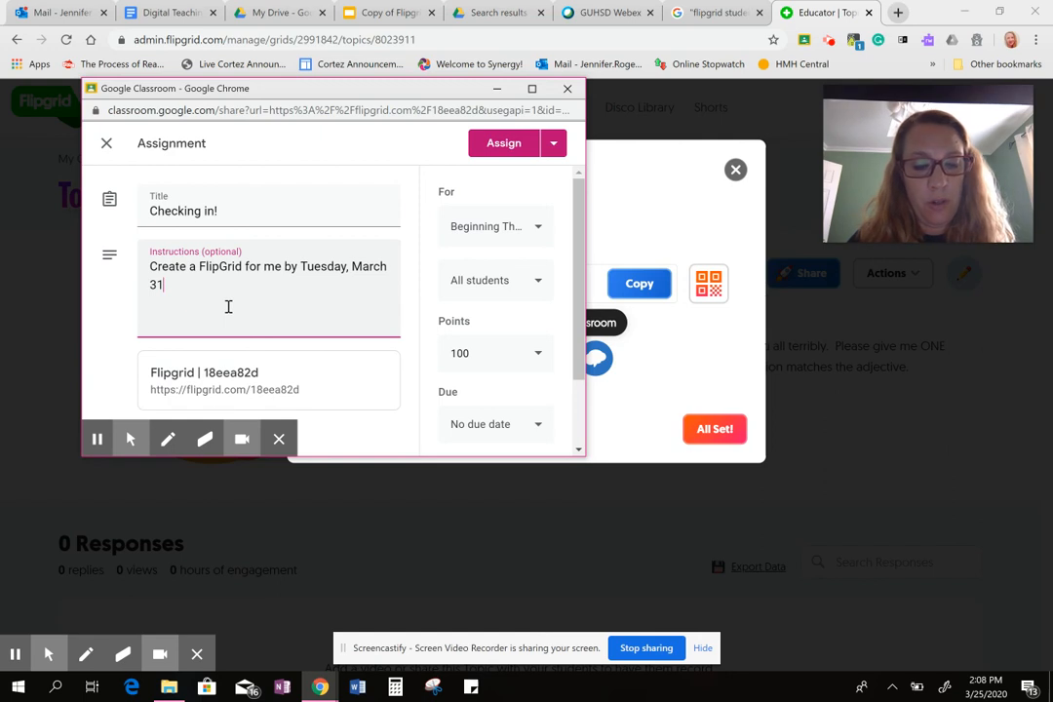
pyautogui.write('st.')
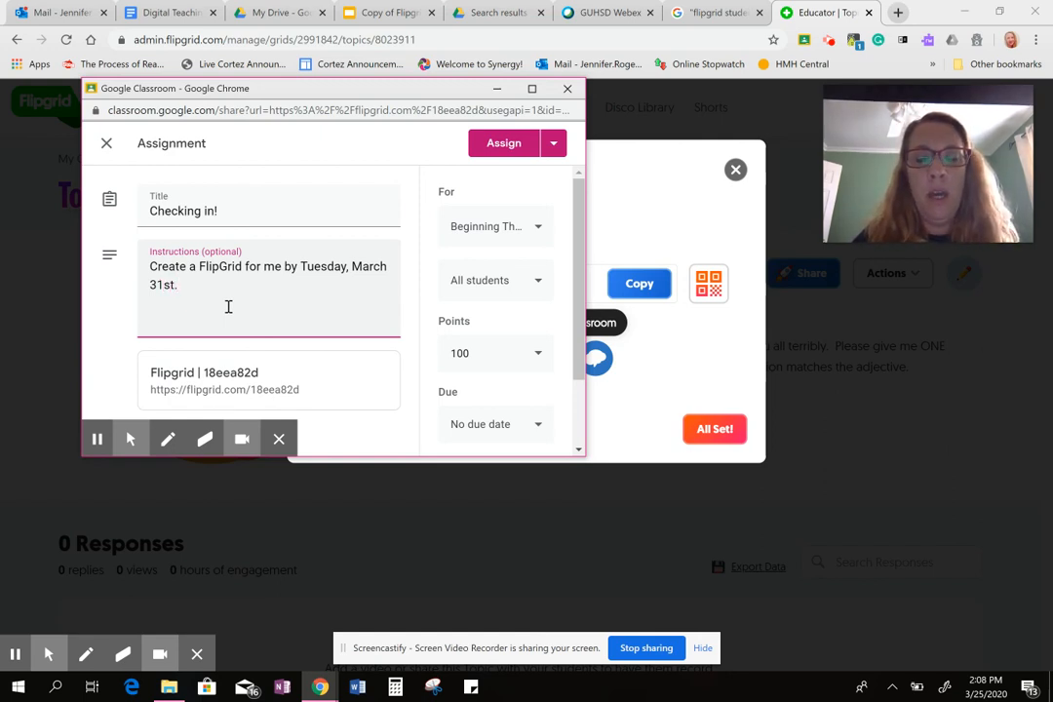
# Make the assignment ungraded and set its due date to Tuesday, March 31, 2020.
pyautogui.click(541, 360)
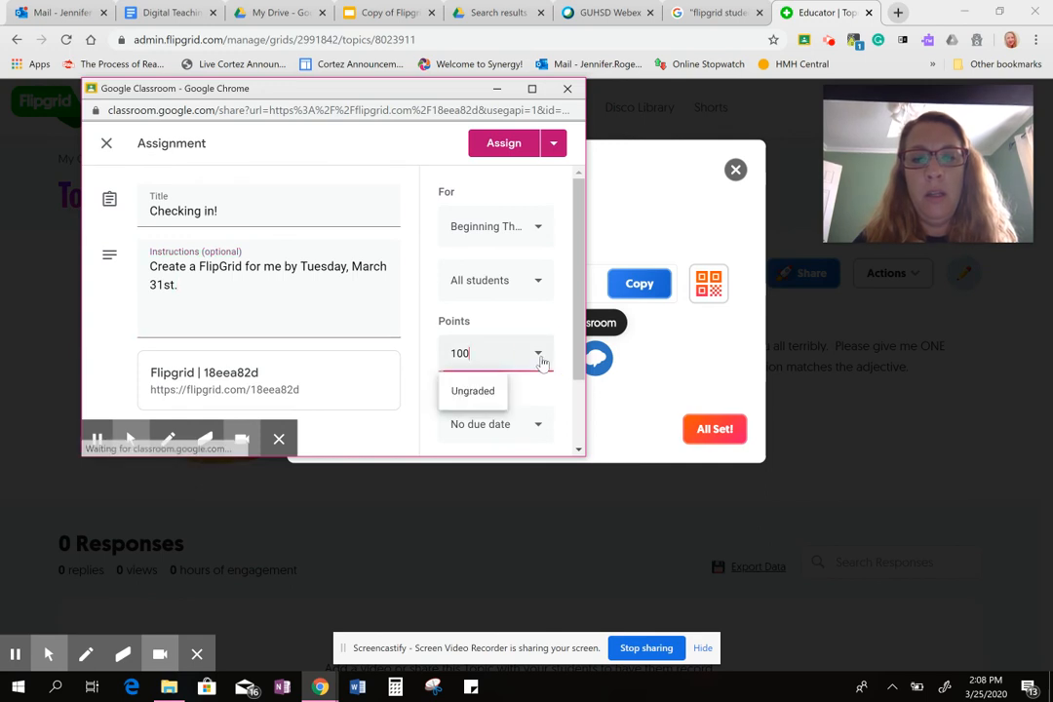
pyautogui.click(472, 389)
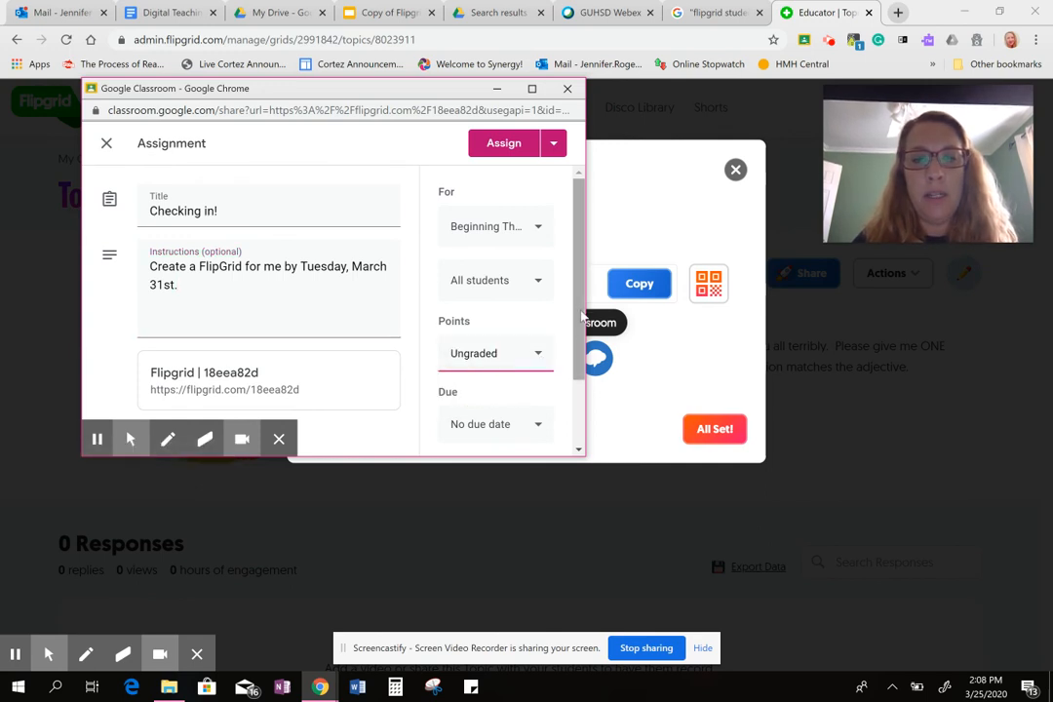
pyautogui.scroll(-2, 564, 297)
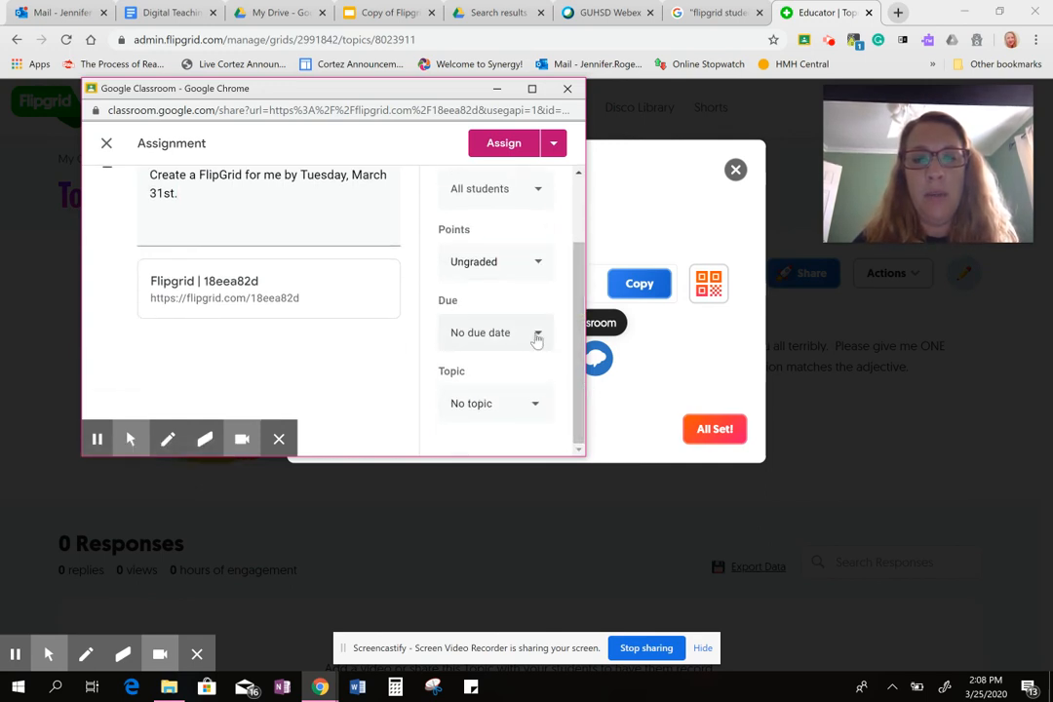
pyautogui.click(536, 335)
pyautogui.click(516, 394)
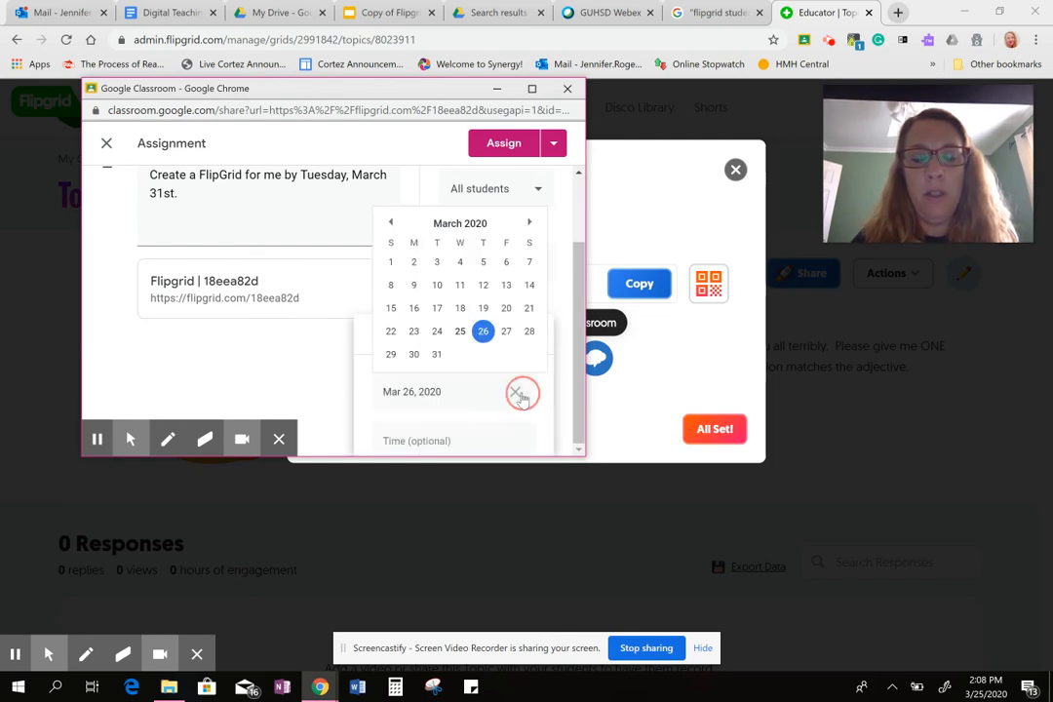
pyautogui.click(436, 355)
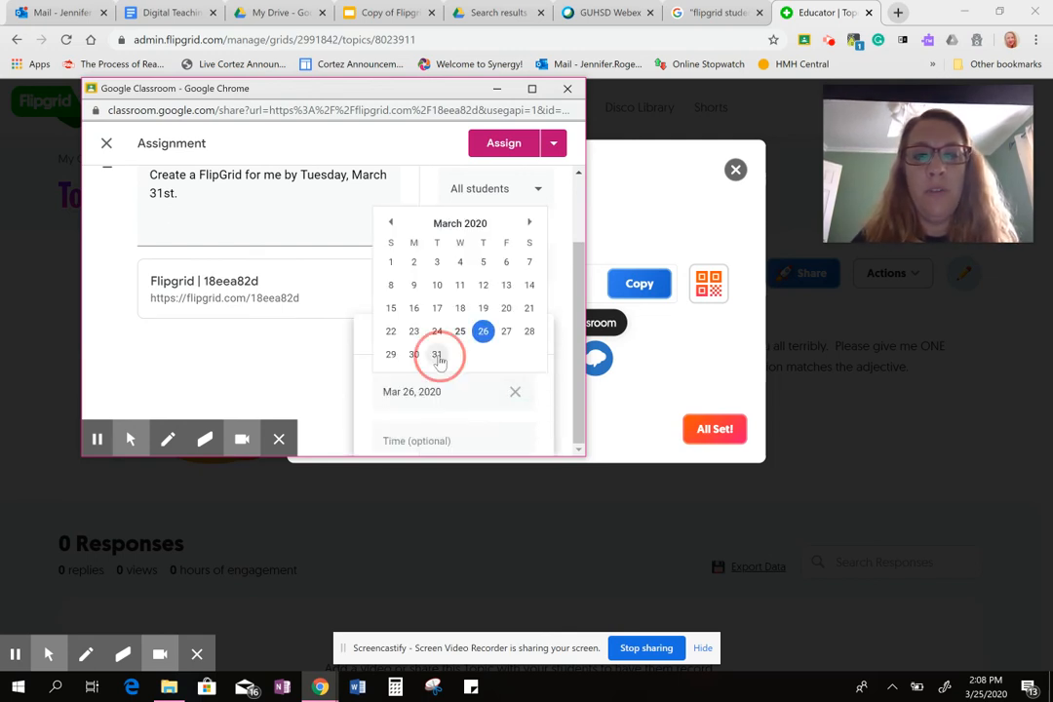
pyautogui.click(555, 332)
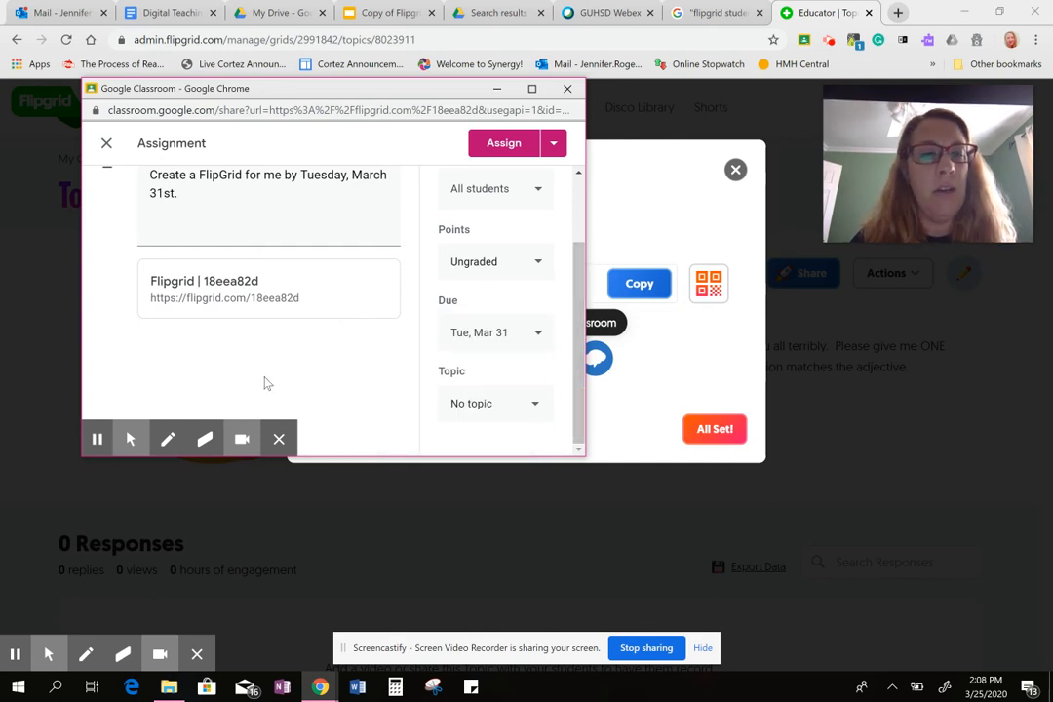
# Assign "Checking in!" to the class and view the post in the Beginning Theatre 2019-2020 stream.
pyautogui.scroll(2, 263, 383)
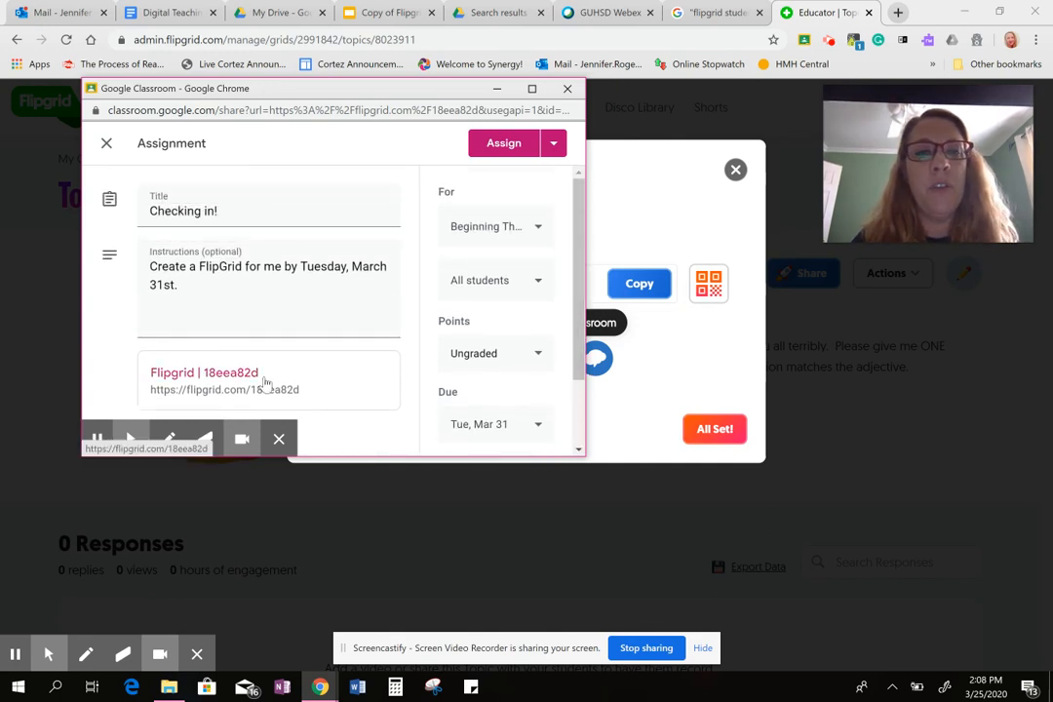
pyautogui.click(508, 149)
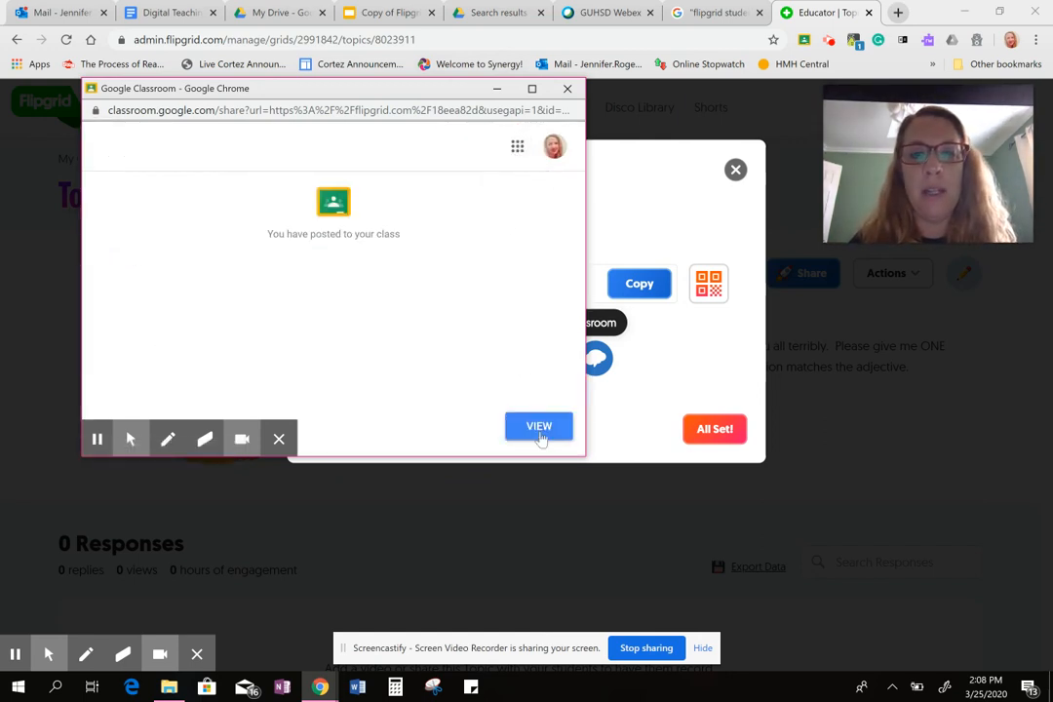
pyautogui.click(539, 437)
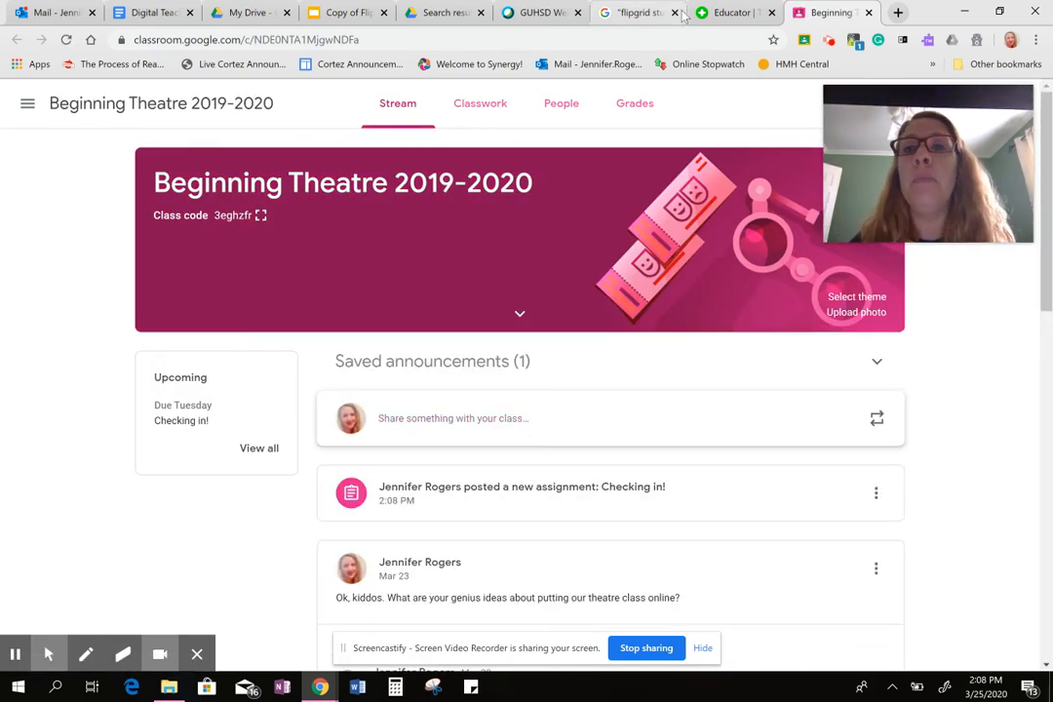
# Return to Flipgrid and finish the Topic's sharing dialog to show the Topic Details.
pyautogui.click(726, 13)
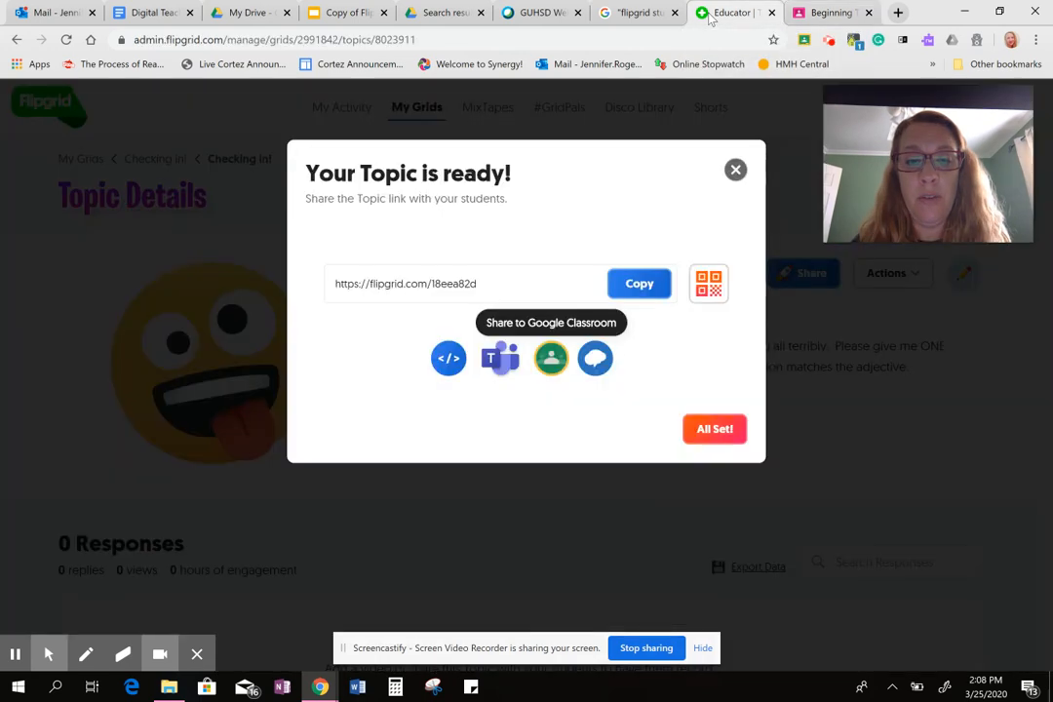
pyautogui.click(711, 432)
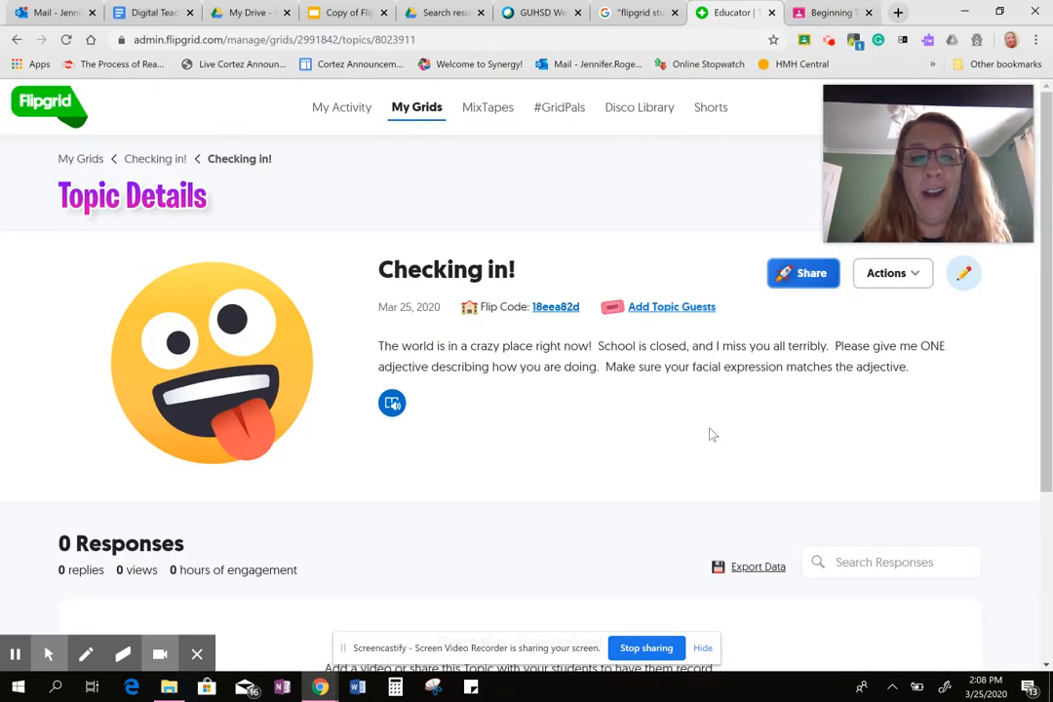